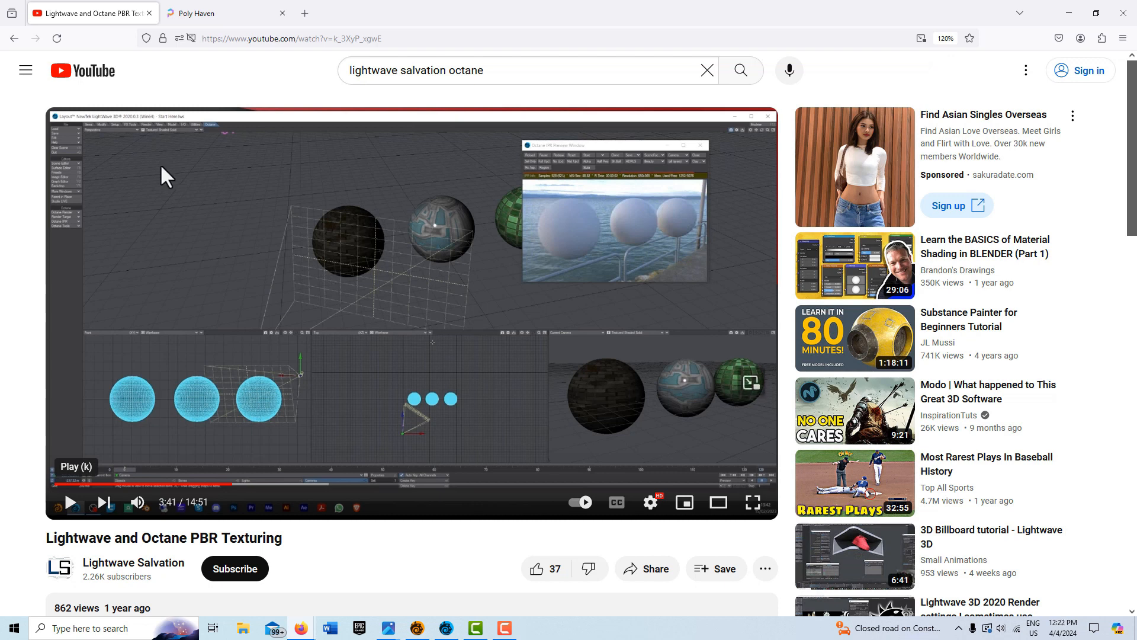
# Switch to the Poly Haven site and look over the homepage's HDRIs, Textures and Models categories
pyautogui.click(212, 13)
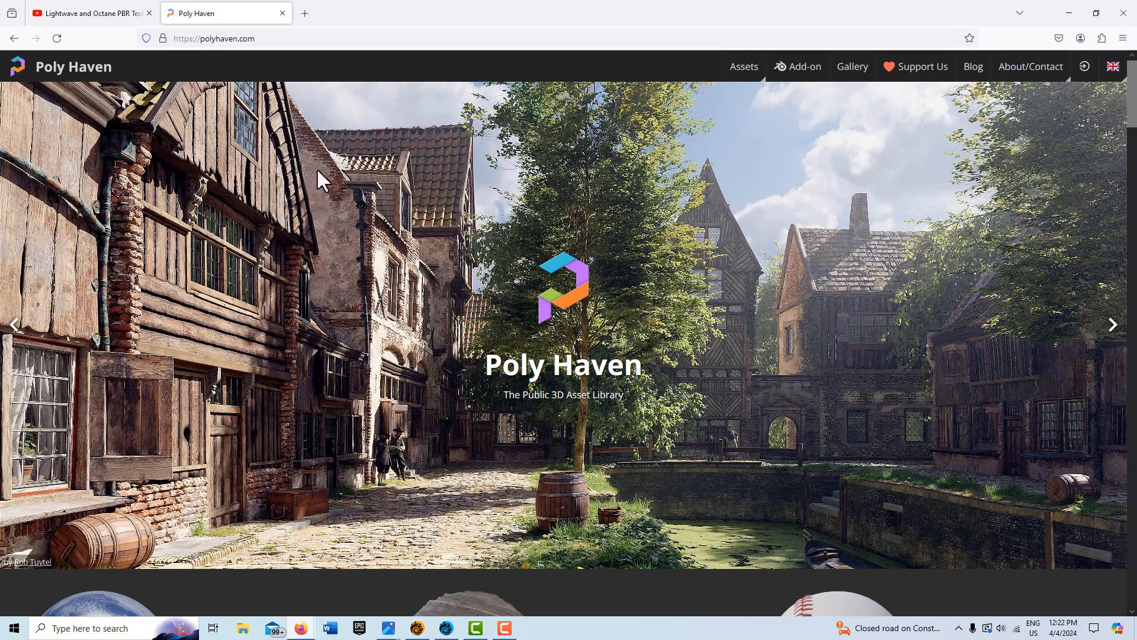
pyautogui.scroll(-4, 482, 334)
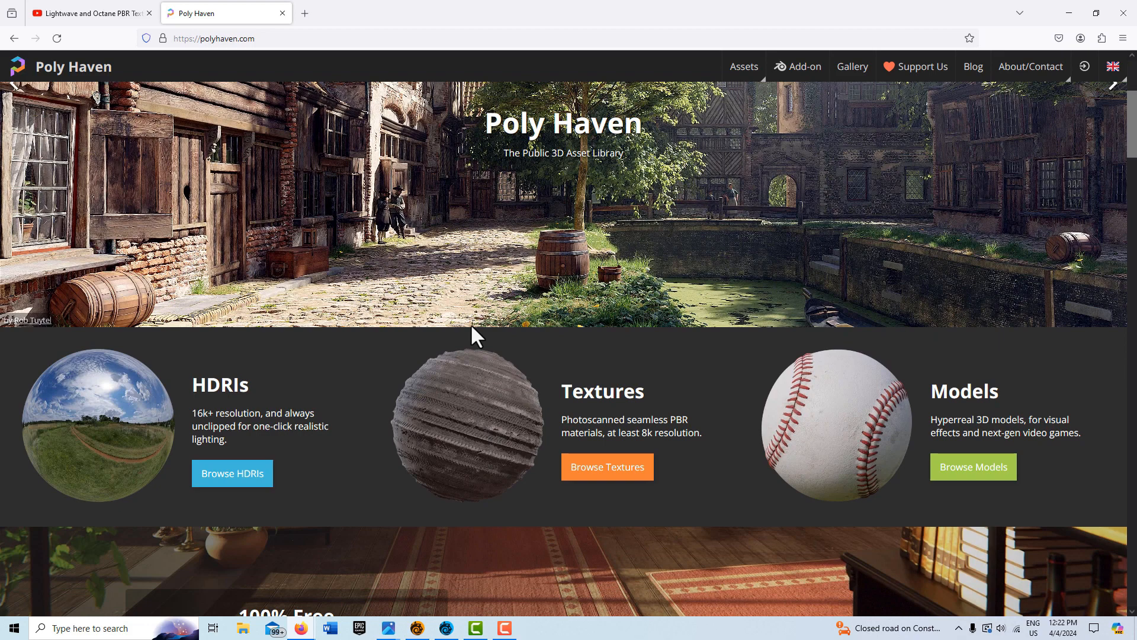
pyautogui.scroll(1, 508, 260)
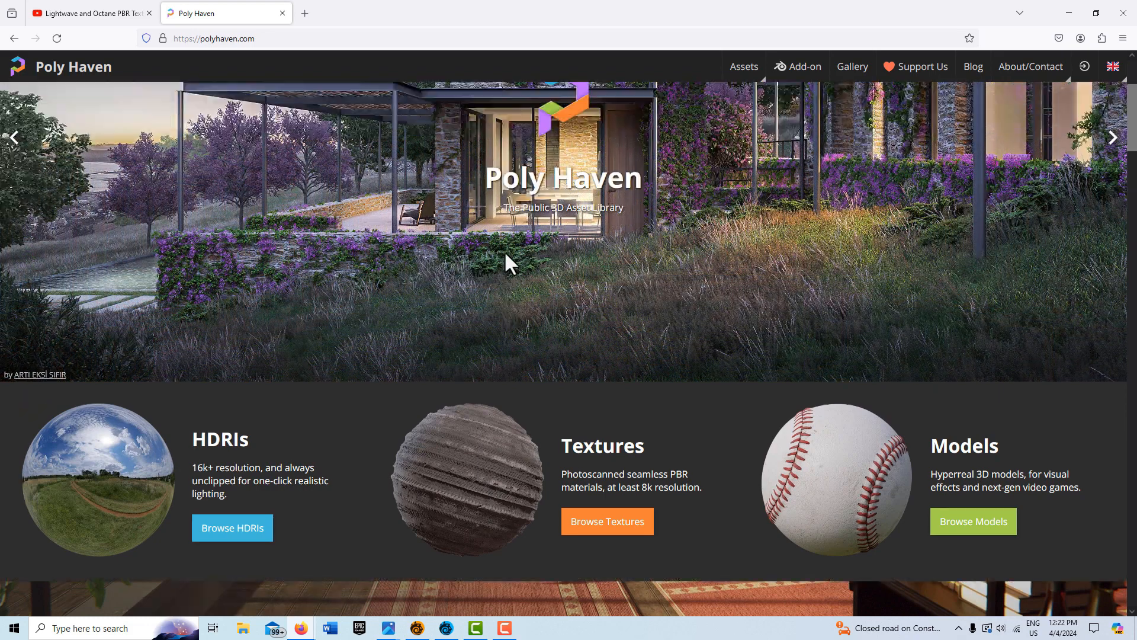
pyautogui.scroll(2, 506, 255)
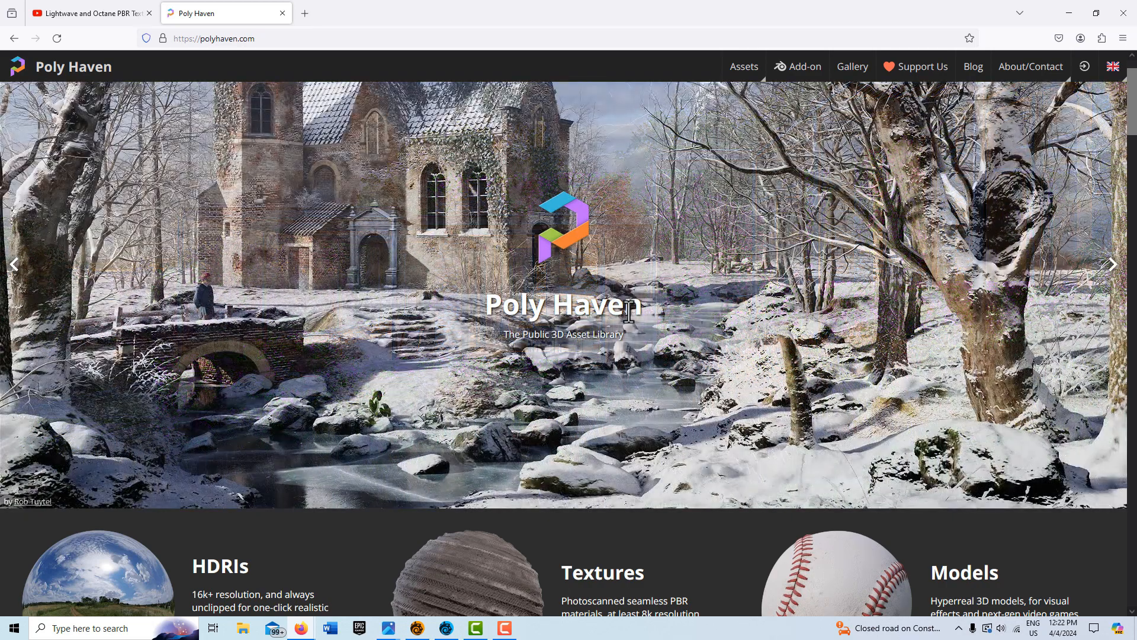
pyautogui.scroll(-3, 629, 312)
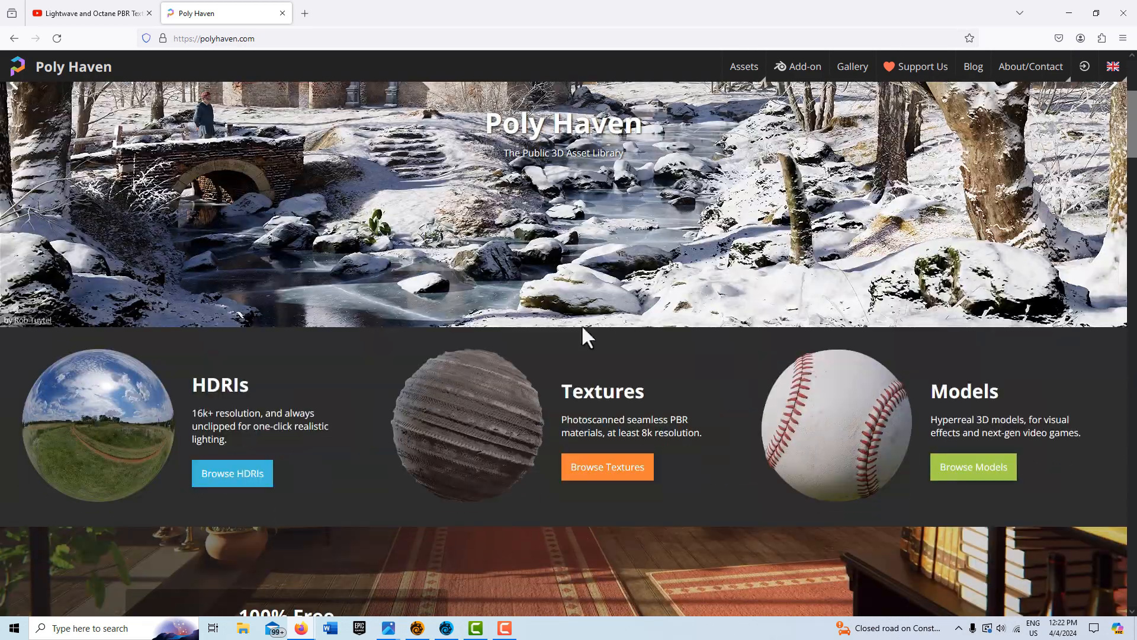
# Browse the HDRIs for the Evening Field environment and download it as a 4K EXR
pyautogui.click(249, 482)
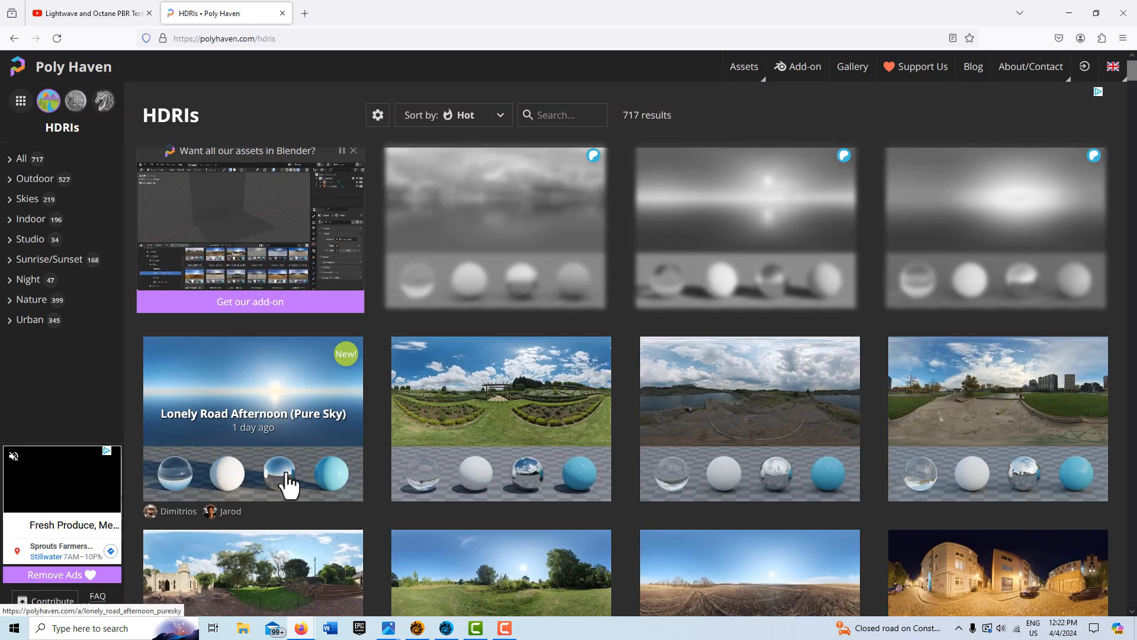
pyautogui.scroll(-3, 540, 401)
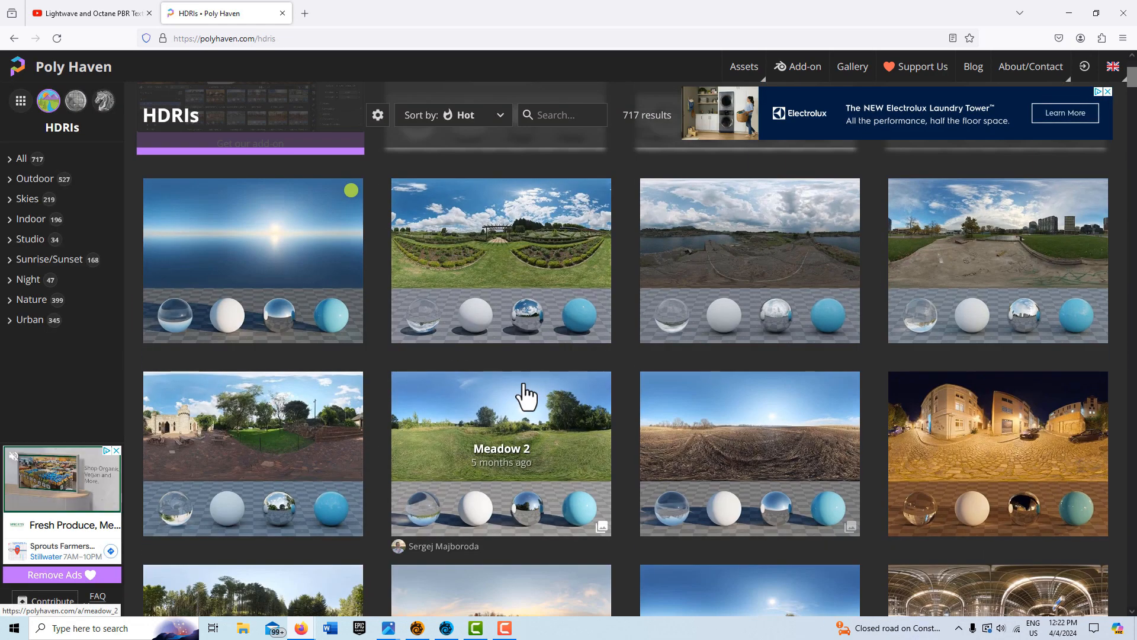
pyautogui.scroll(-1, 523, 395)
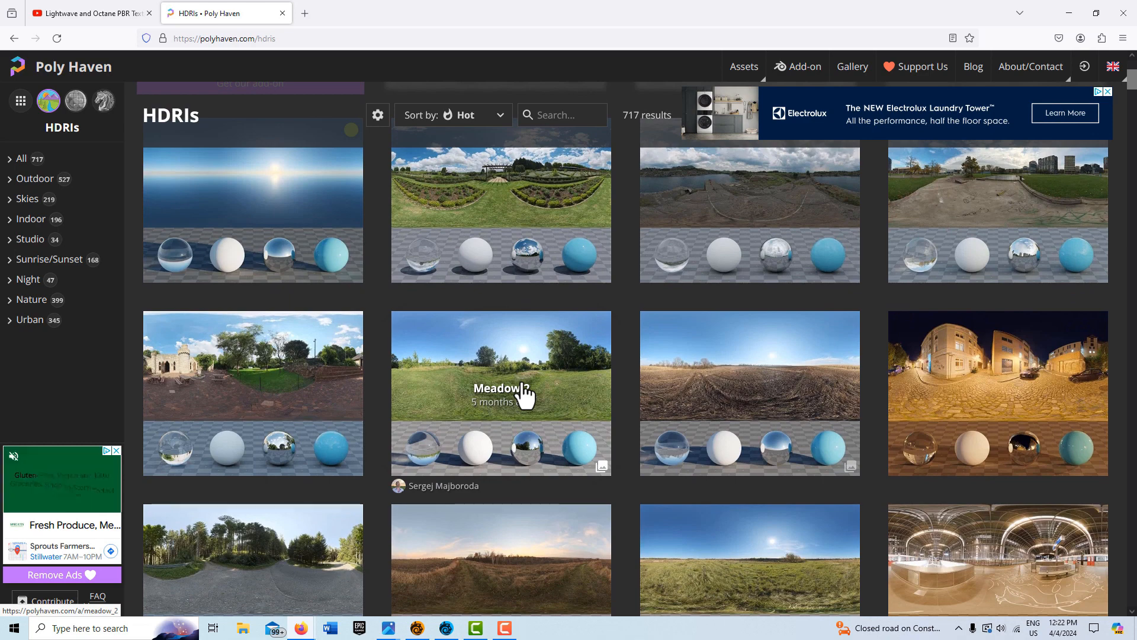
pyautogui.scroll(-2, 523, 396)
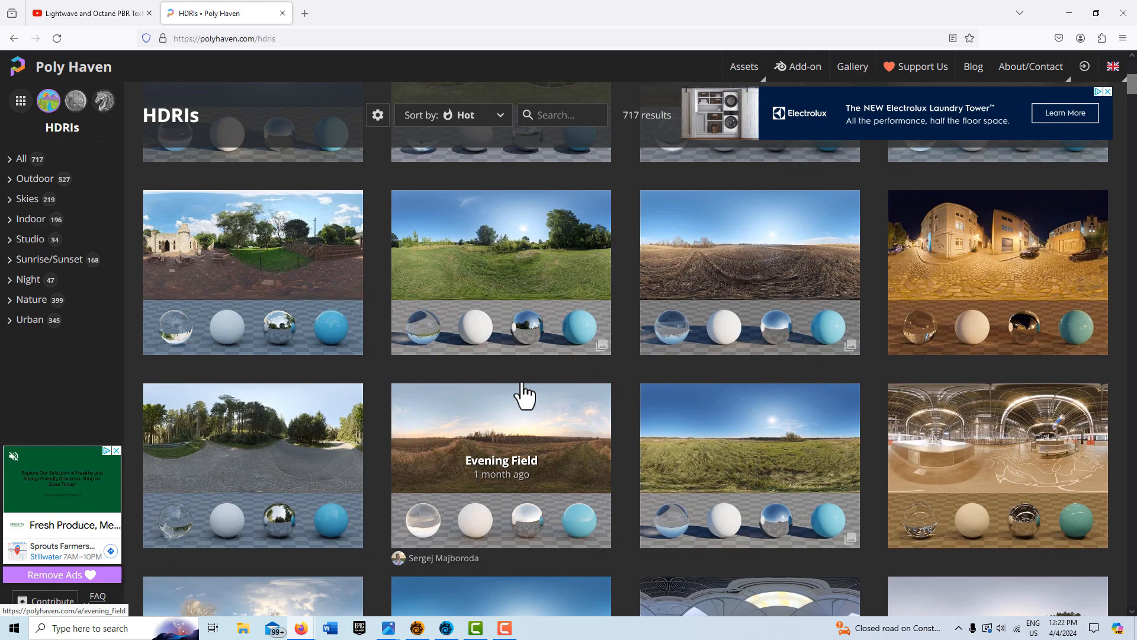
pyautogui.click(549, 458)
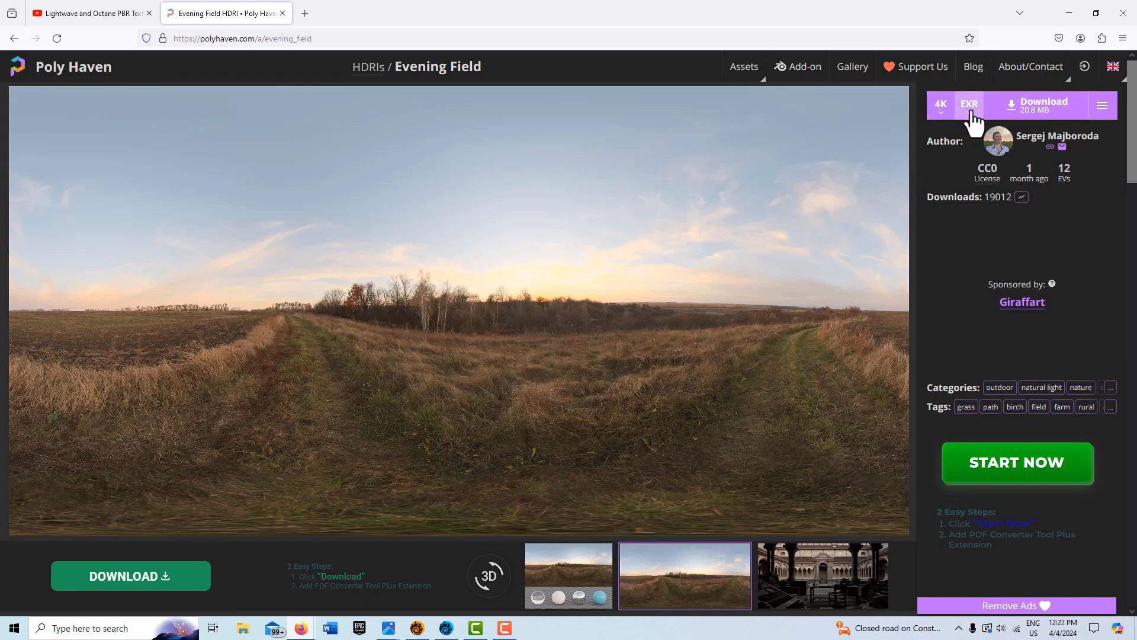
pyautogui.click(1054, 117)
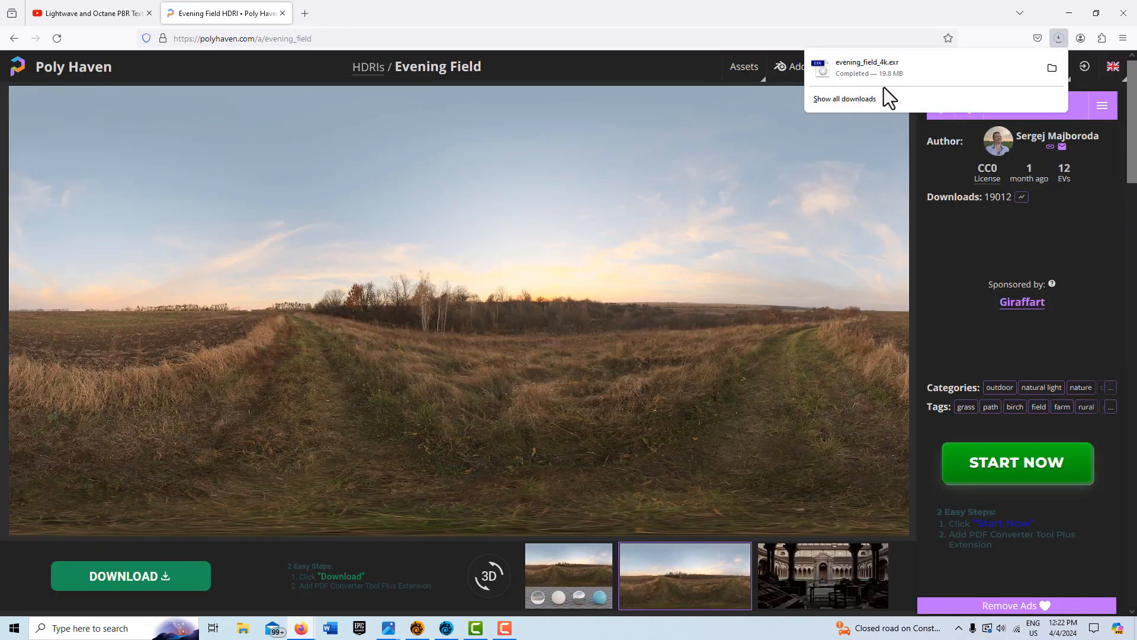
# Return to the Poly Haven homepage, browse the textures and open the Brick Wall 08 texture page
pyautogui.click(70, 70)
pyautogui.scroll(-4, 438, 333)
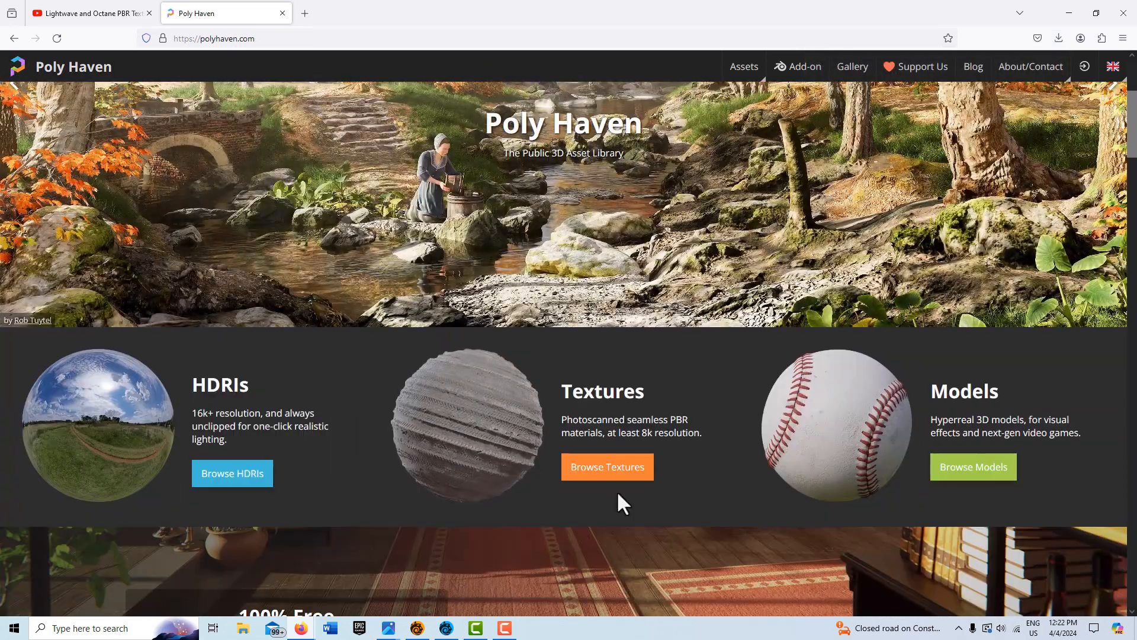
pyautogui.click(620, 471)
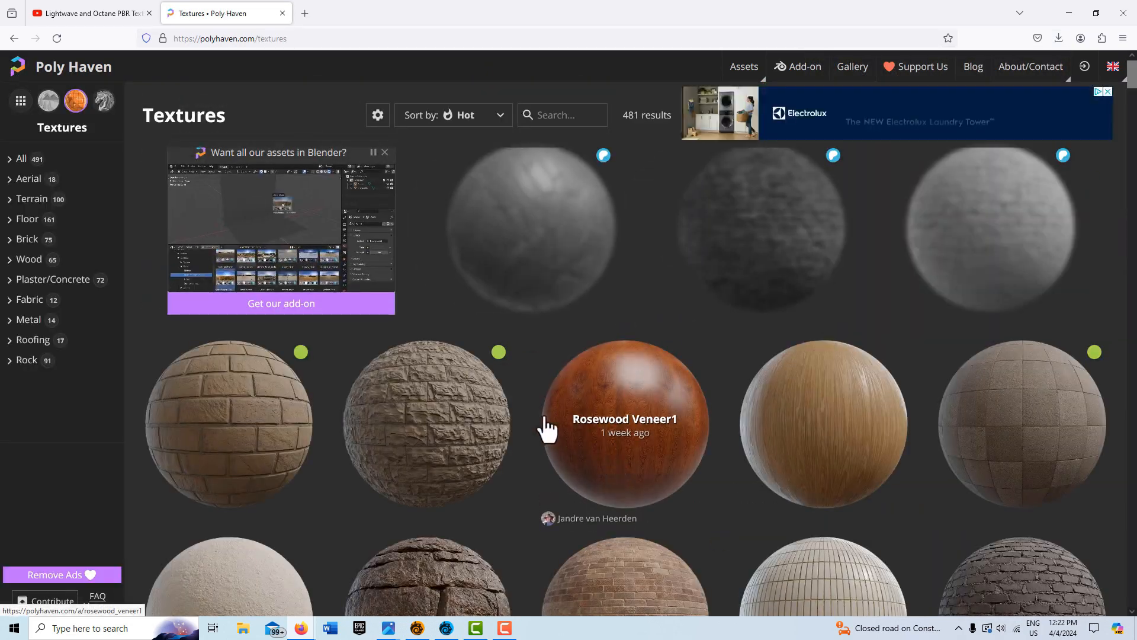
pyautogui.scroll(-3, 522, 415)
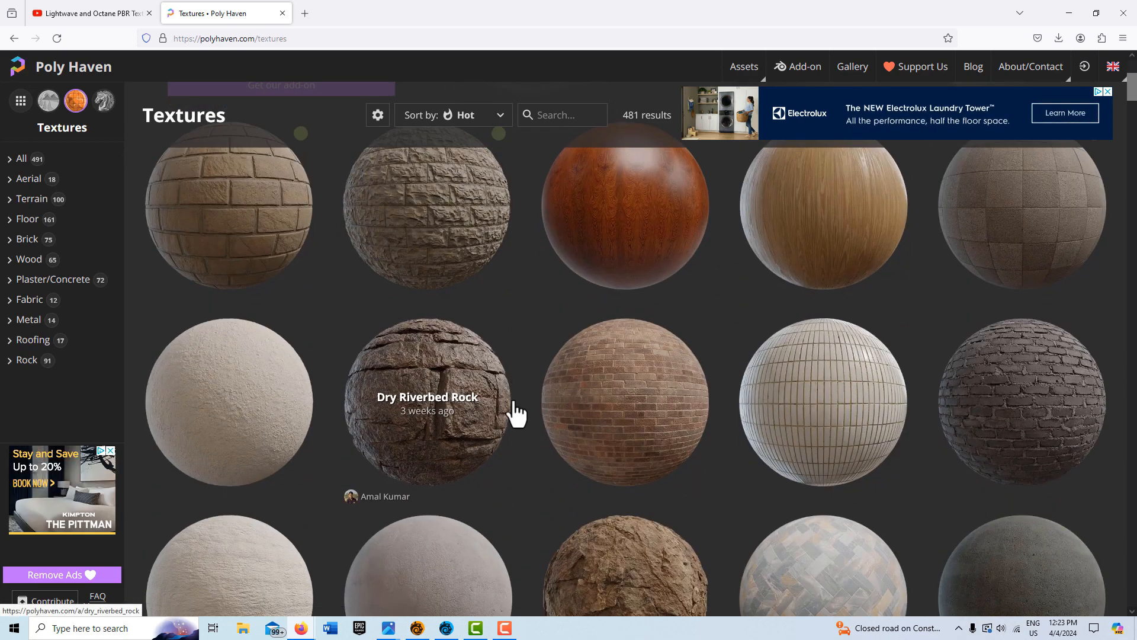
pyautogui.scroll(-1, 511, 410)
pyautogui.scroll(-2, 510, 410)
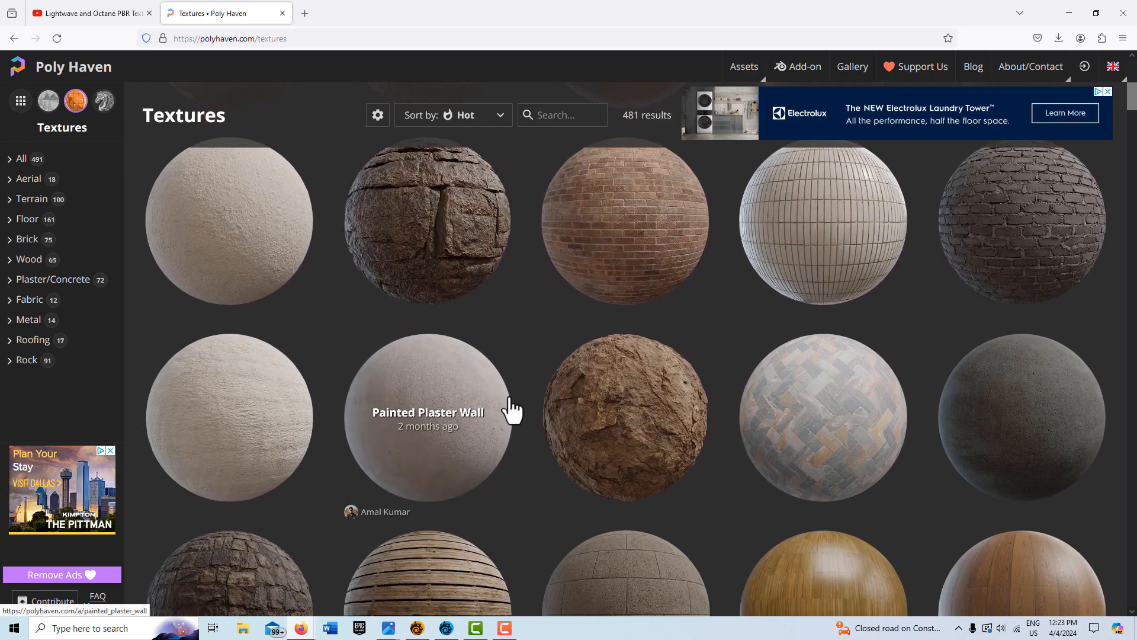
pyautogui.scroll(1, 602, 379)
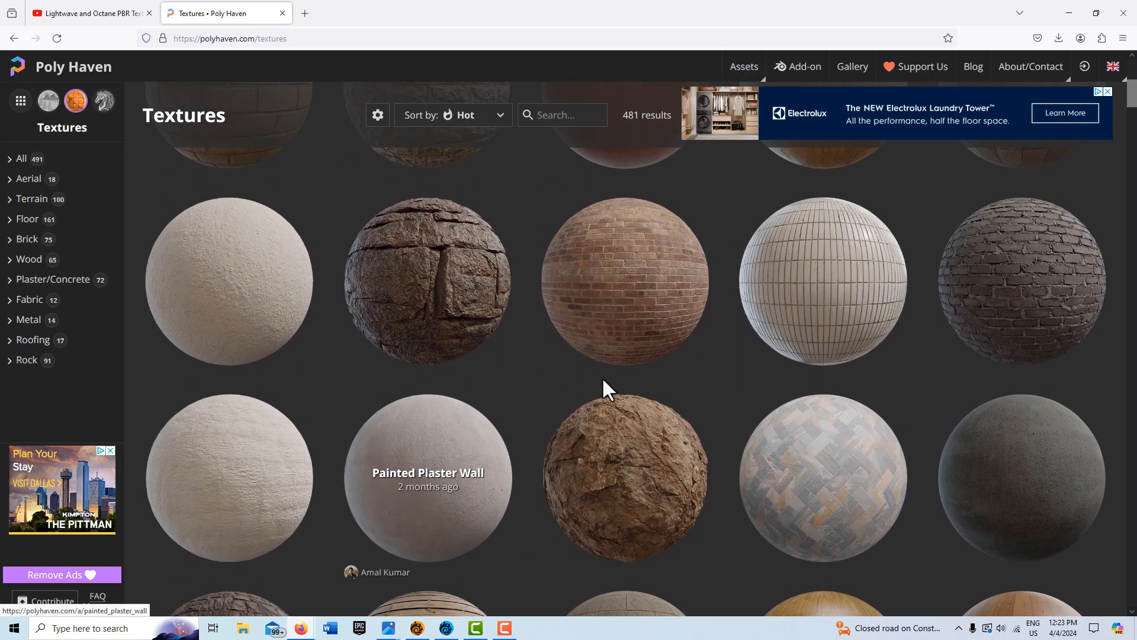
pyautogui.click(1039, 300)
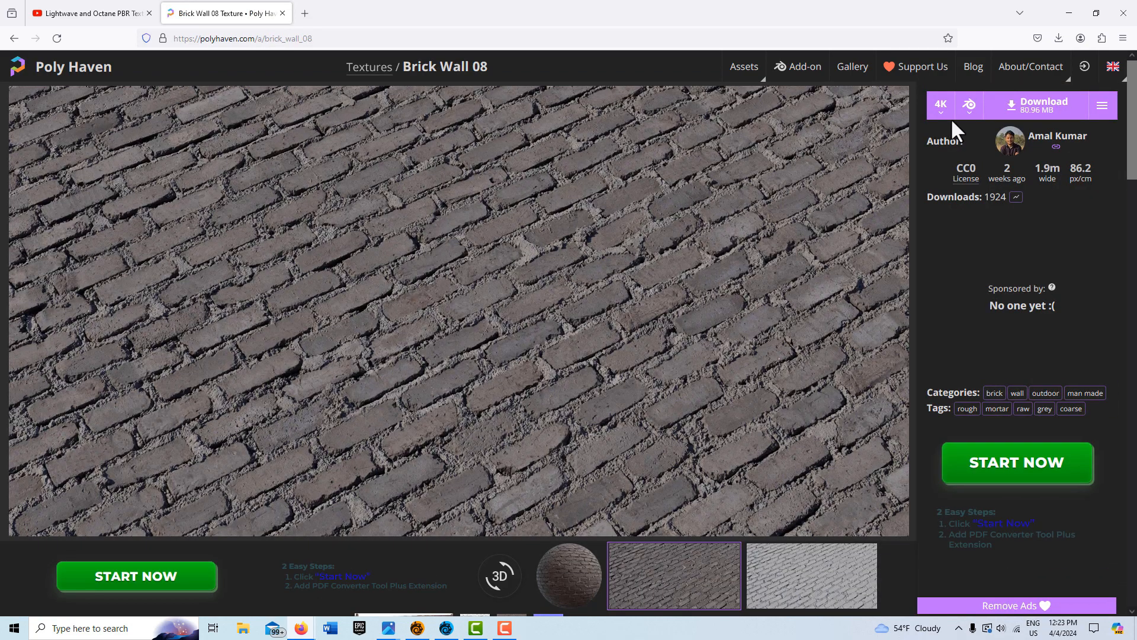
# Download the Brick Wall 08 texture at 4K resolution in the Blend format
pyautogui.click(969, 107)
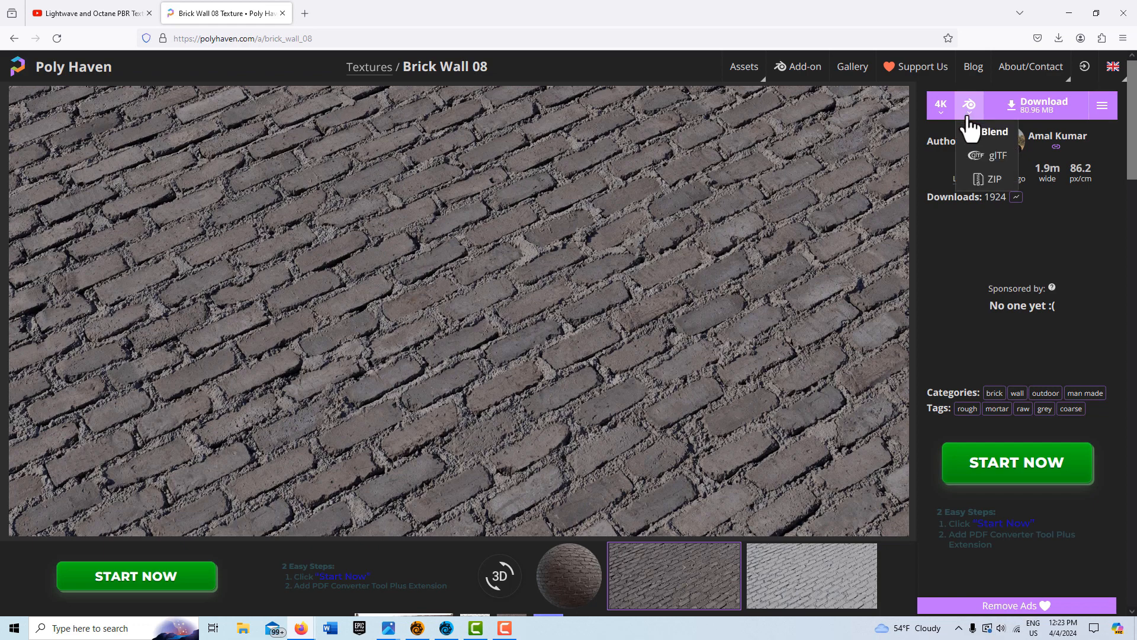
pyautogui.click(979, 133)
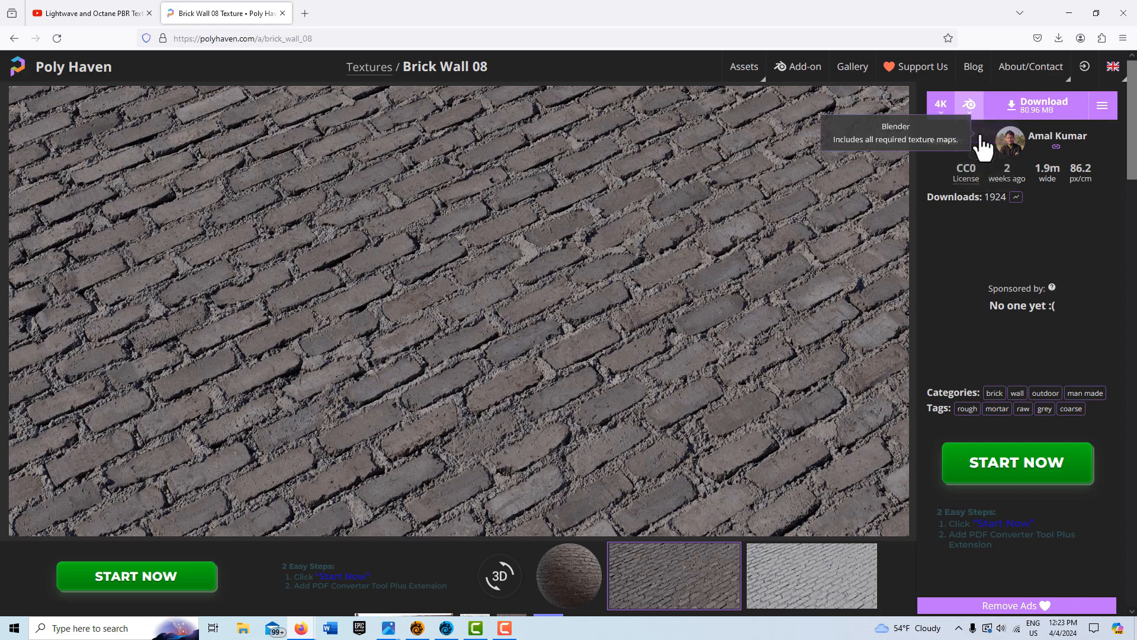
pyautogui.click(1044, 108)
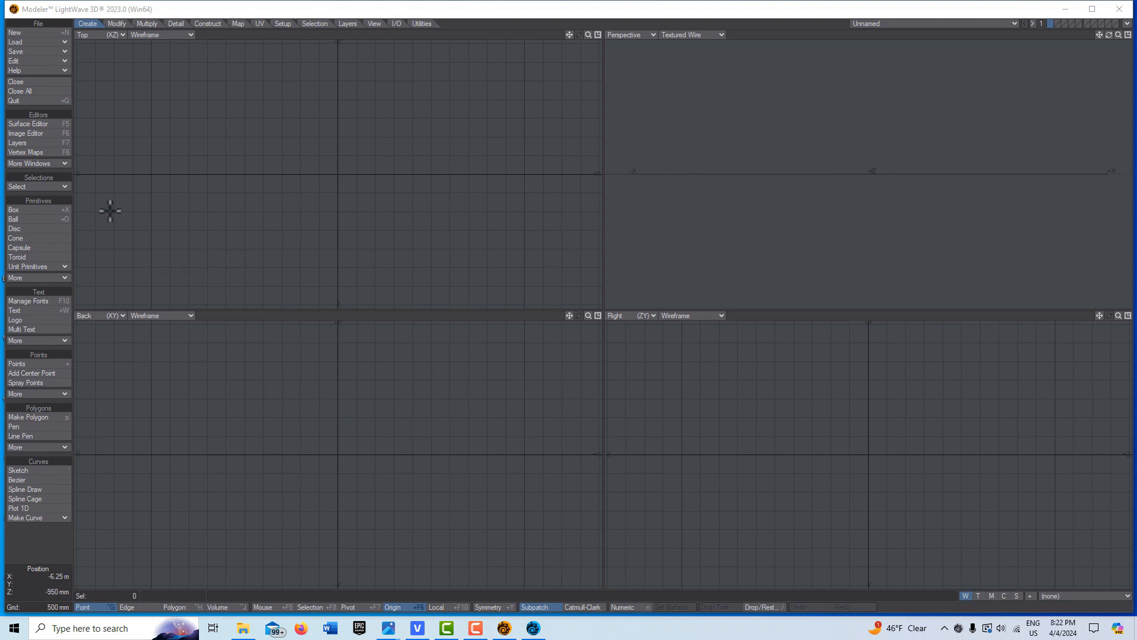
# In LightWave Modeler, draw a box about 5.45 m wide, 2.85 m high and 2.95 m deep, resting on the ground plane
pyautogui.click(32, 211)
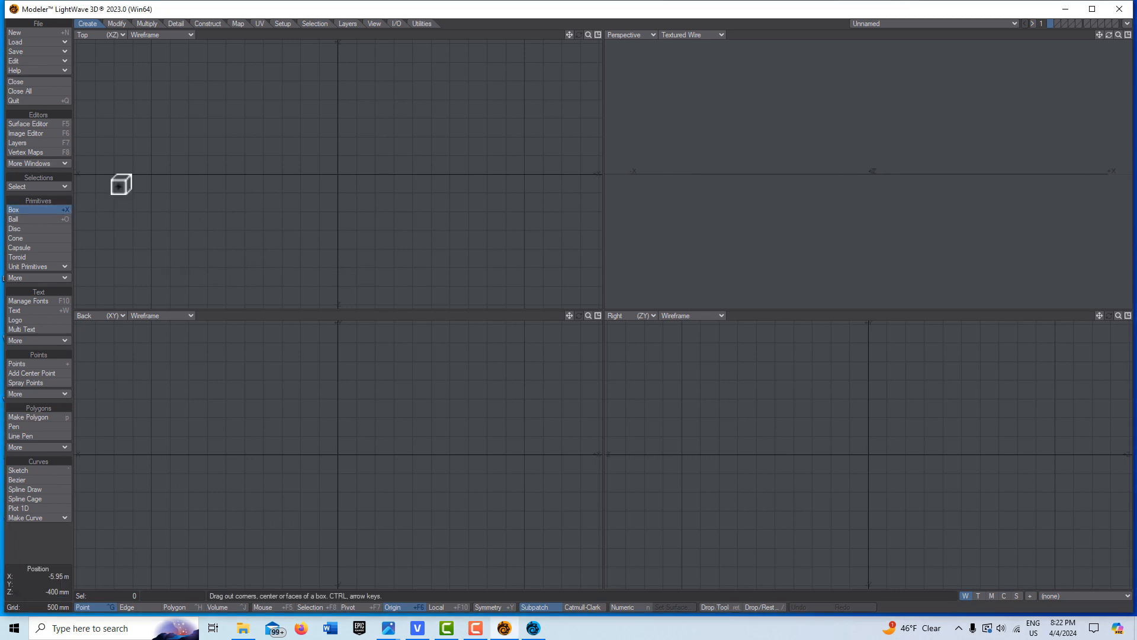
pyautogui.moveTo(250, 113); pyautogui.dragTo(454, 223)
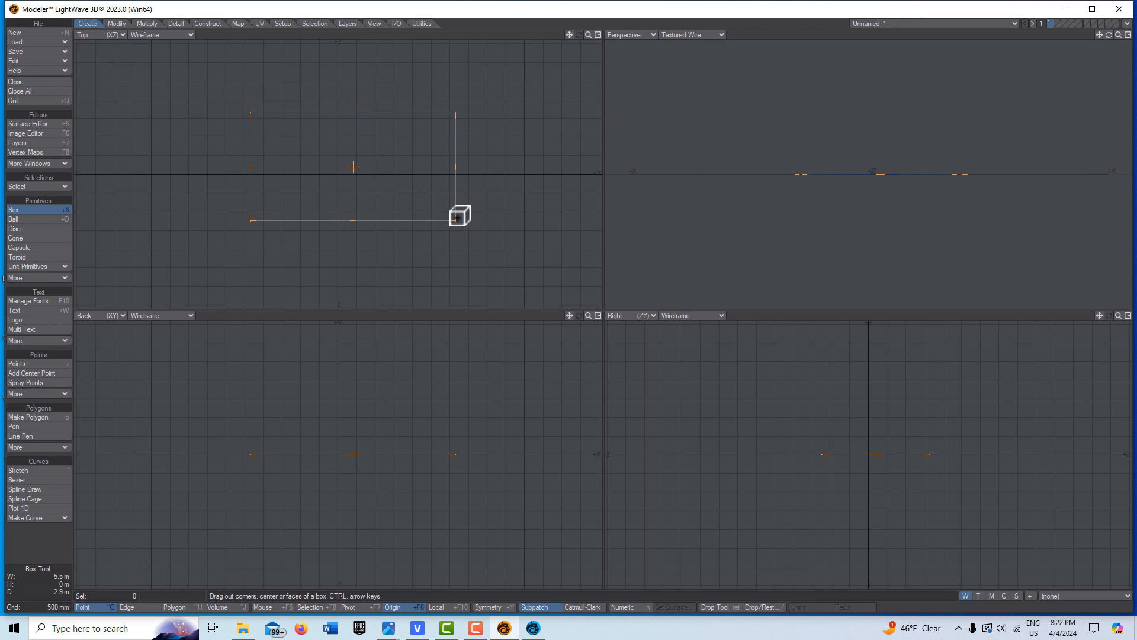
pyautogui.moveTo(382, 364); pyautogui.dragTo(377, 341)
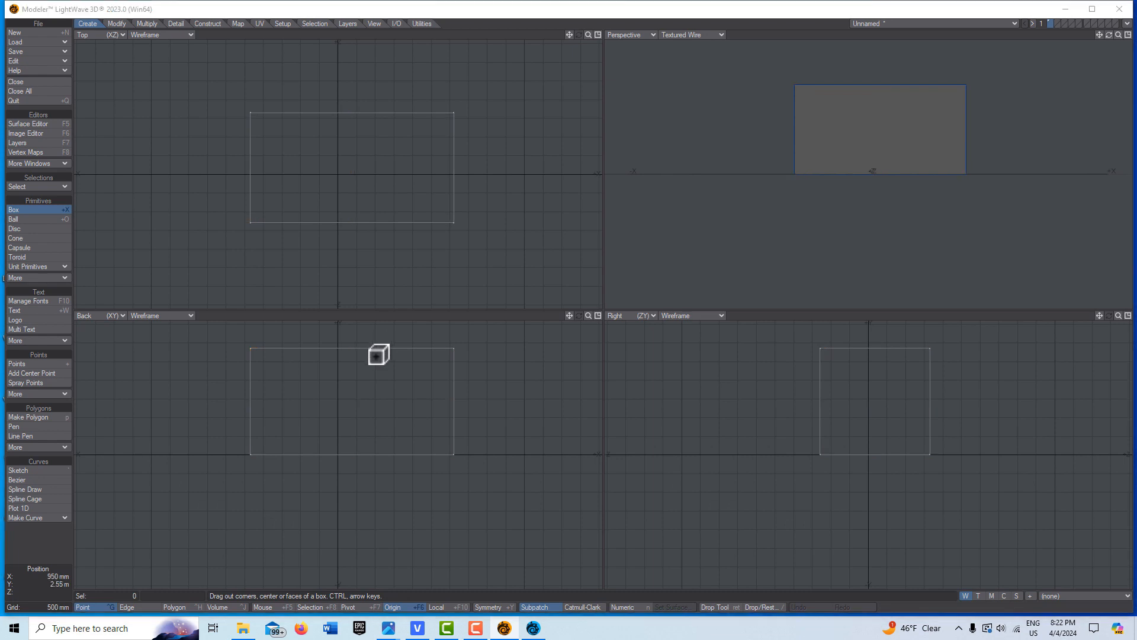
# Centre the box on the X and Z axes and finish the Box tool
pyautogui.press('/')
pyautogui.click(657, 289)
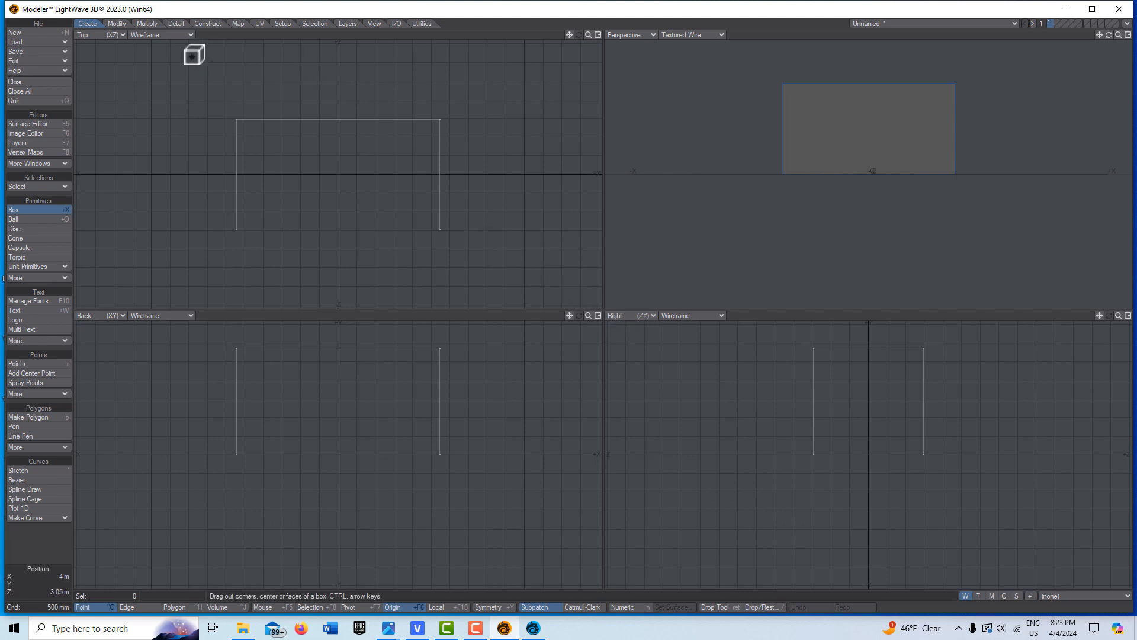
pyautogui.press('Return')
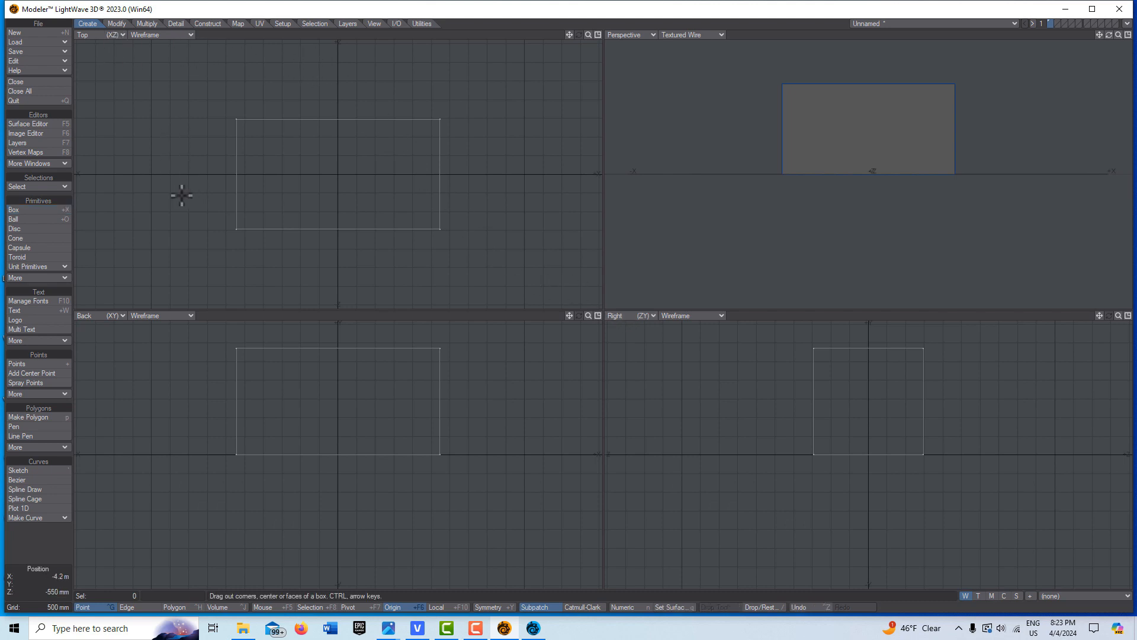
# Change the Top viewport to a UV Texture view and fit the contents of all viewports
pyautogui.click(123, 35)
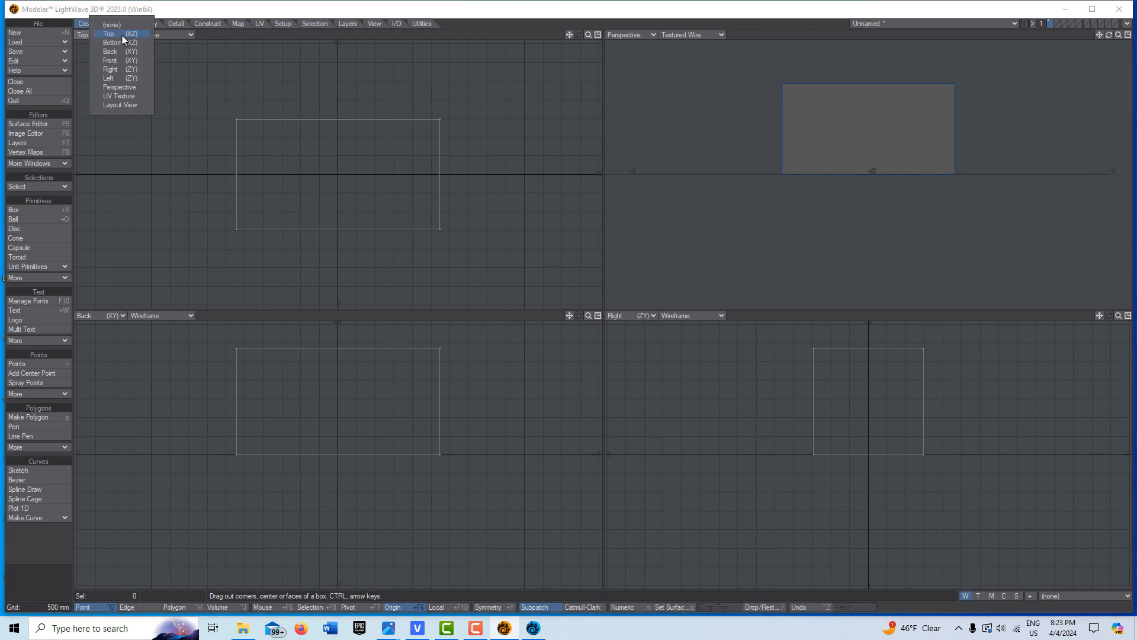
pyautogui.click(127, 96)
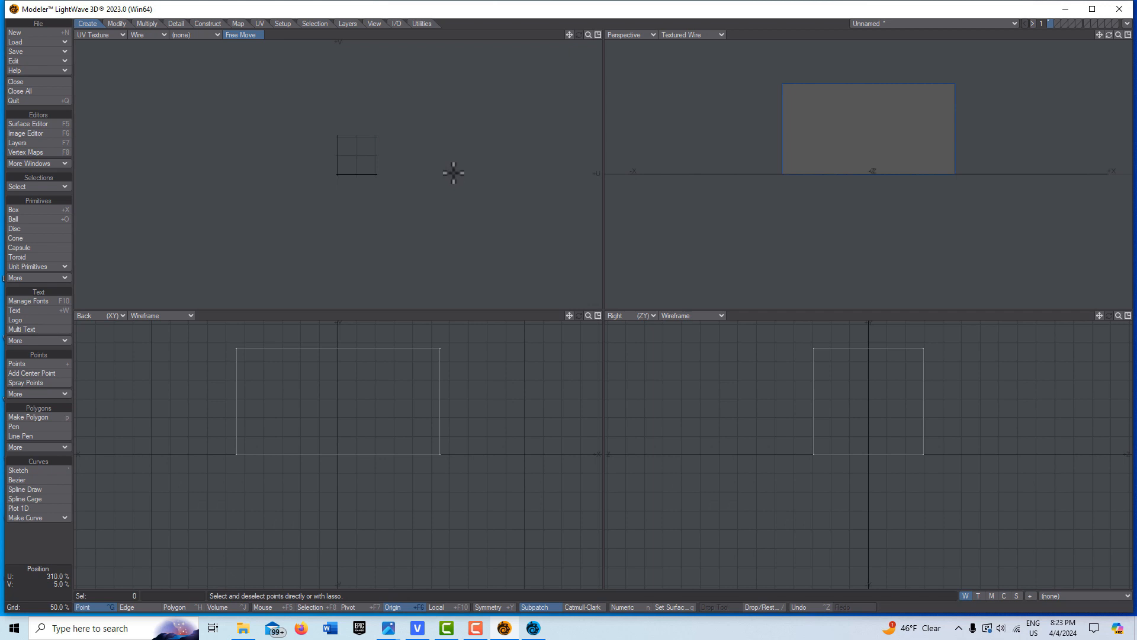
pyautogui.press('a')
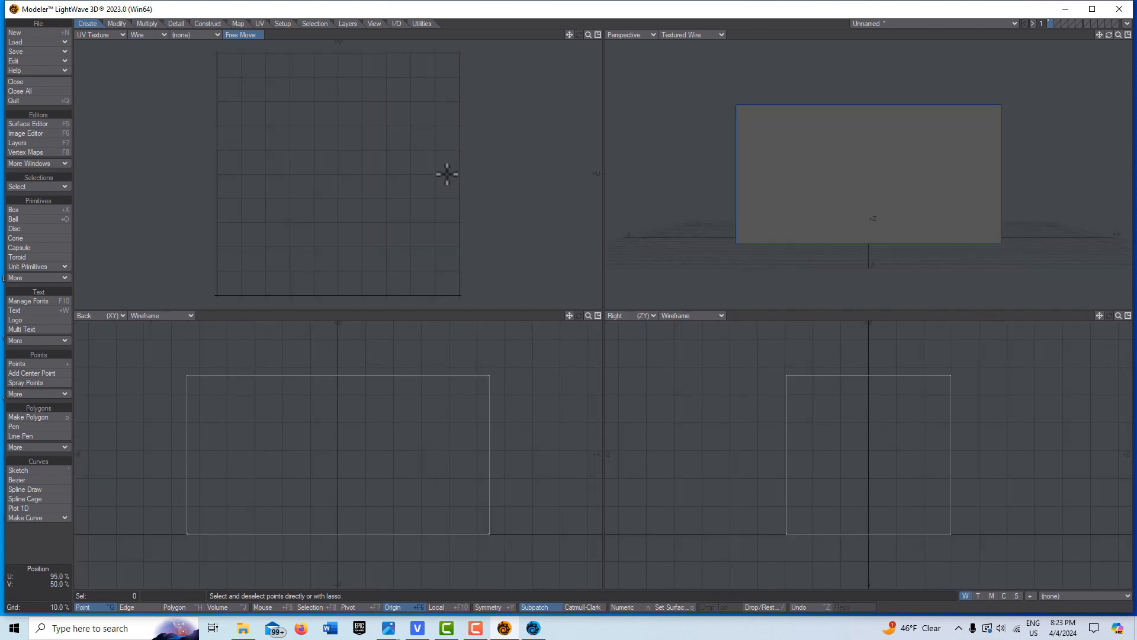
# Create a UV map named Texture for the box using the Atlas map type, and minimize the UV coordinates dialog
pyautogui.click(259, 24)
pyautogui.click(35, 221)
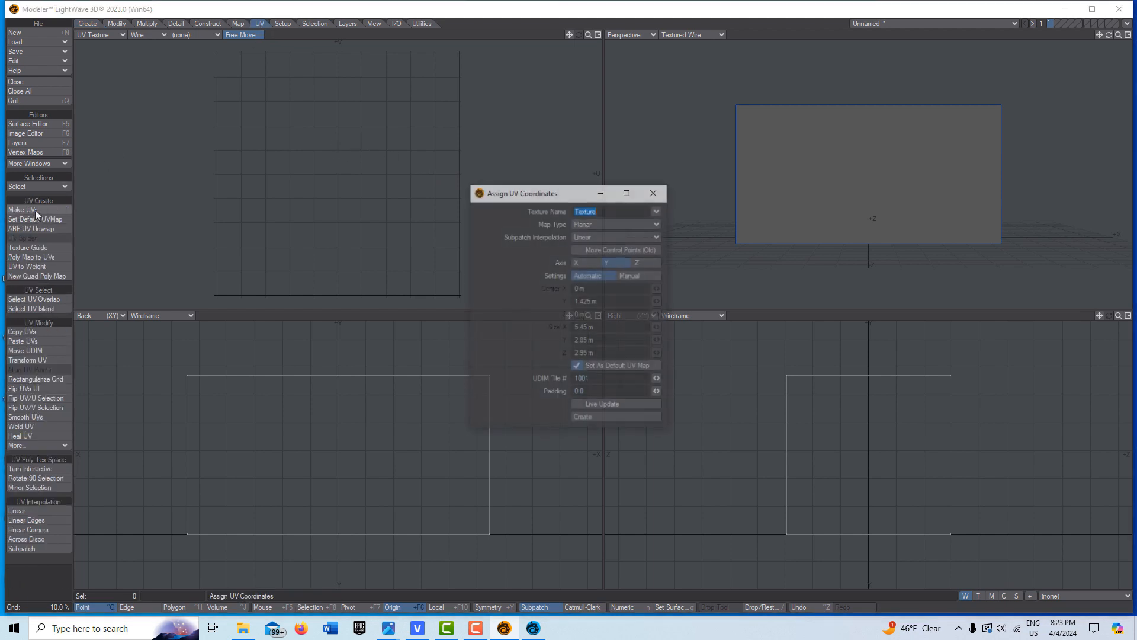
pyautogui.click(655, 227)
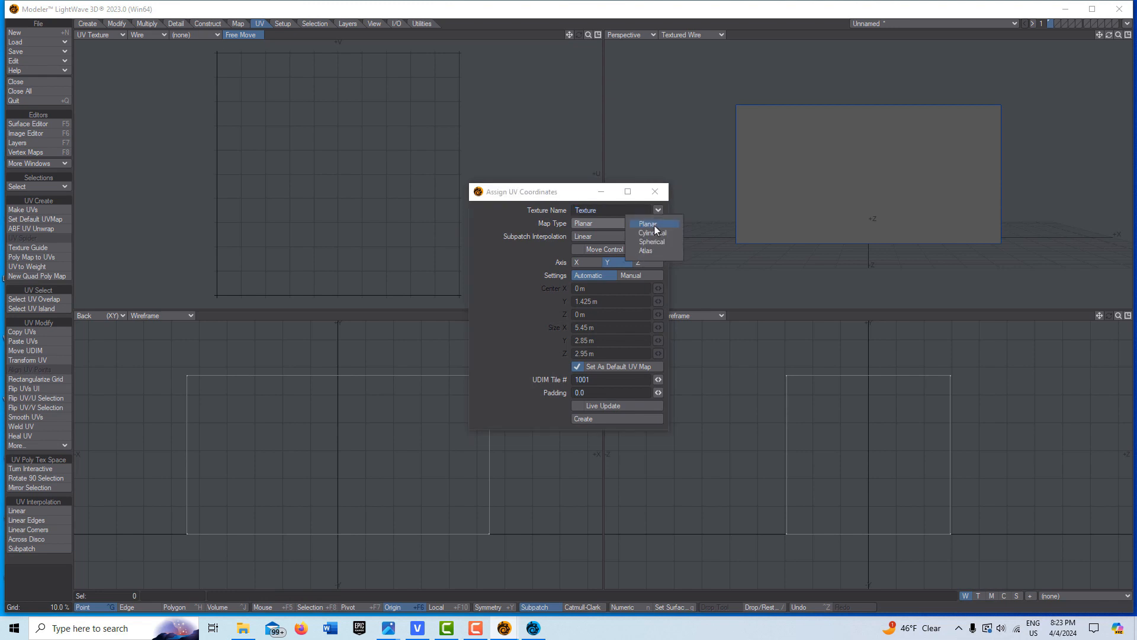
pyautogui.click(654, 253)
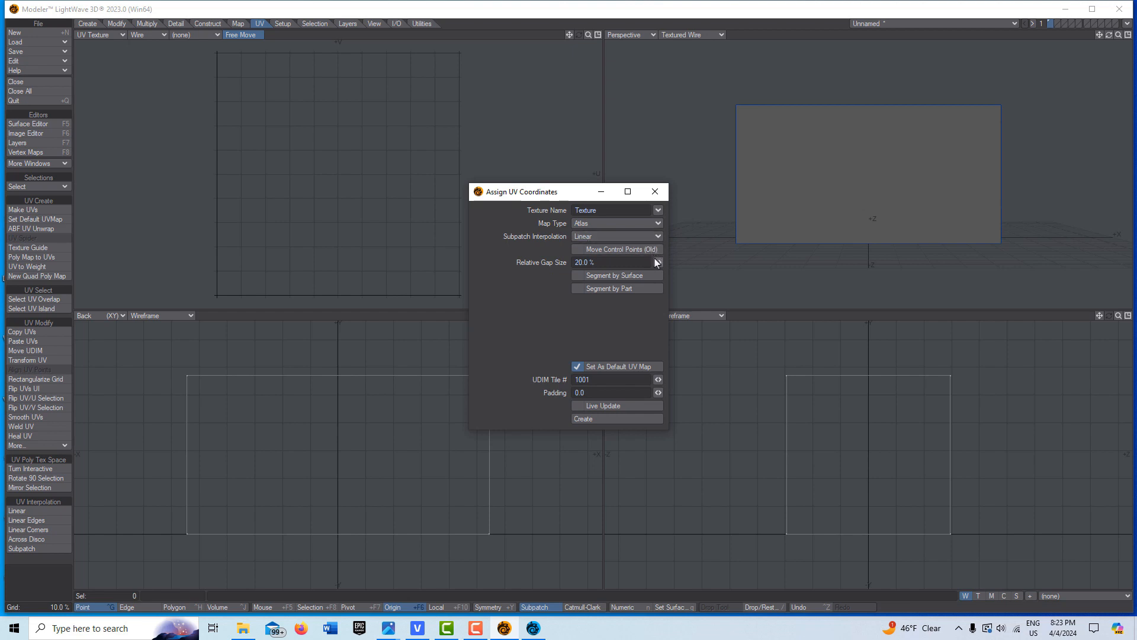
pyautogui.click(620, 418)
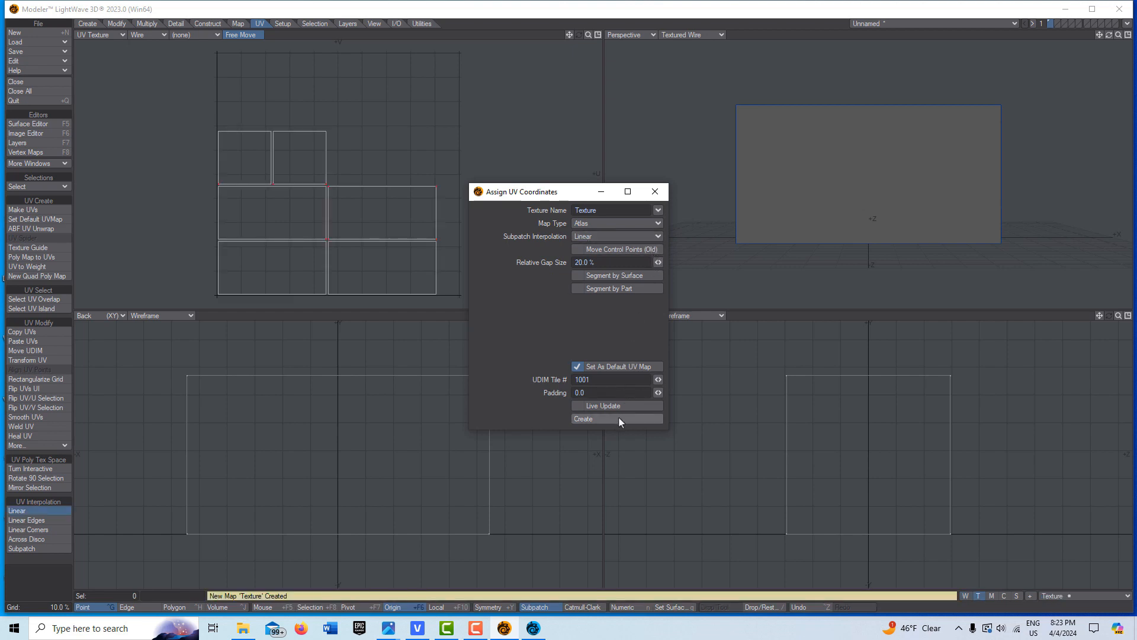
pyautogui.click(600, 194)
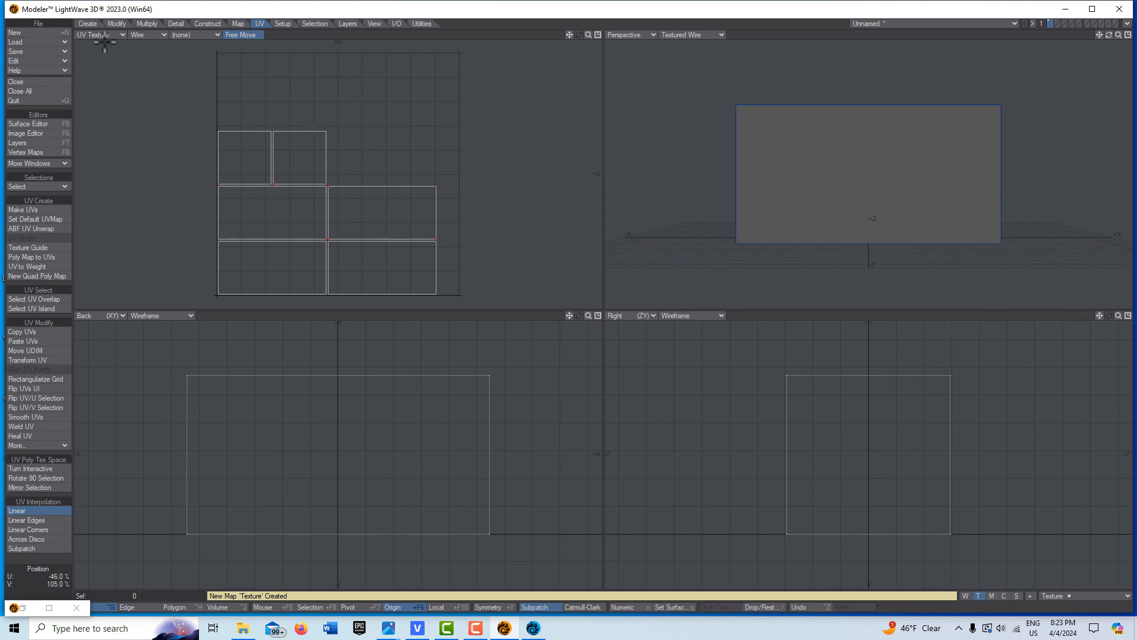
pyautogui.click(87, 26)
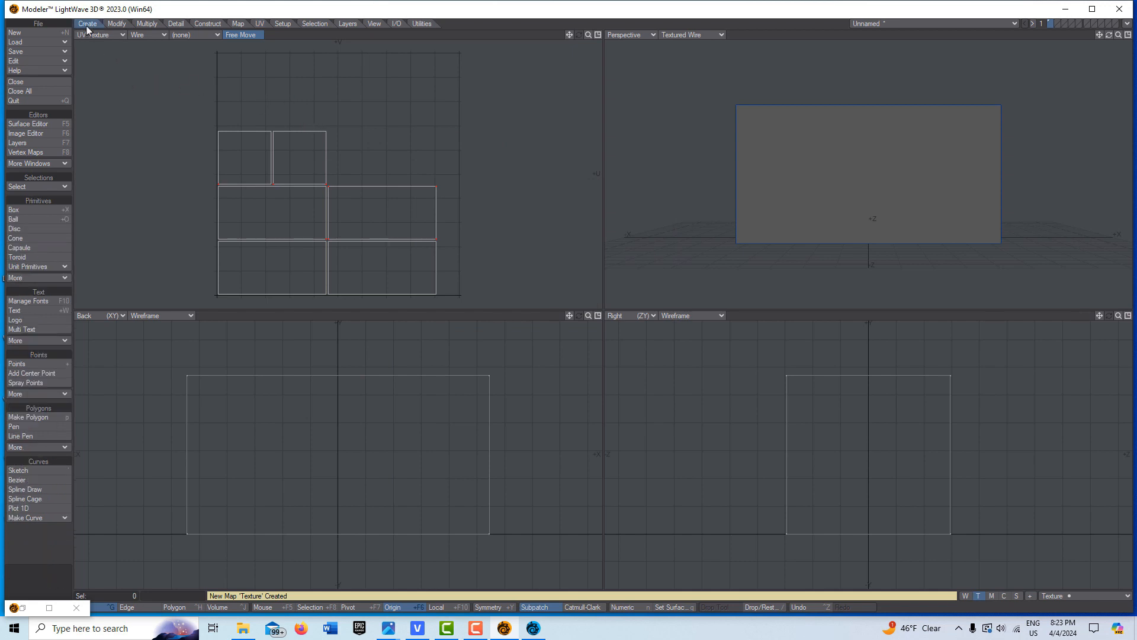
pyautogui.click(117, 25)
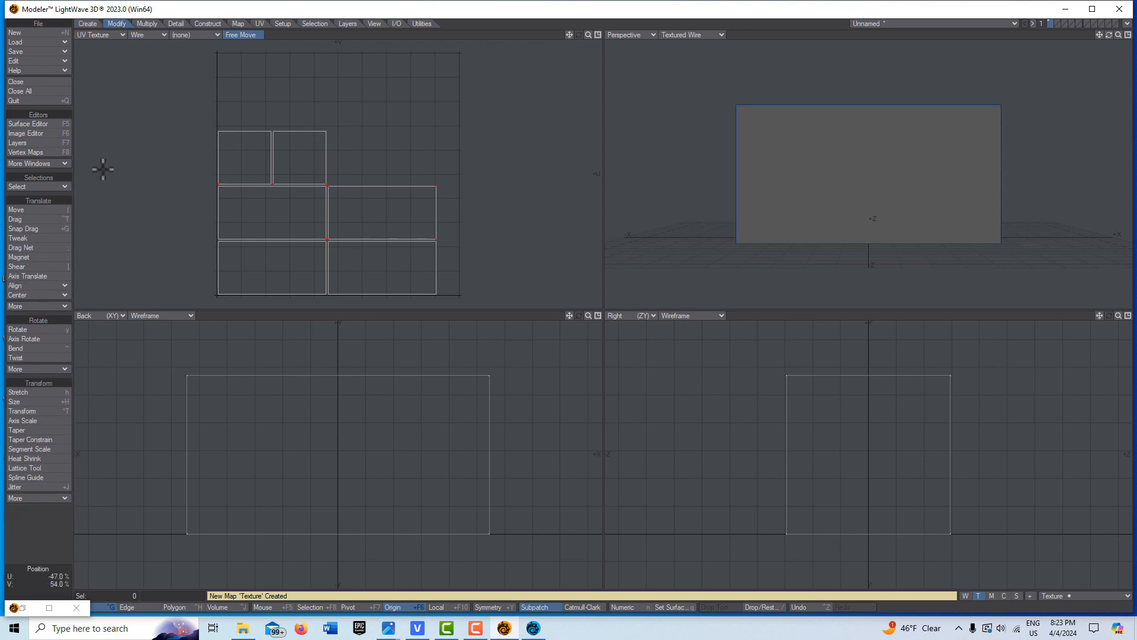
# Scale the box's UV map up so its atlas layout fills the full width of the UV space
pyautogui.click(36, 401)
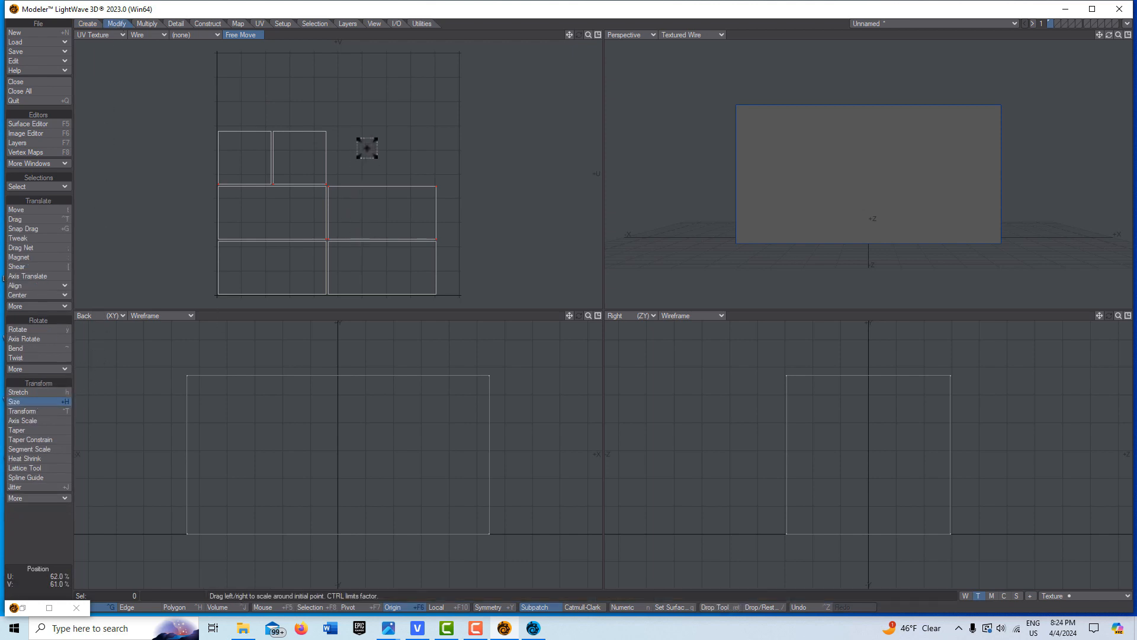
pyautogui.moveTo(366, 143)
pyautogui.mouseDown()
pyautogui.moveTo(403, 144)
pyautogui.moveTo(388, 144)
pyautogui.mouseUp()
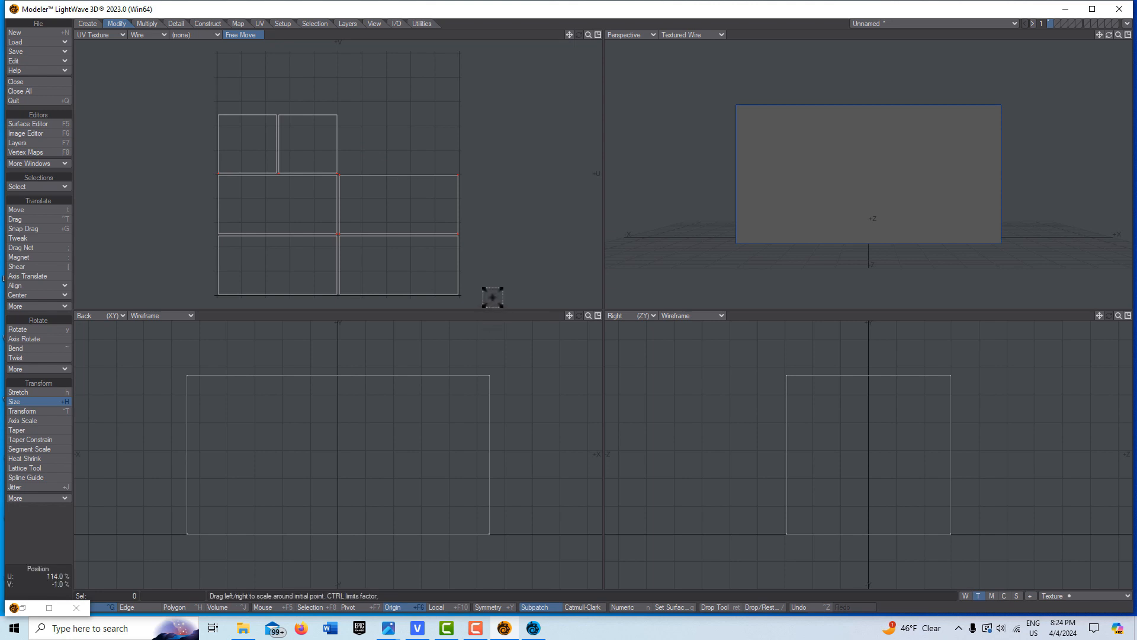
pyautogui.press('space')
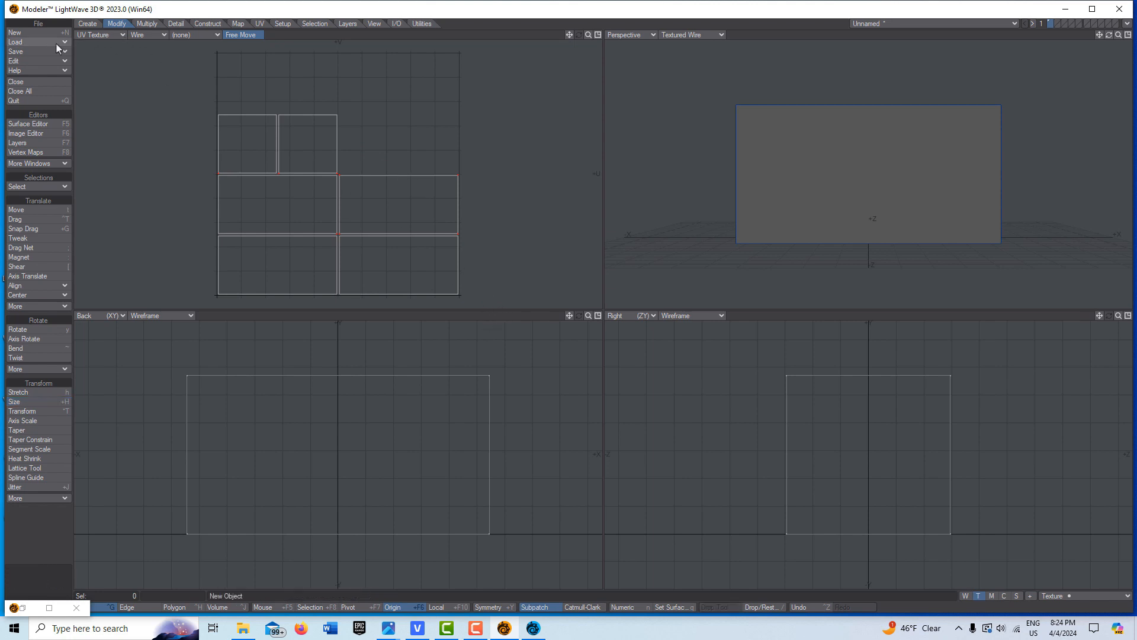
pyautogui.click(30, 52)
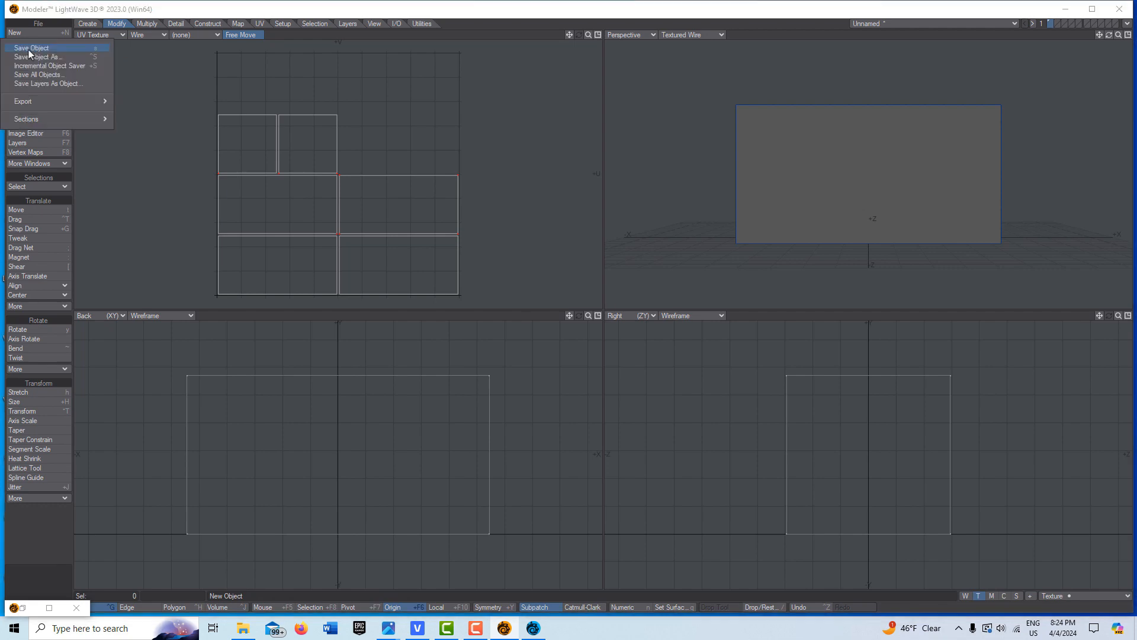
pyautogui.click(33, 57)
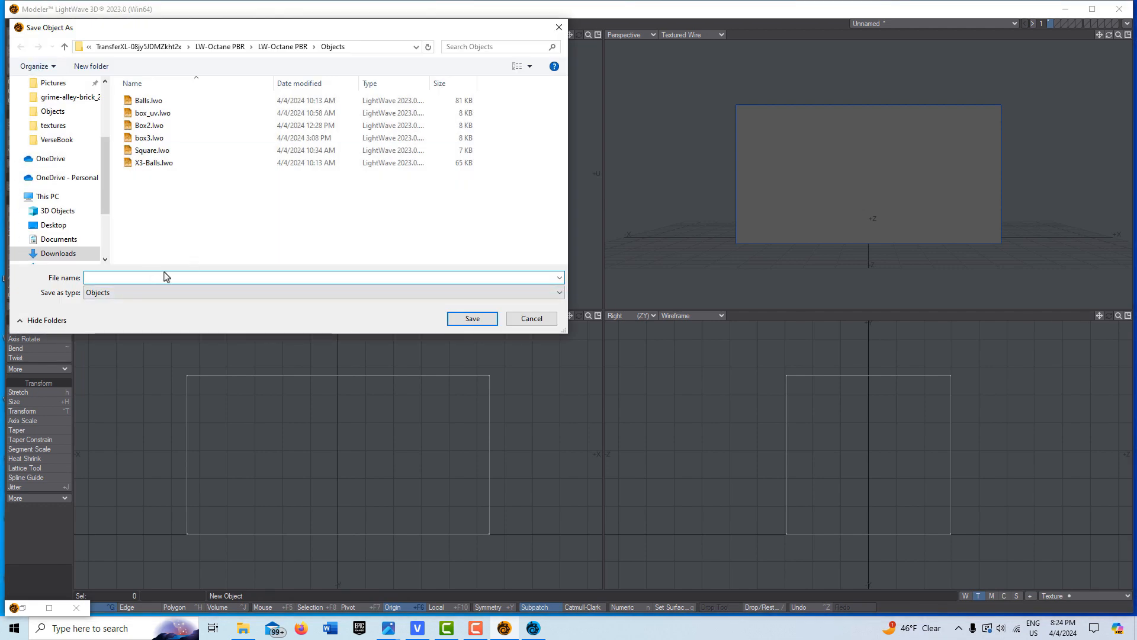
pyautogui.write('box3')
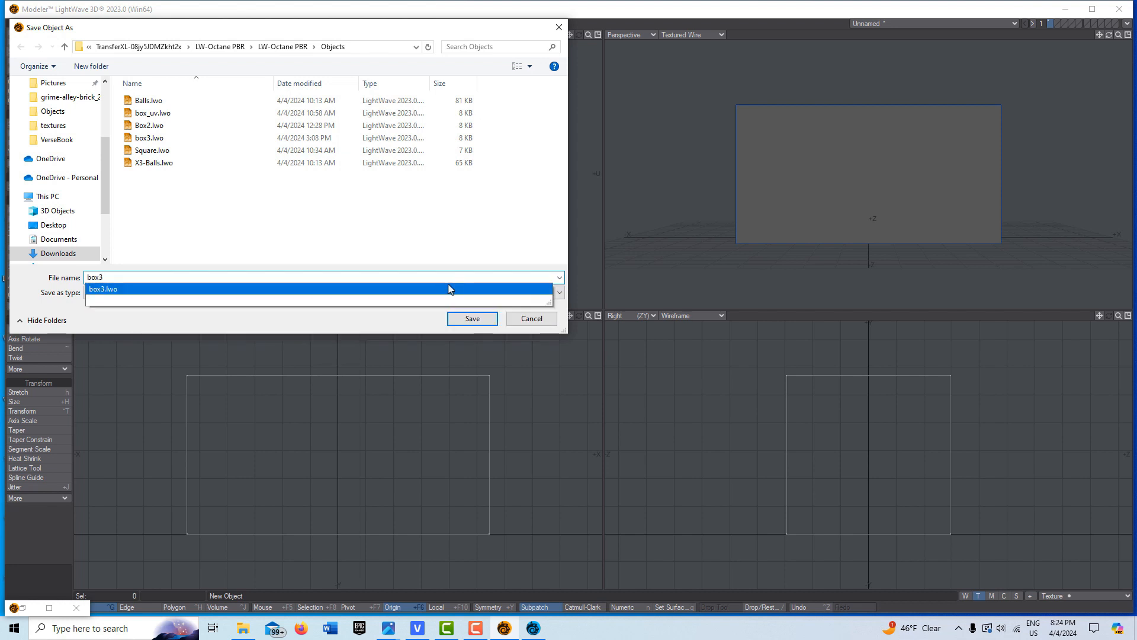
pyautogui.click(472, 320)
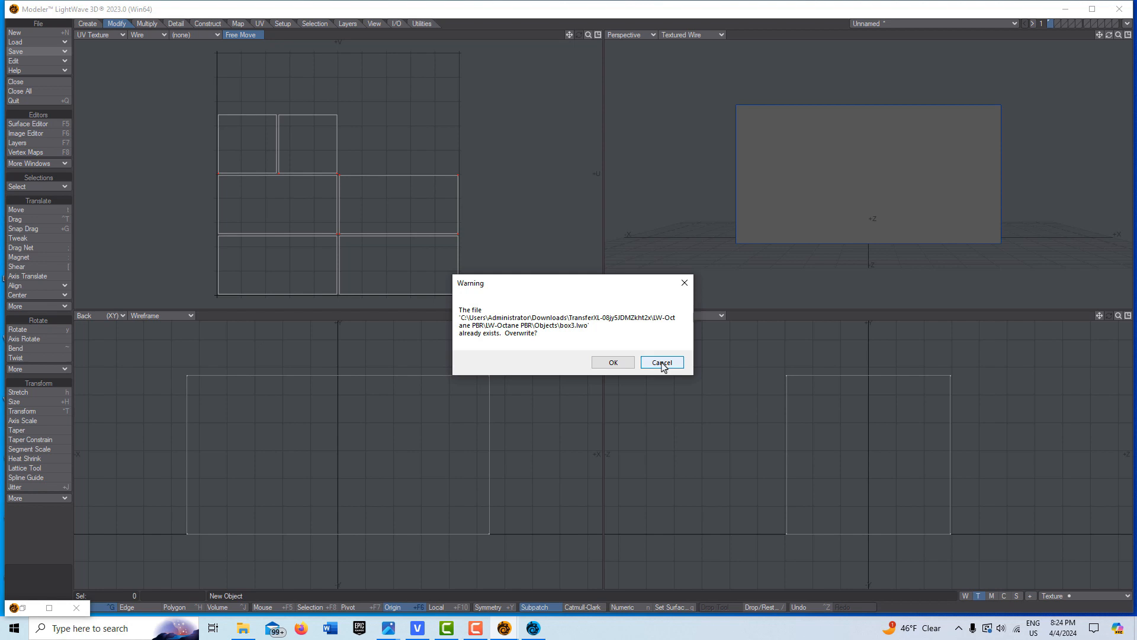
pyautogui.click(662, 362)
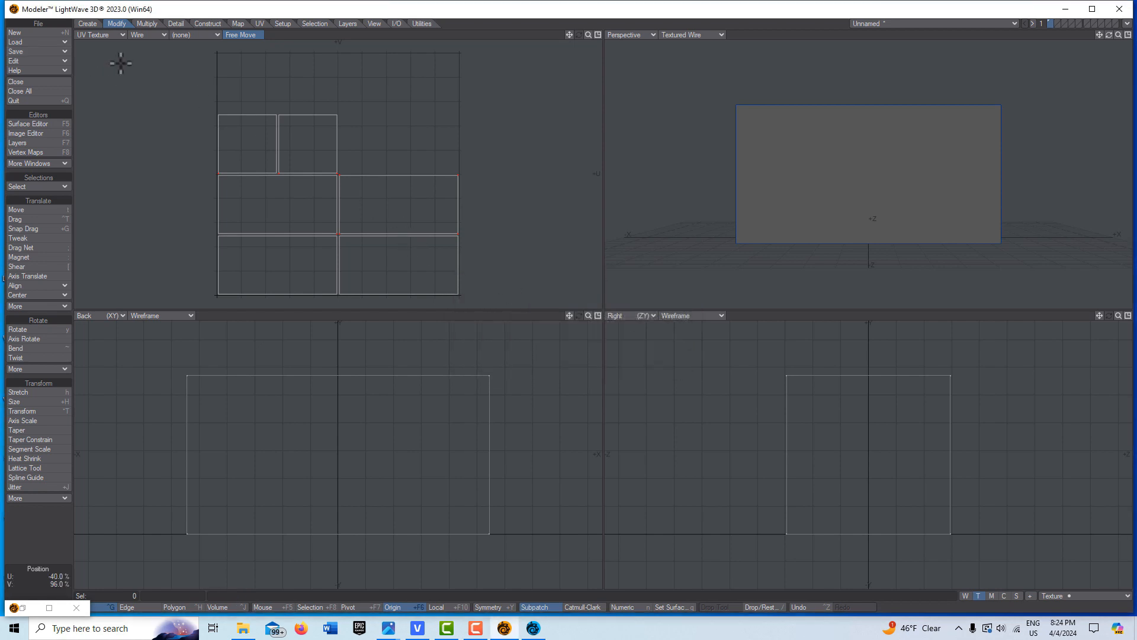
# Save the object as box4 in the Objects folder and send it to Layout
pyautogui.click(41, 55)
pyautogui.click(44, 54)
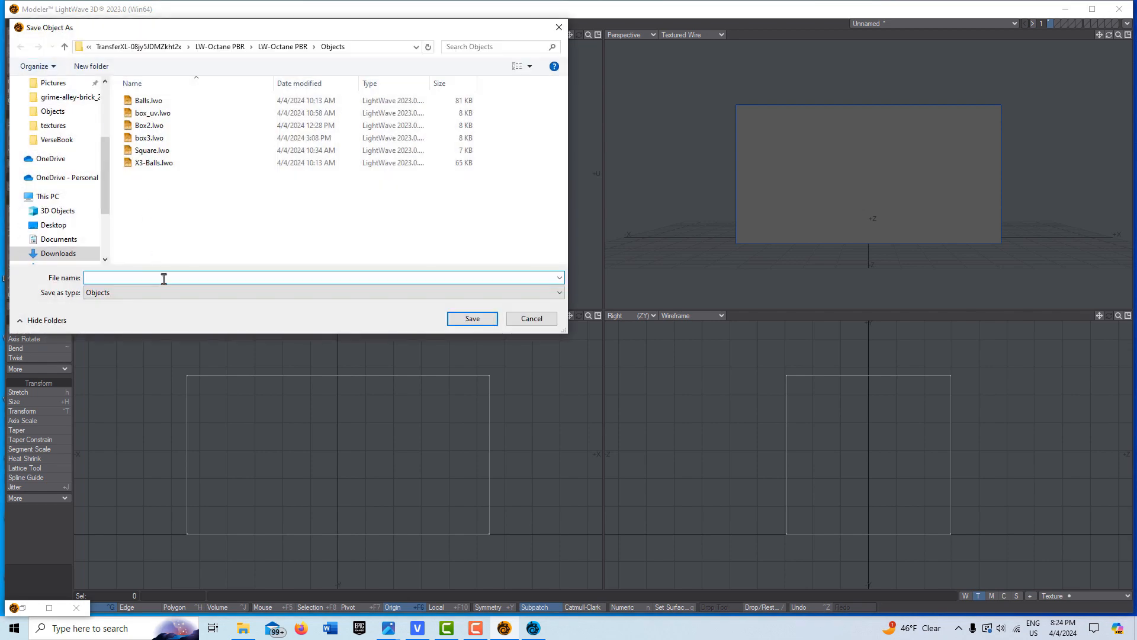
pyautogui.write('box4')
pyautogui.click(469, 320)
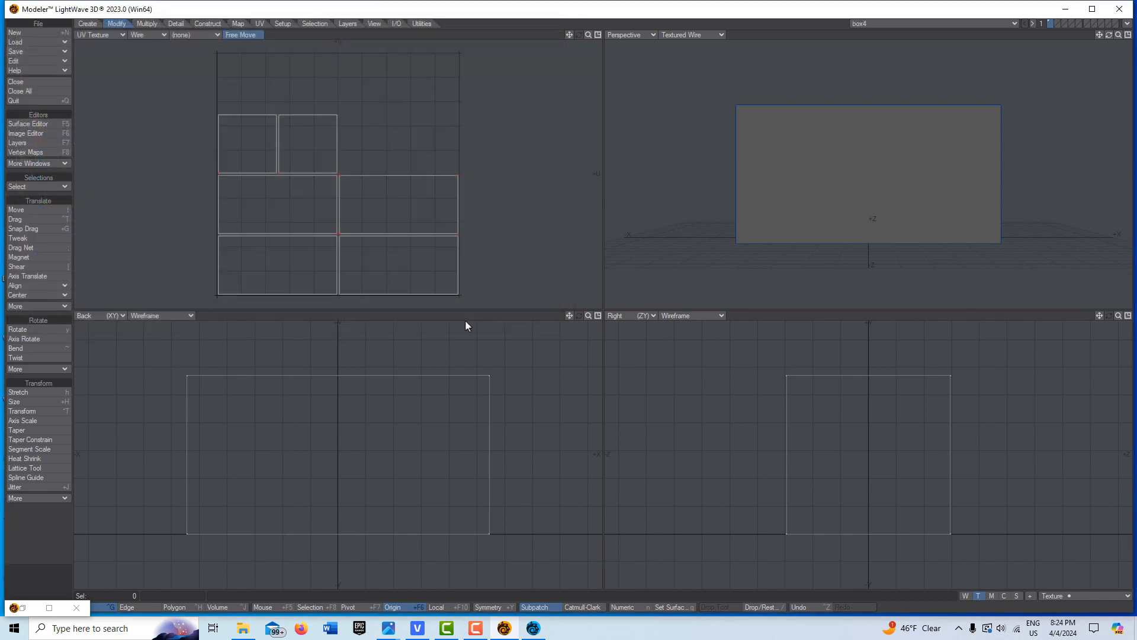
pyautogui.click(1126, 24)
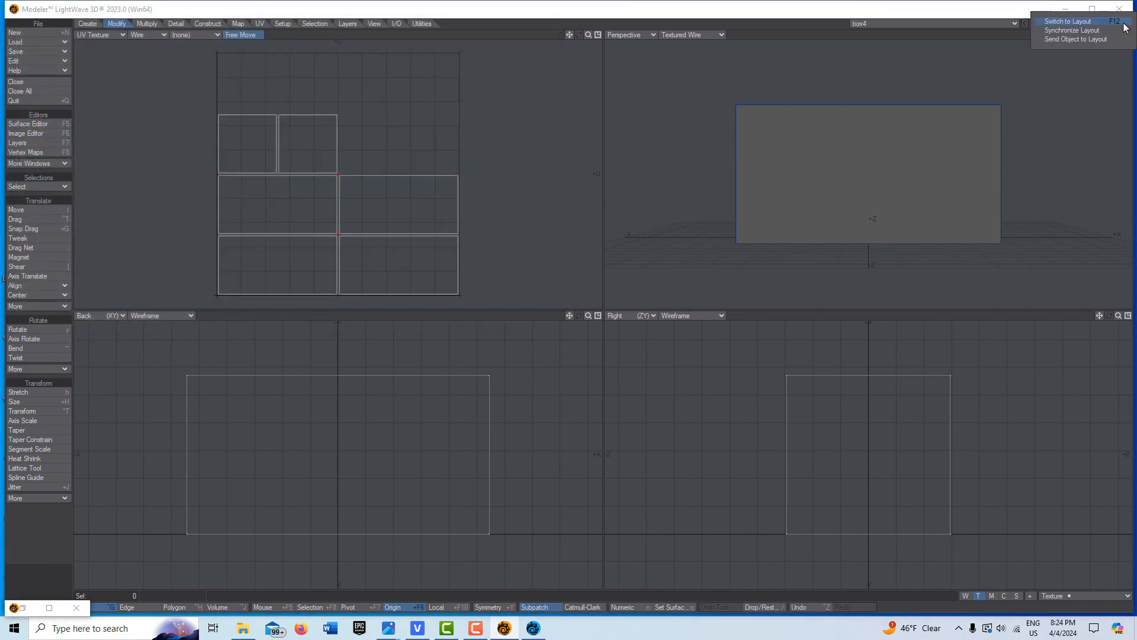
pyautogui.click(1104, 39)
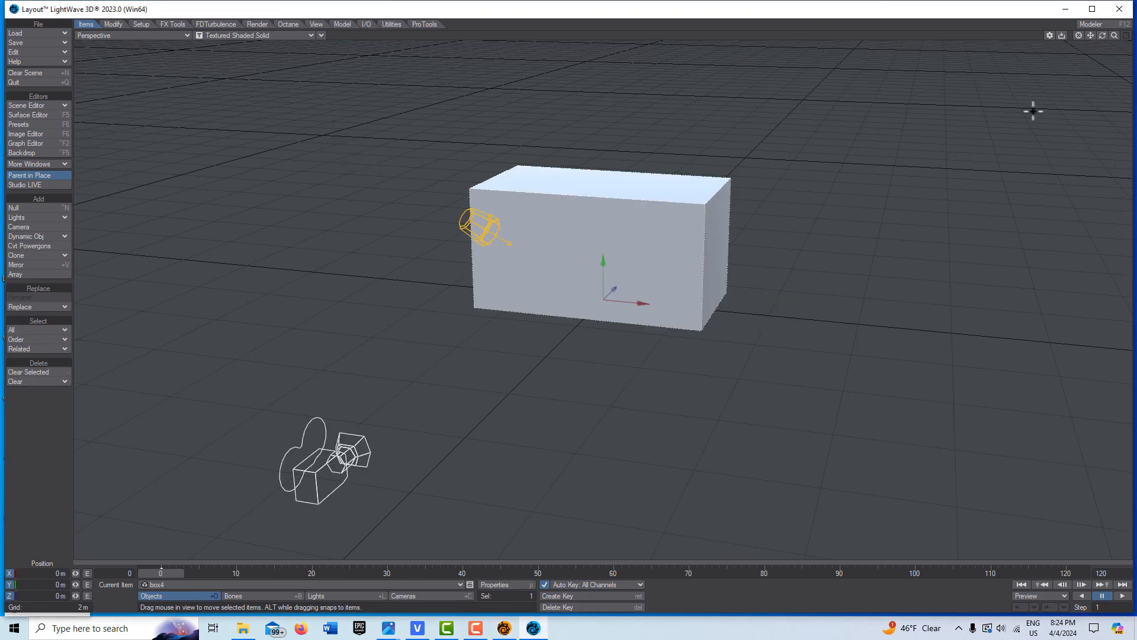
# Dismiss the OctaneRender about window in Layout and enable the Octane plugin
pyautogui.click(288, 24)
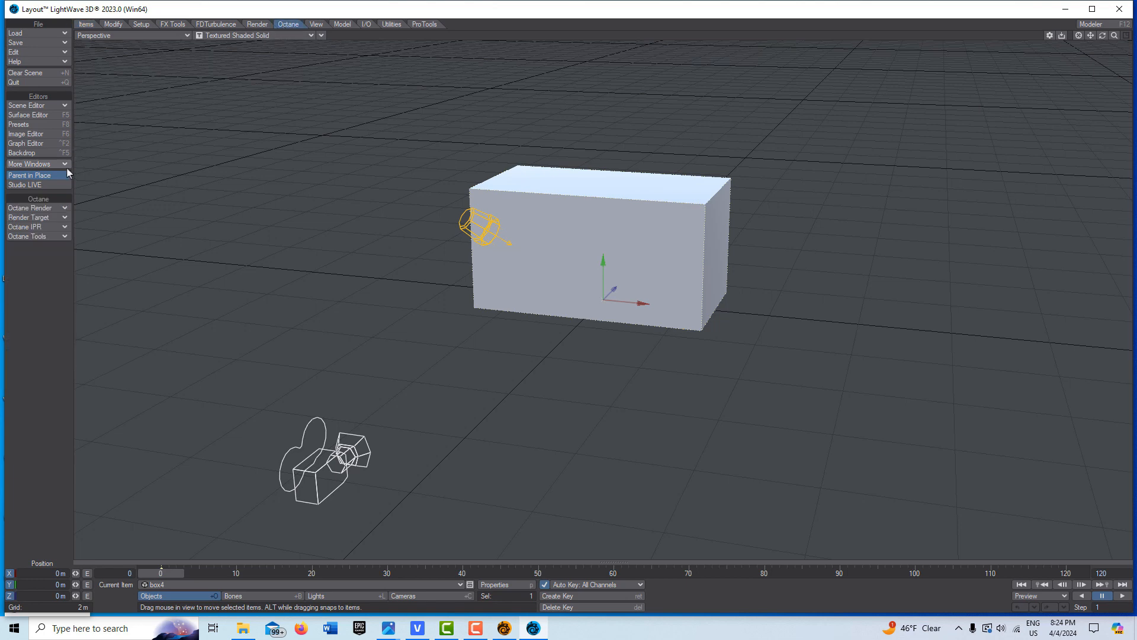
pyautogui.click(50, 210)
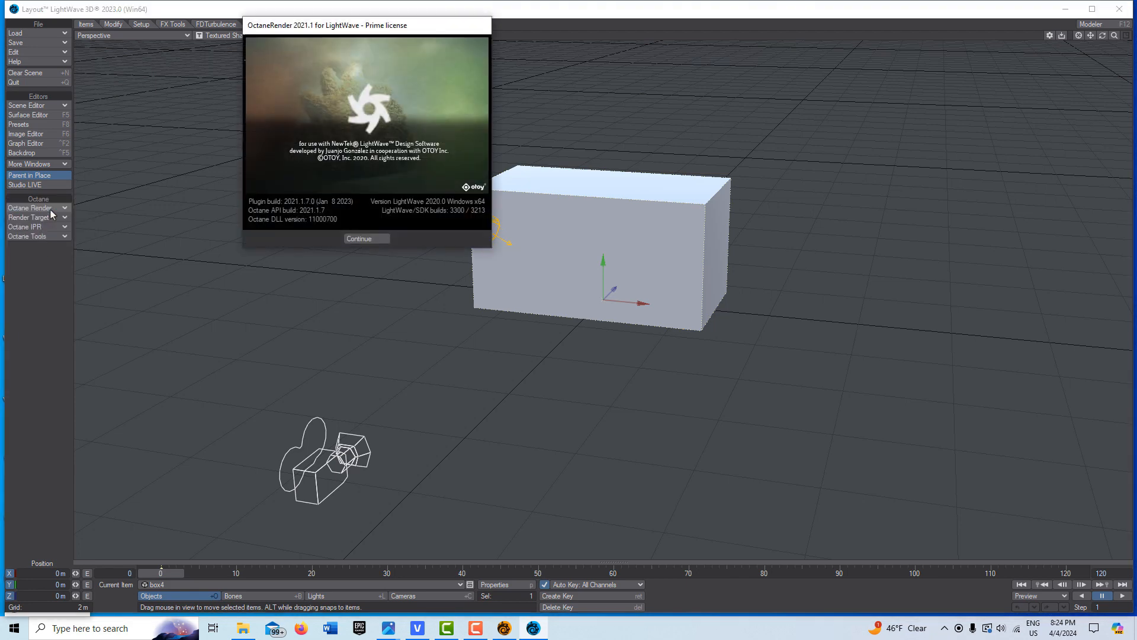
pyautogui.click(371, 238)
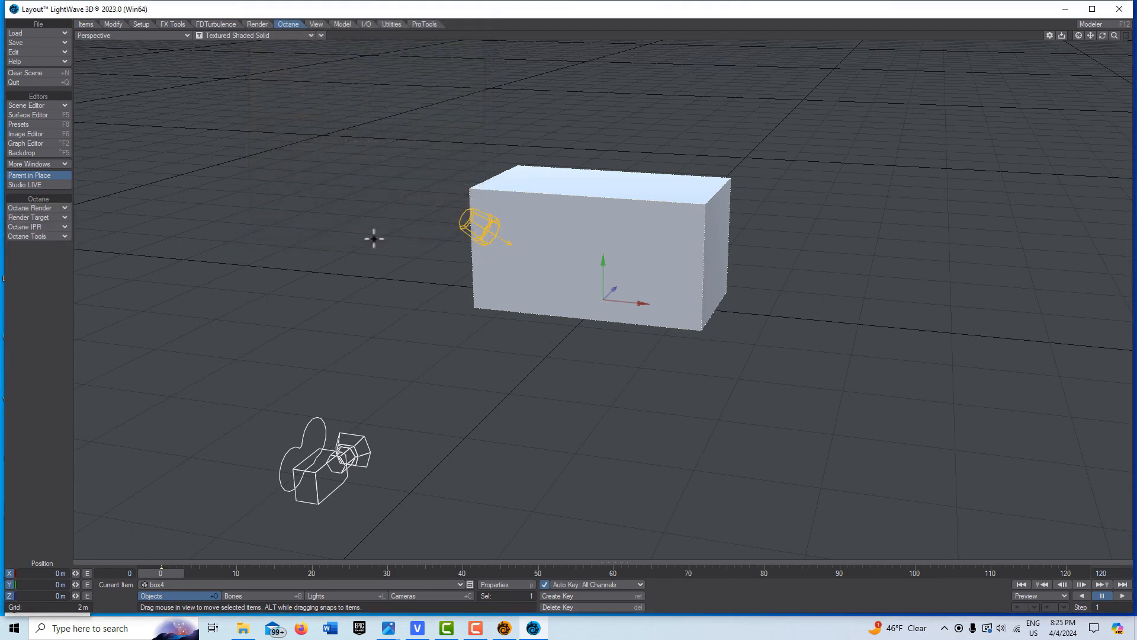
pyautogui.click(36, 208)
pyautogui.click(36, 216)
# In the Octane plugin options, toggle Use Priority on and off for the GPU and switch off Use Tonemap
pyautogui.click(38, 211)
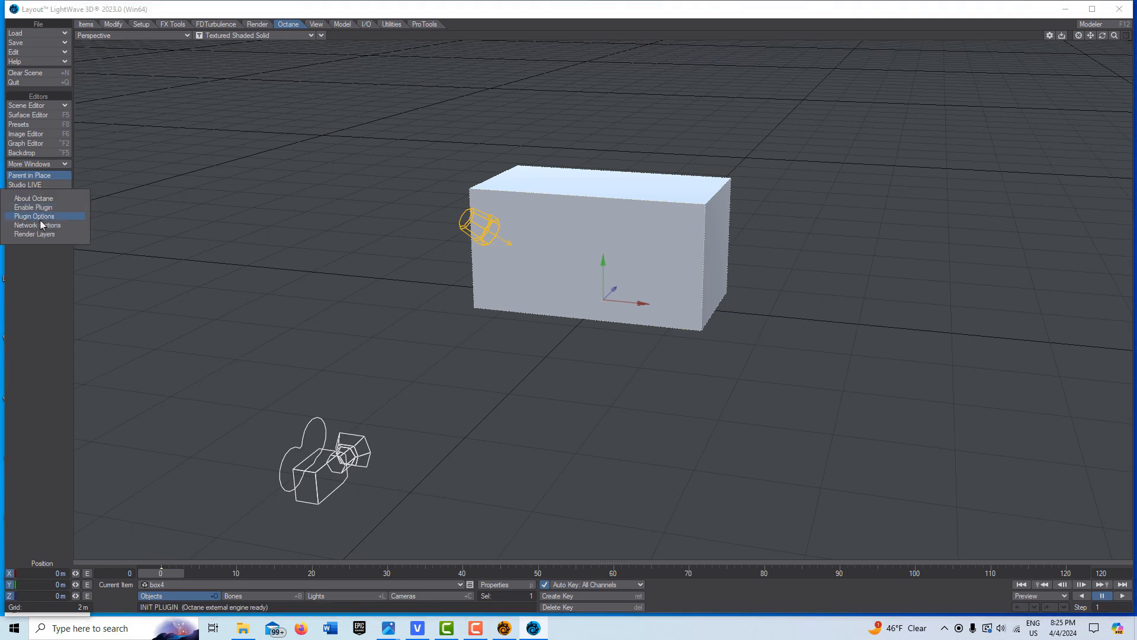
pyautogui.click(41, 217)
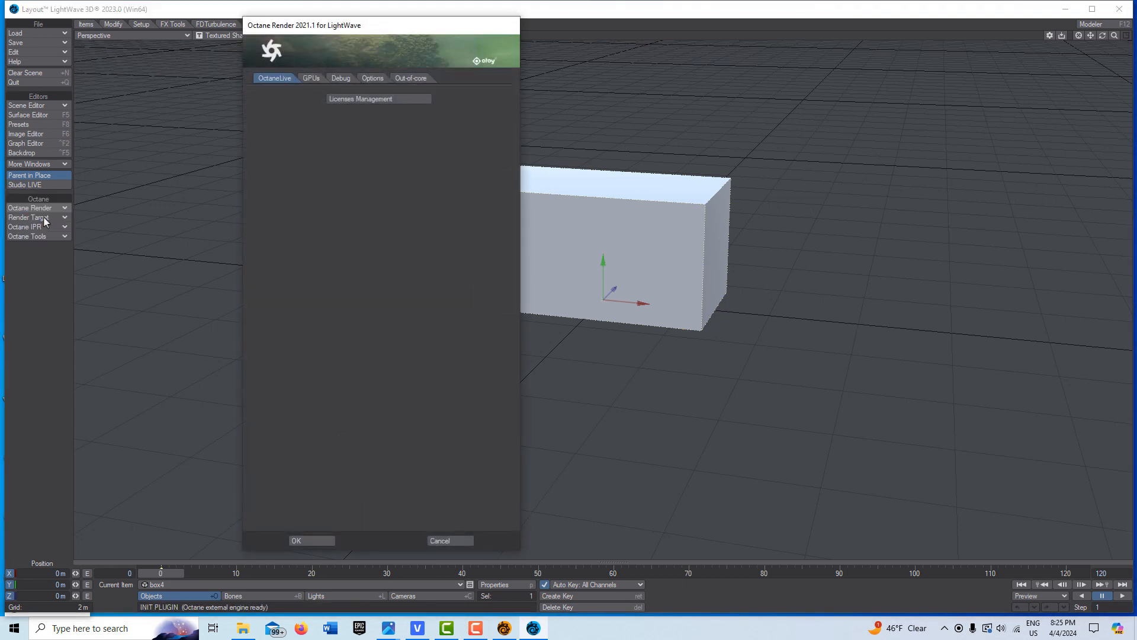
pyautogui.click(309, 80)
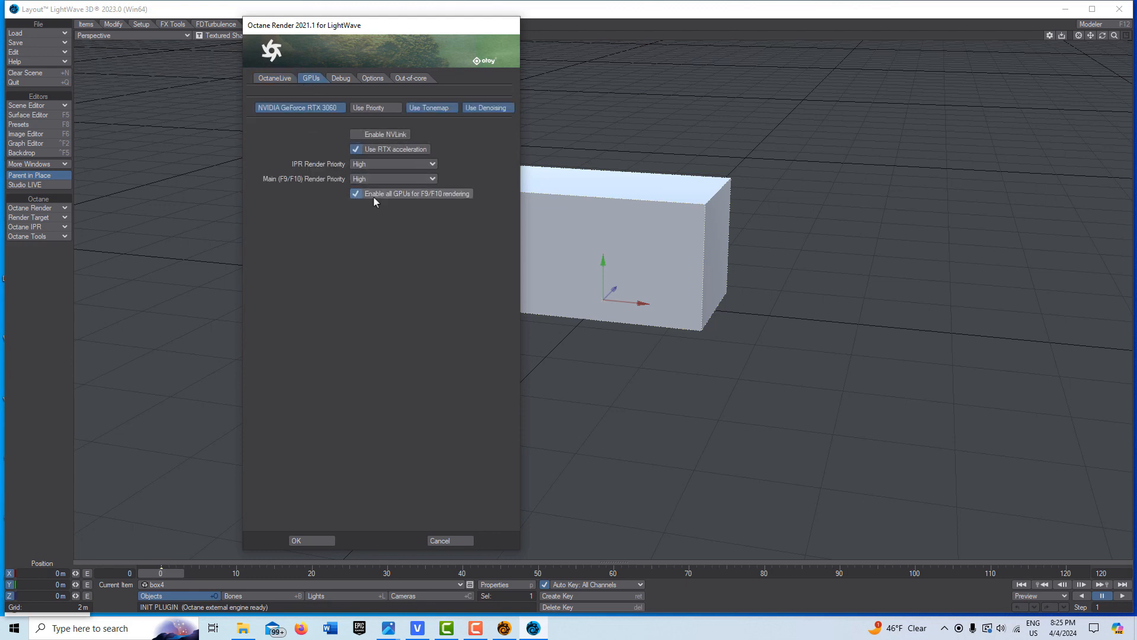
pyautogui.click(368, 112)
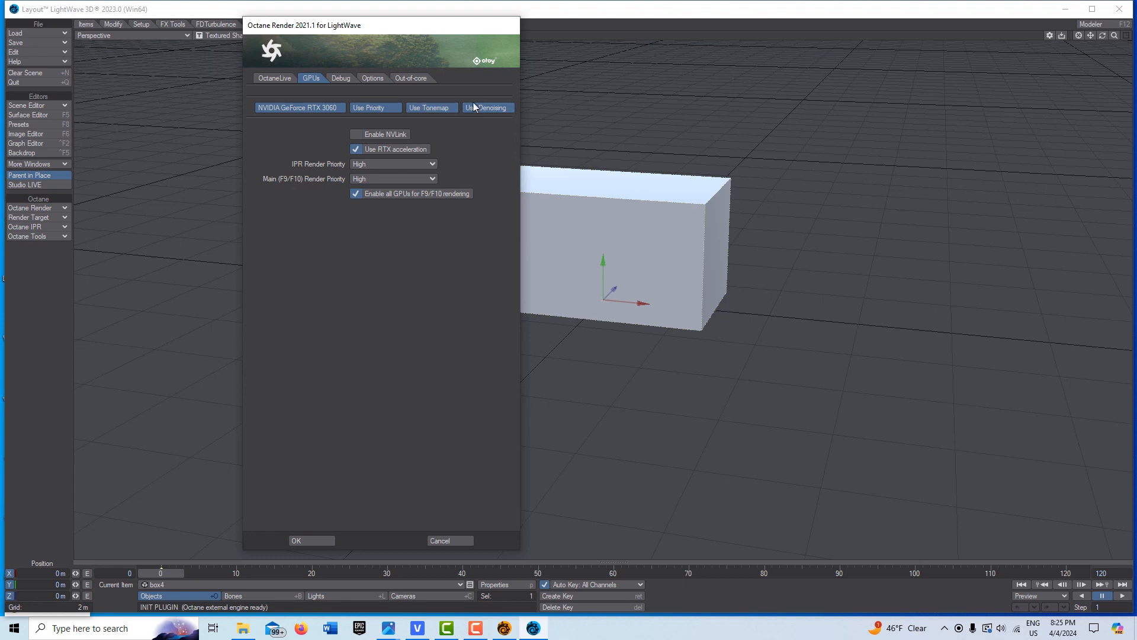
pyautogui.click(396, 108)
pyautogui.click(416, 108)
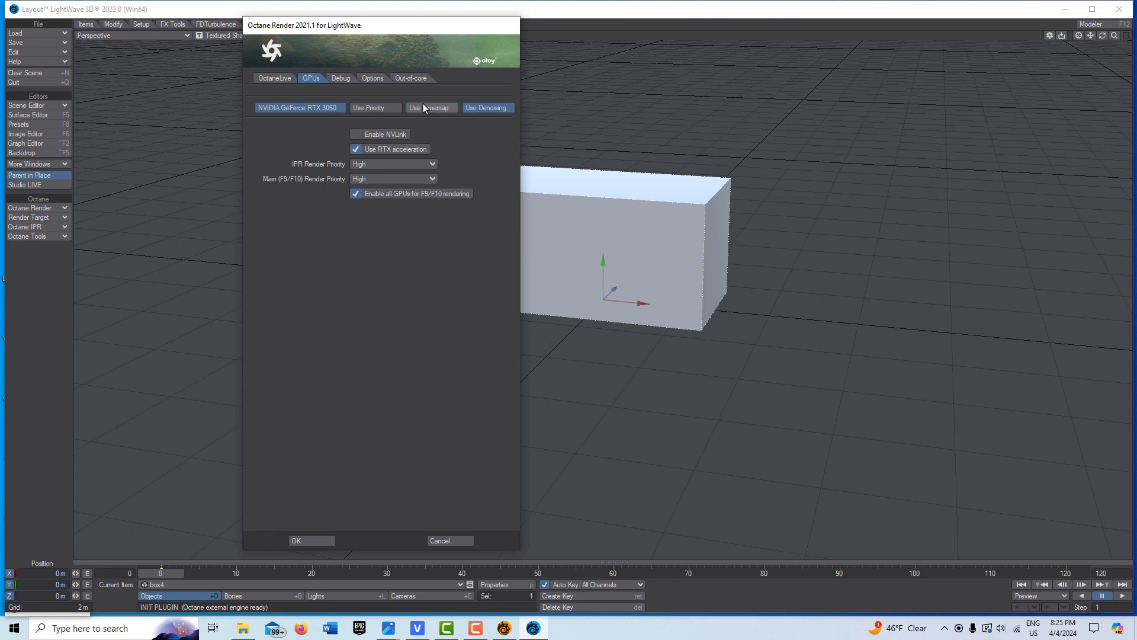
# Review the Debug, Options, Out-of-core and OctaneLive settings of the Octane plugin, and accept the plugin options
pyautogui.click(339, 79)
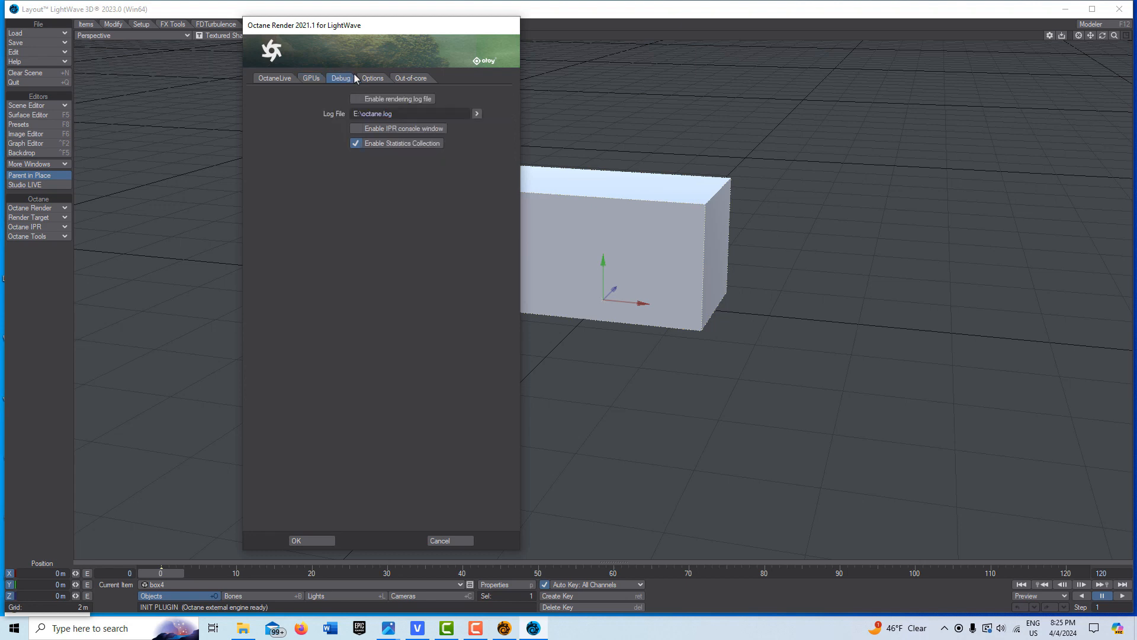
pyautogui.click(373, 79)
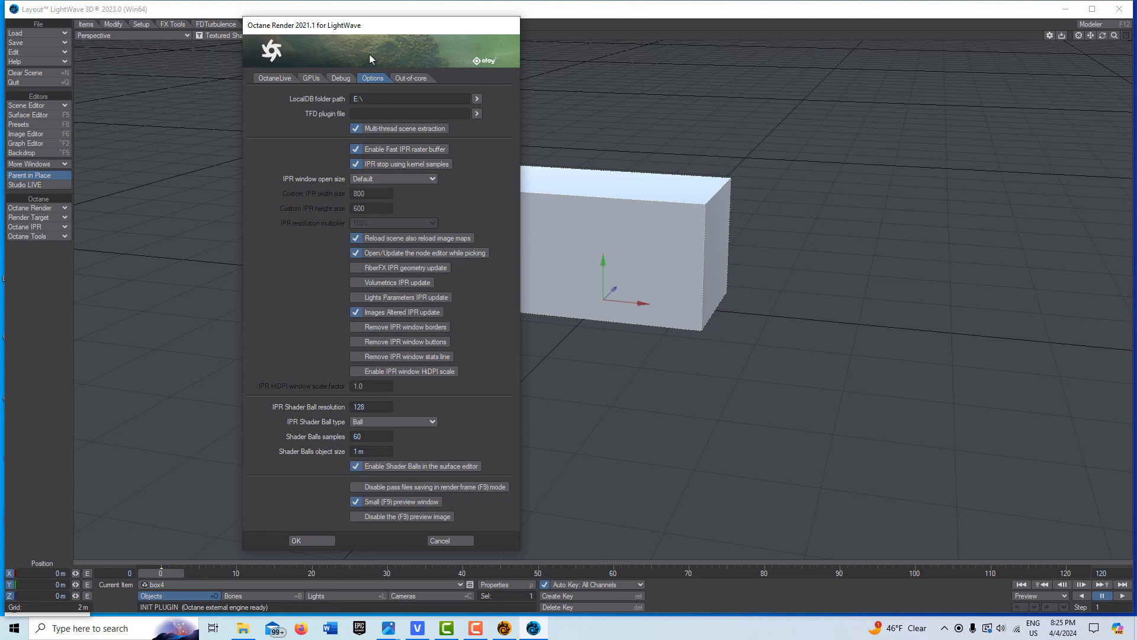
pyautogui.click(417, 78)
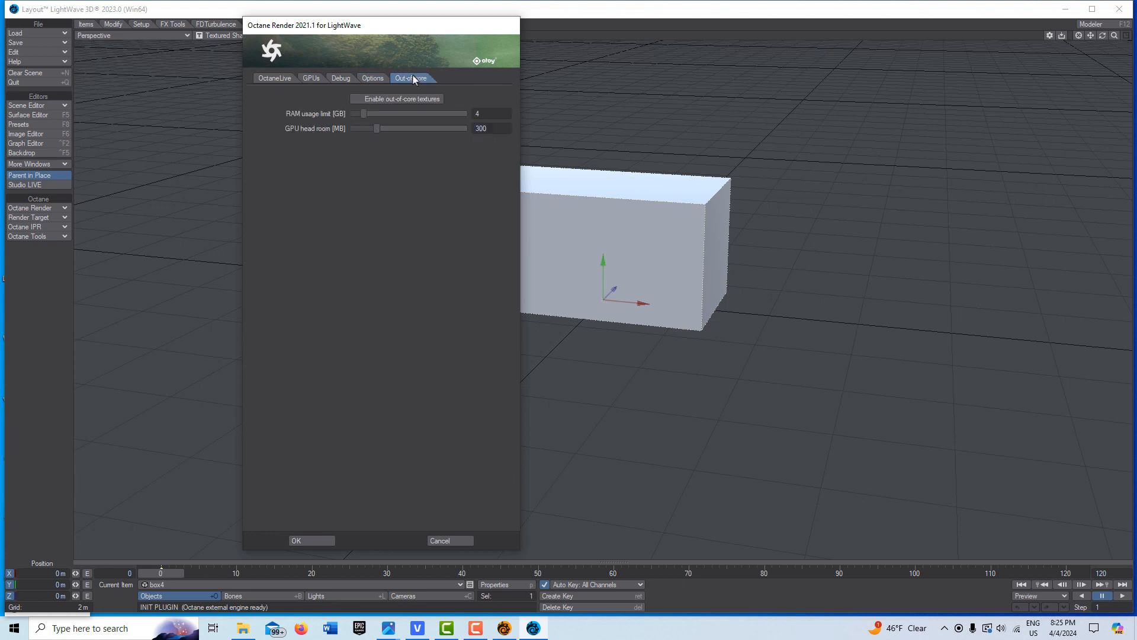
pyautogui.click(375, 81)
pyautogui.click(341, 79)
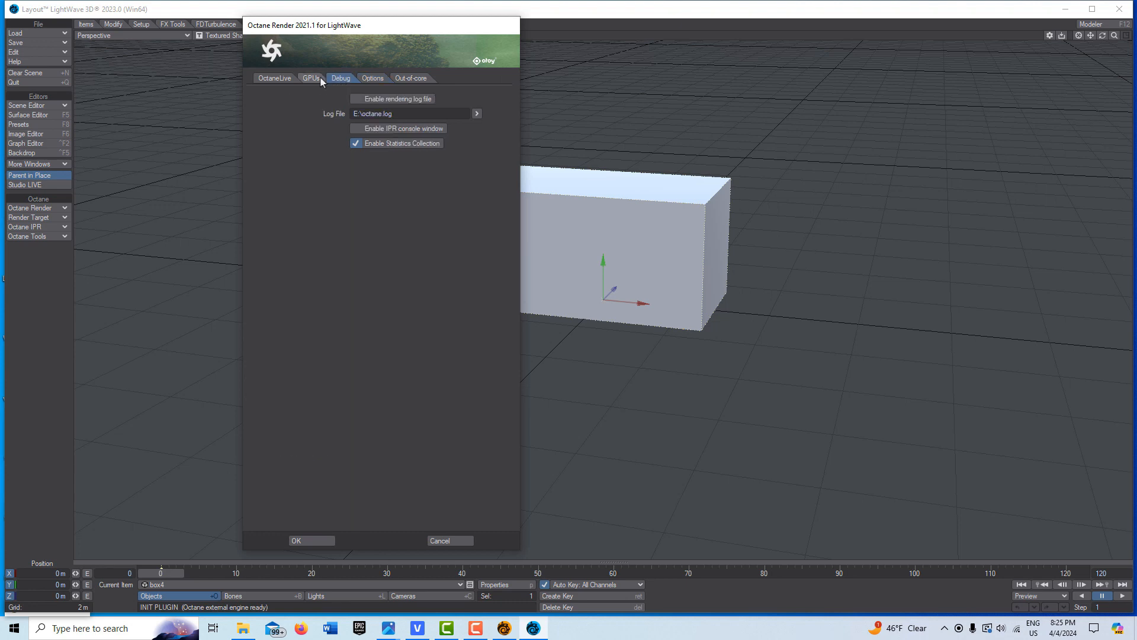
pyautogui.click(310, 79)
pyautogui.click(278, 79)
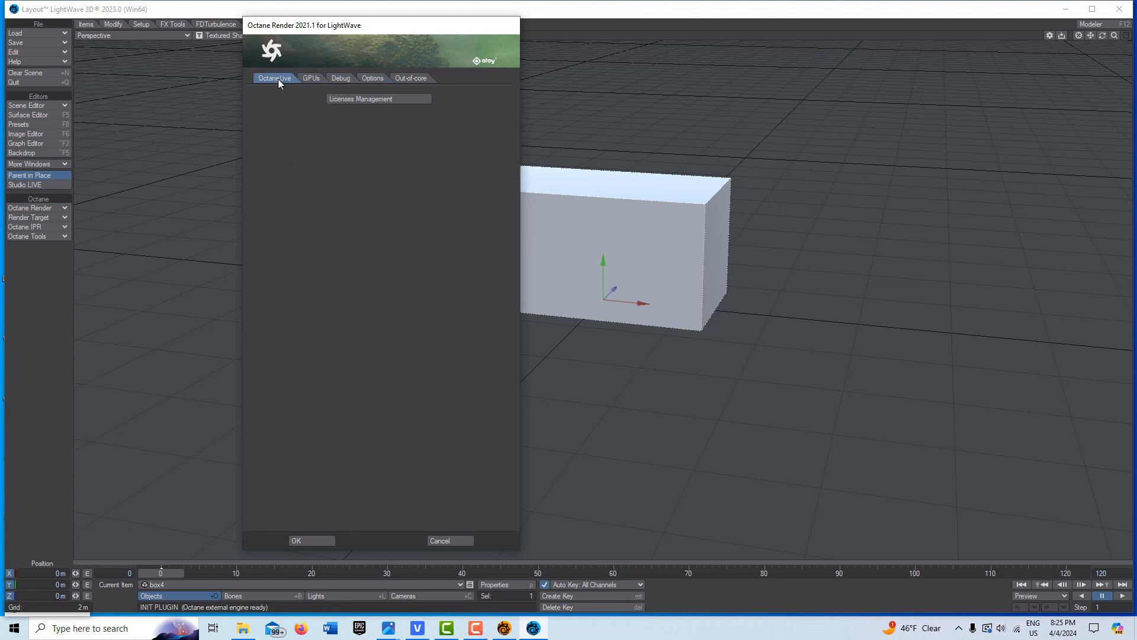
pyautogui.click(313, 541)
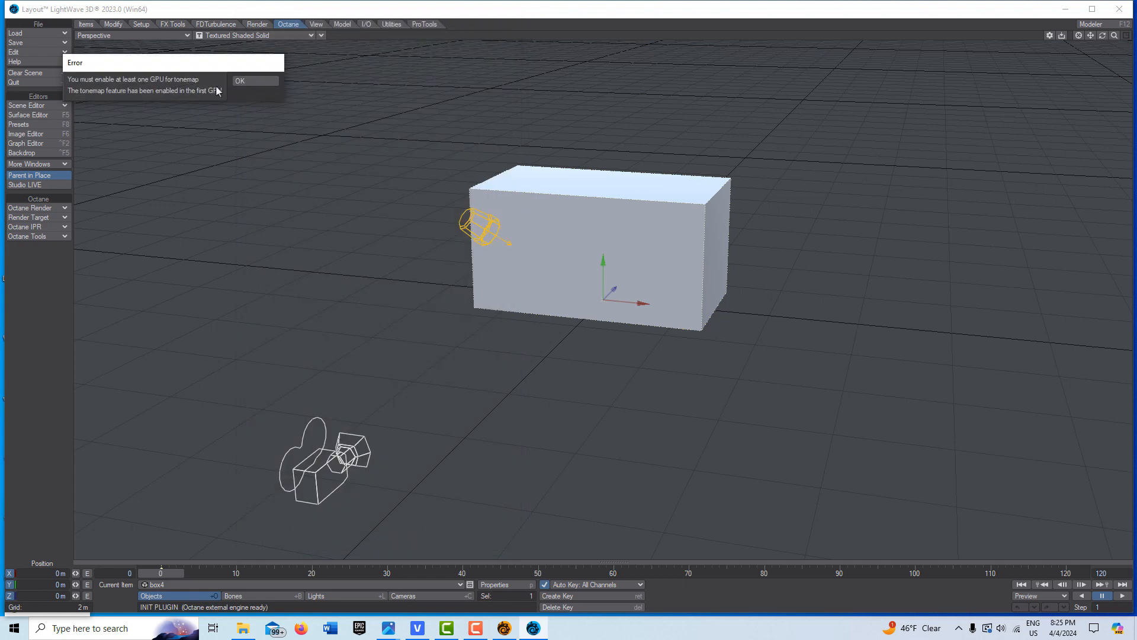
pyautogui.click(257, 81)
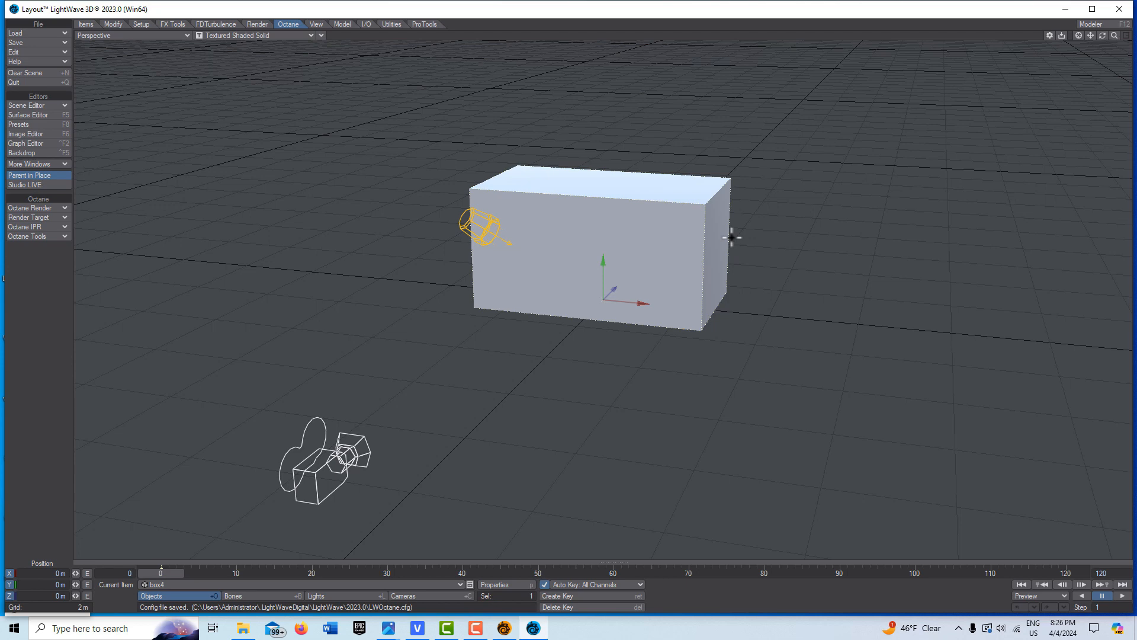
# Open the Octane render target editor and generate the connected camera, environment, imager, kernel, post-processing and render passes nodes
pyautogui.click(37, 224)
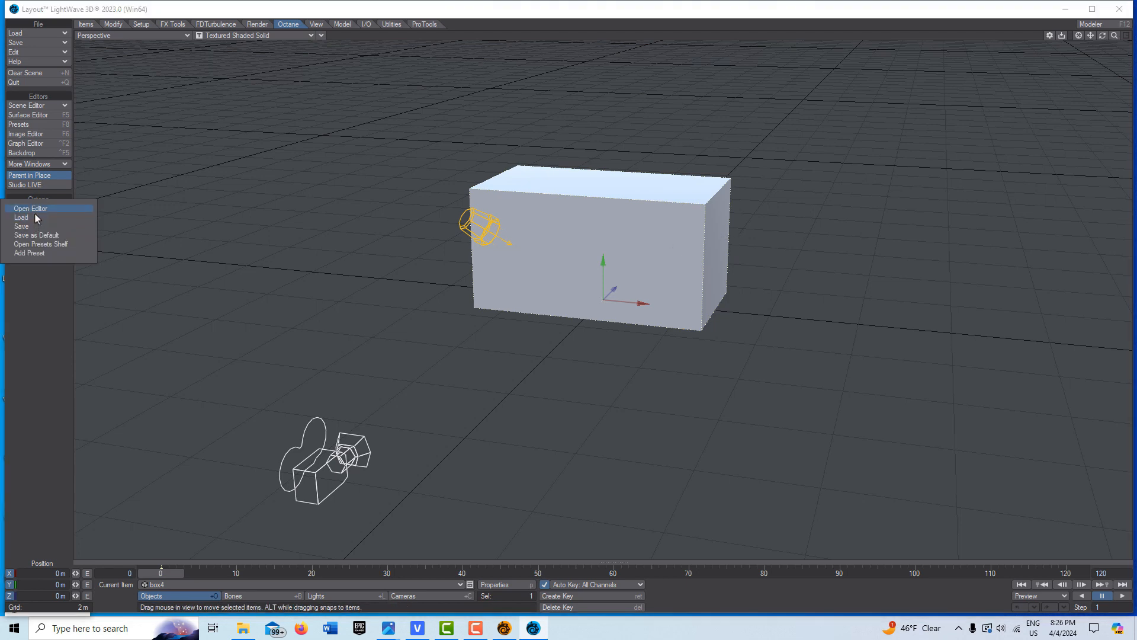
pyautogui.click(36, 212)
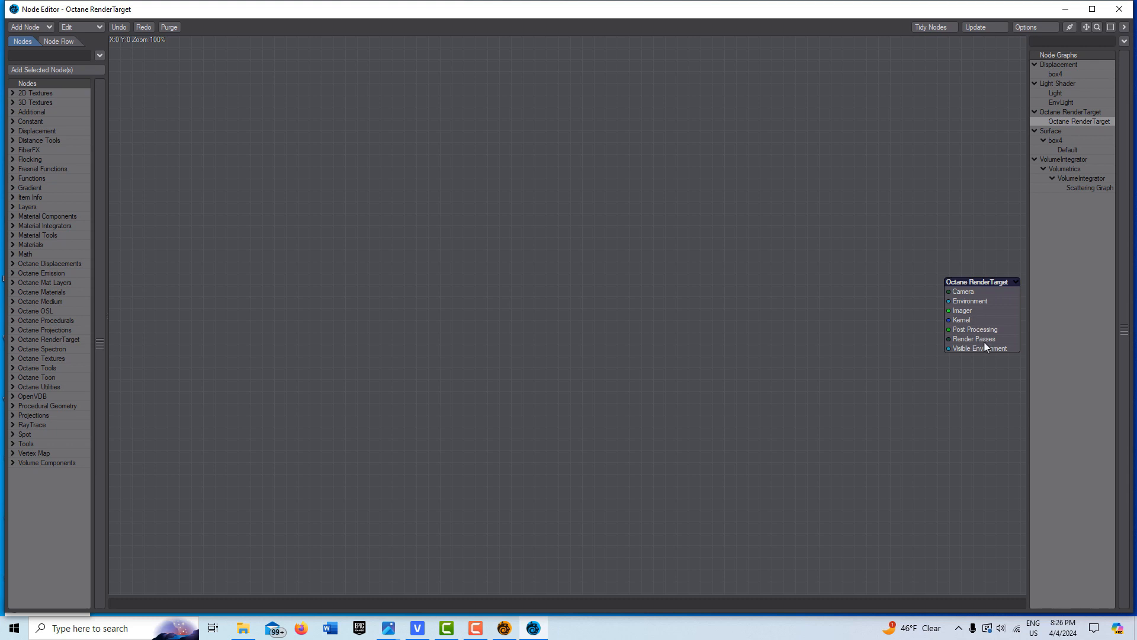
pyautogui.rightClick(986, 305)
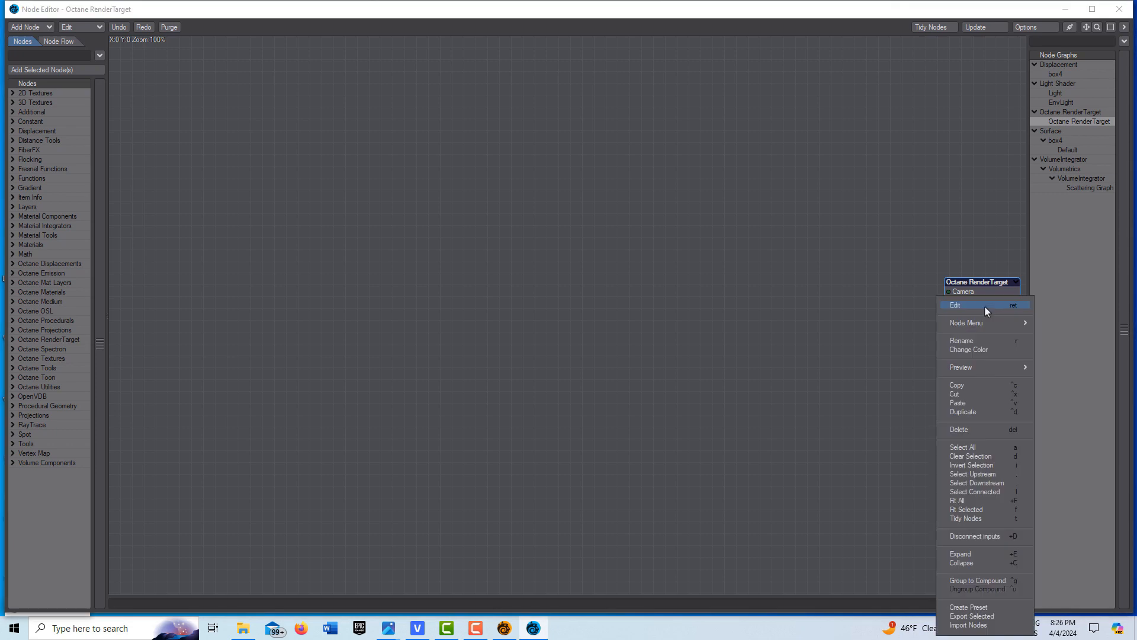
pyautogui.moveTo(987, 325)
pyautogui.click(1053, 324)
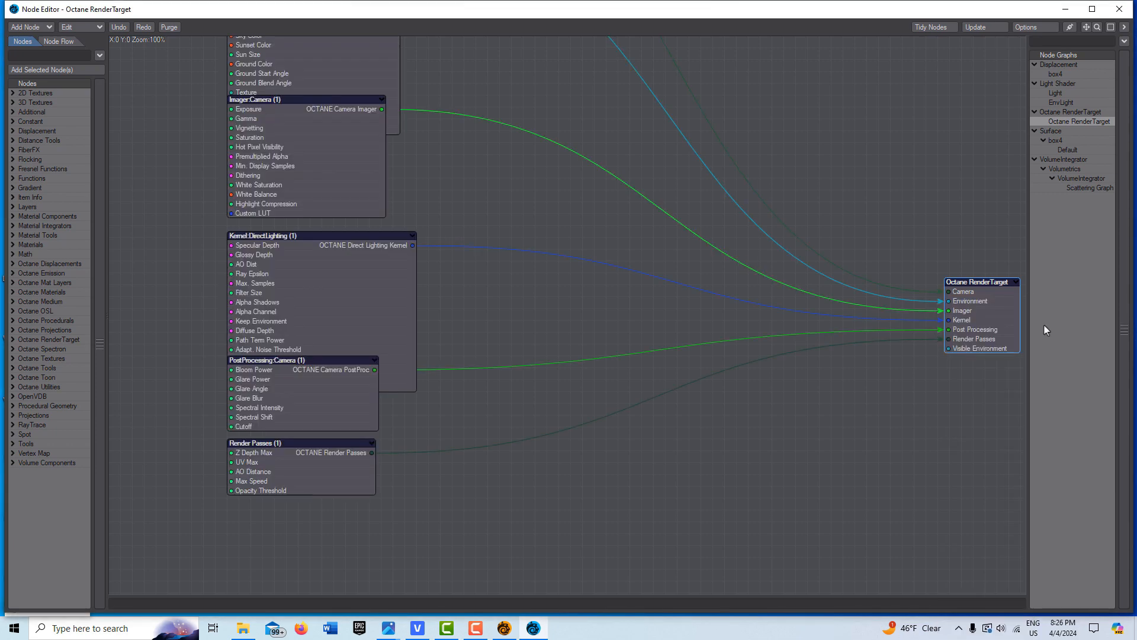
# Add a texture image node for the DayLight environment node in the Octane render target graph
pyautogui.scroll(-5, 794, 173)
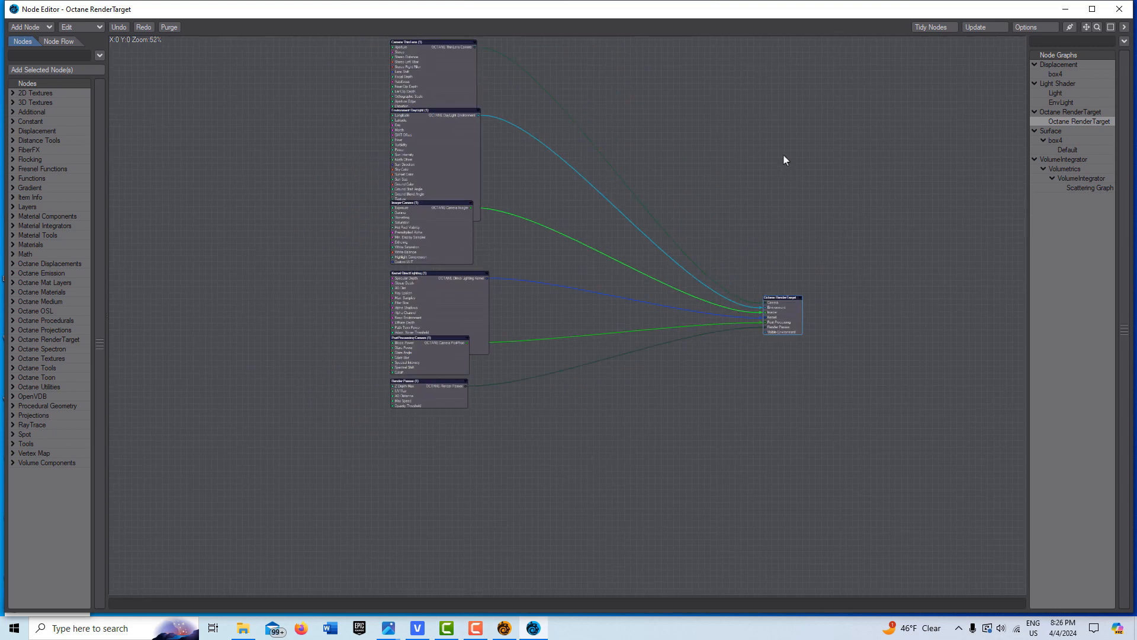
pyautogui.keyDown('alt'); pyautogui.moveTo(785, 160); pyautogui.dragTo(891, 248); pyautogui.keyUp('alt')
pyautogui.scroll(5, 589, 284)
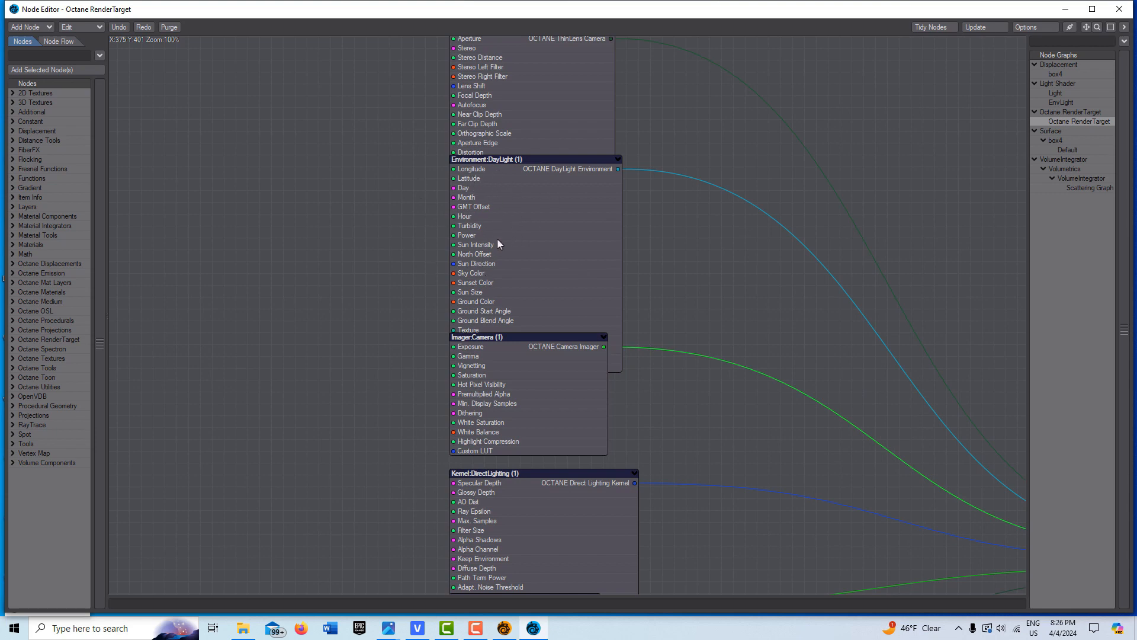
pyautogui.click(510, 208)
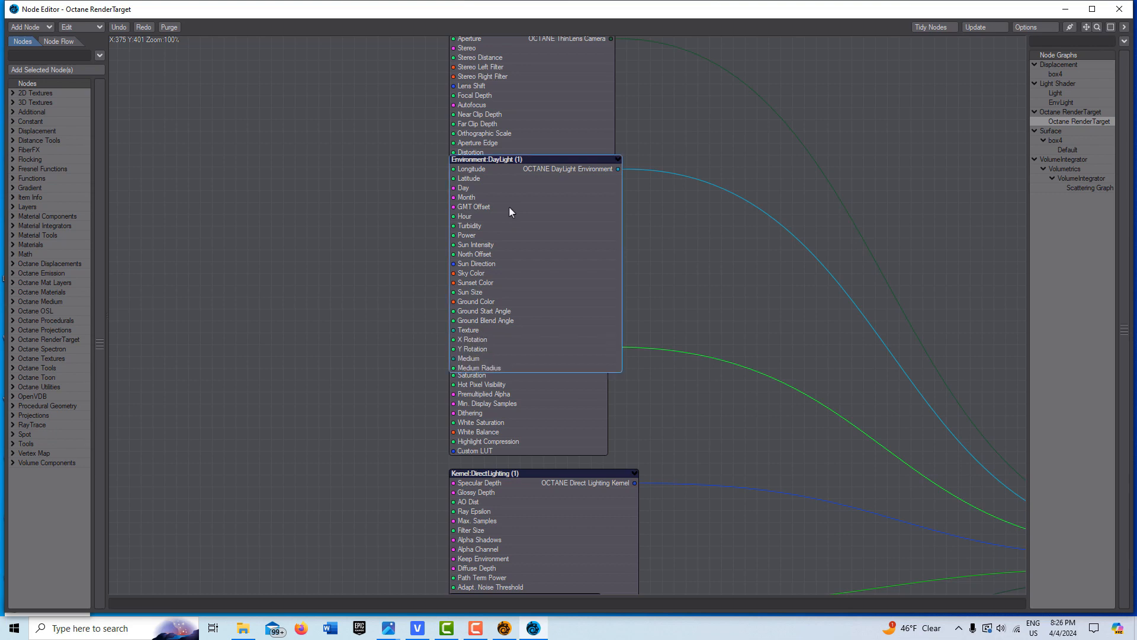
pyautogui.rightClick(510, 211)
pyautogui.moveTo(518, 222)
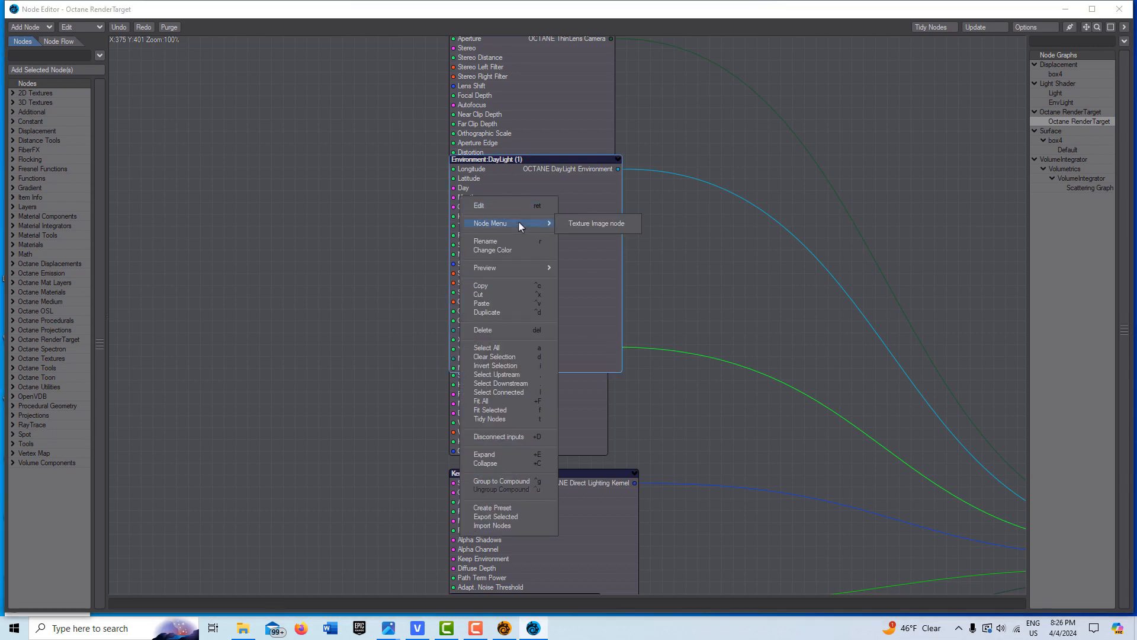
pyautogui.click(598, 225)
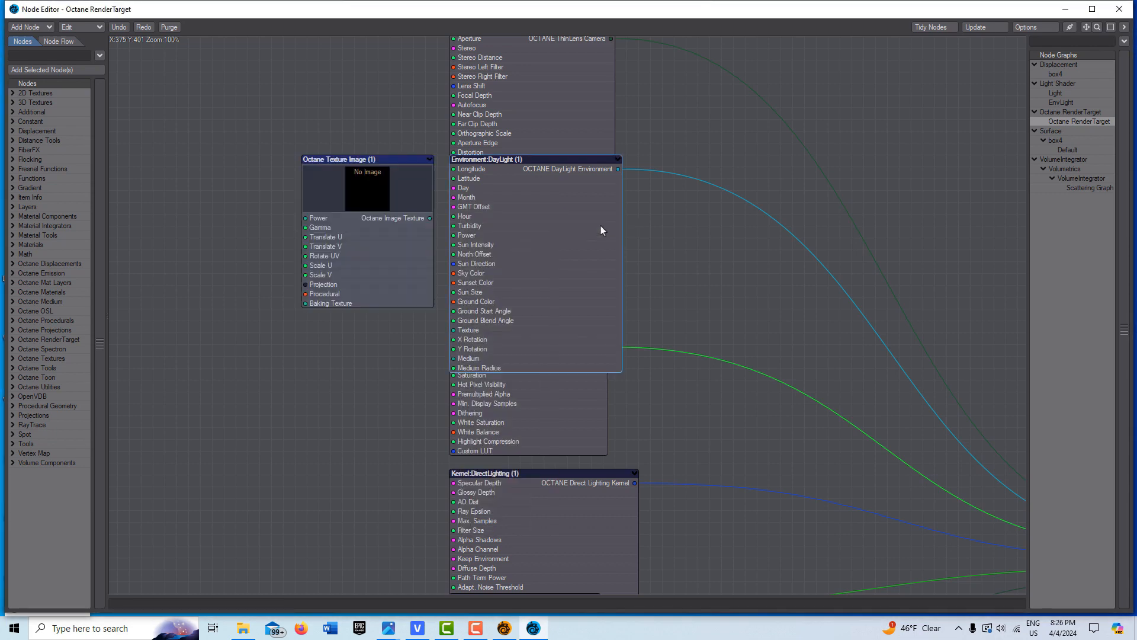
# Load evening_field_4k.exr from the desktop's New folder into the texture image node and connect it to the DayLight environment's Texture input
pyautogui.doubleClick(368, 190)
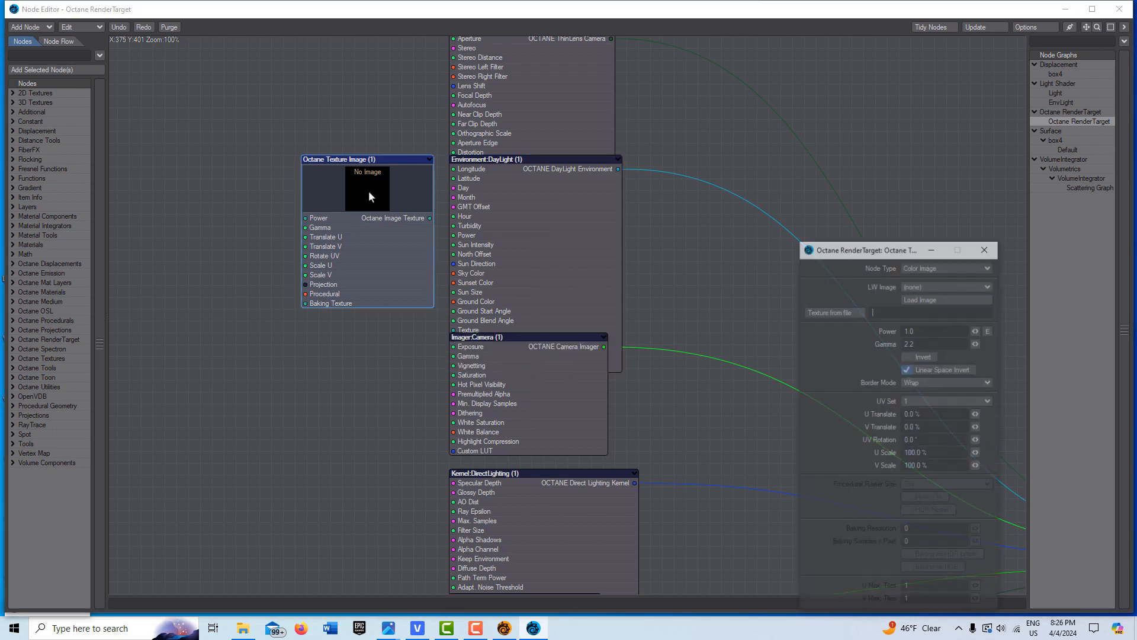
pyautogui.click(980, 303)
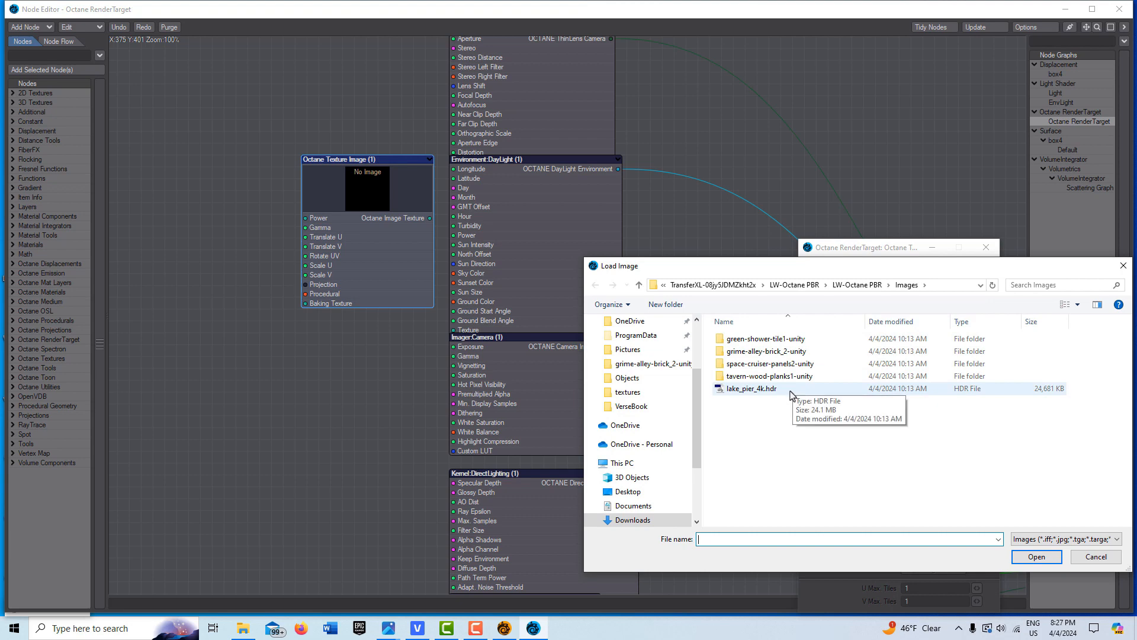
pyautogui.moveTo(697, 438); pyautogui.dragTo(698, 485)
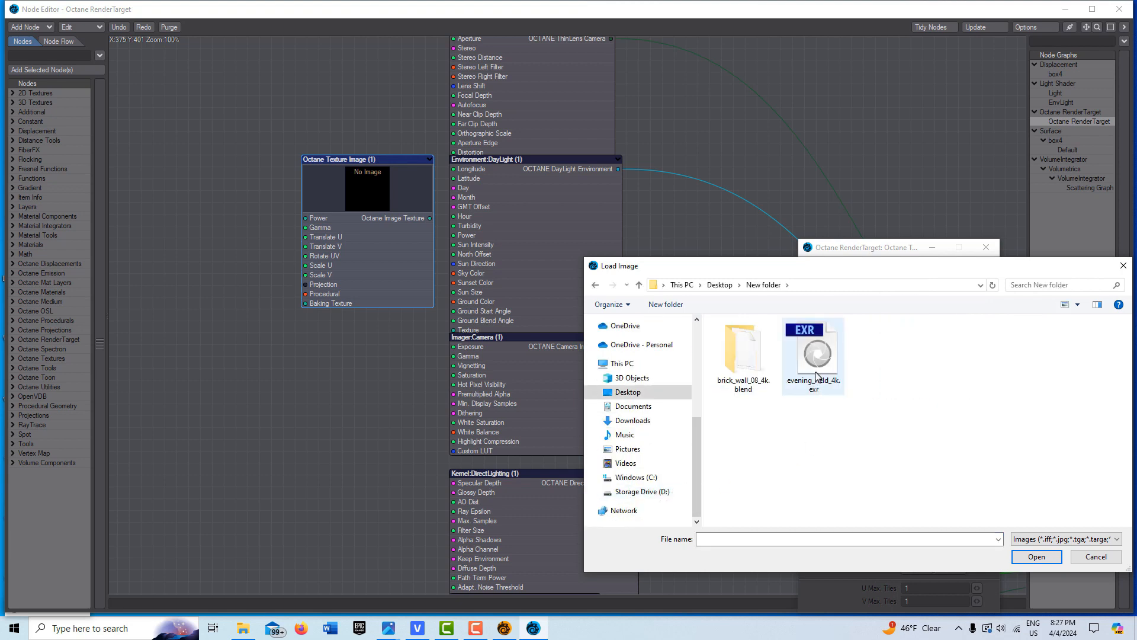
pyautogui.click(816, 384)
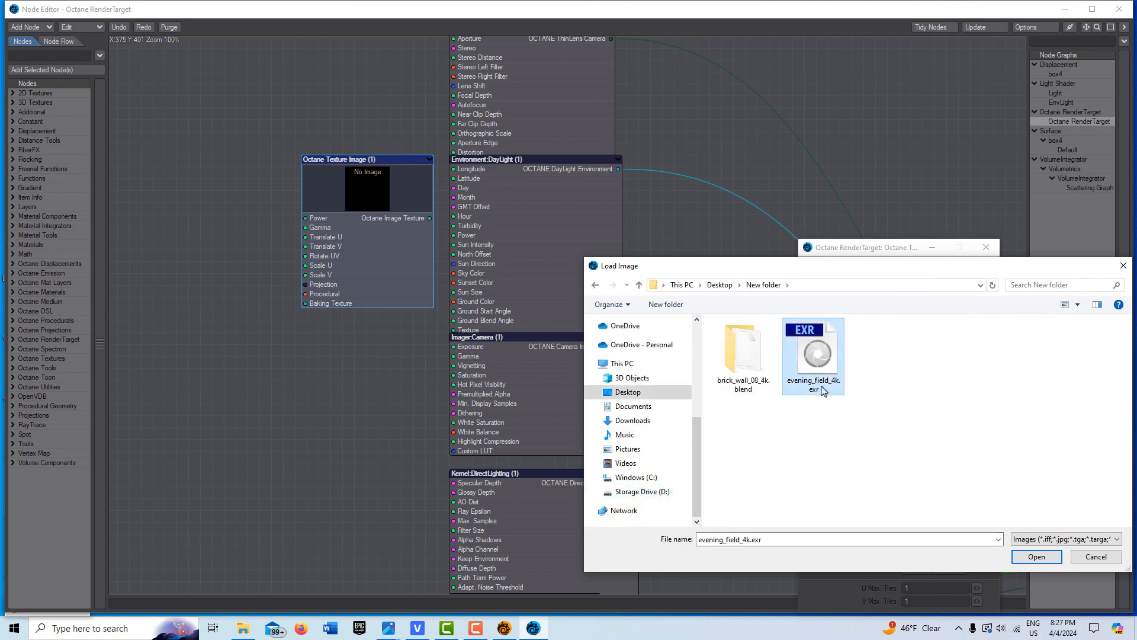
pyautogui.click(1034, 557)
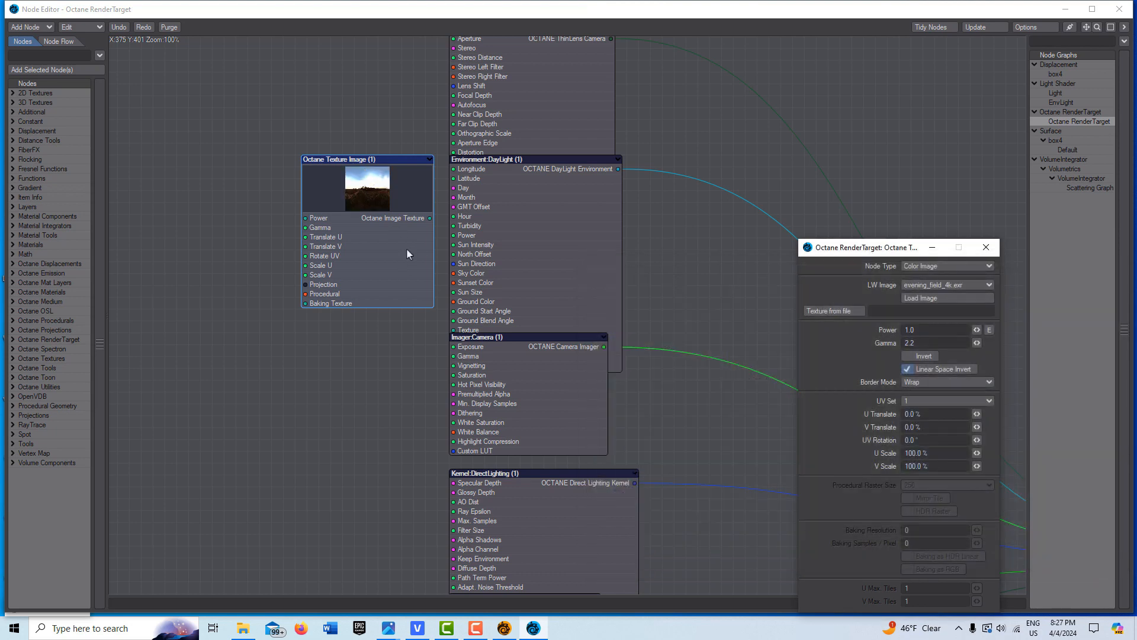
pyautogui.moveTo(408, 258); pyautogui.dragTo(338, 268)
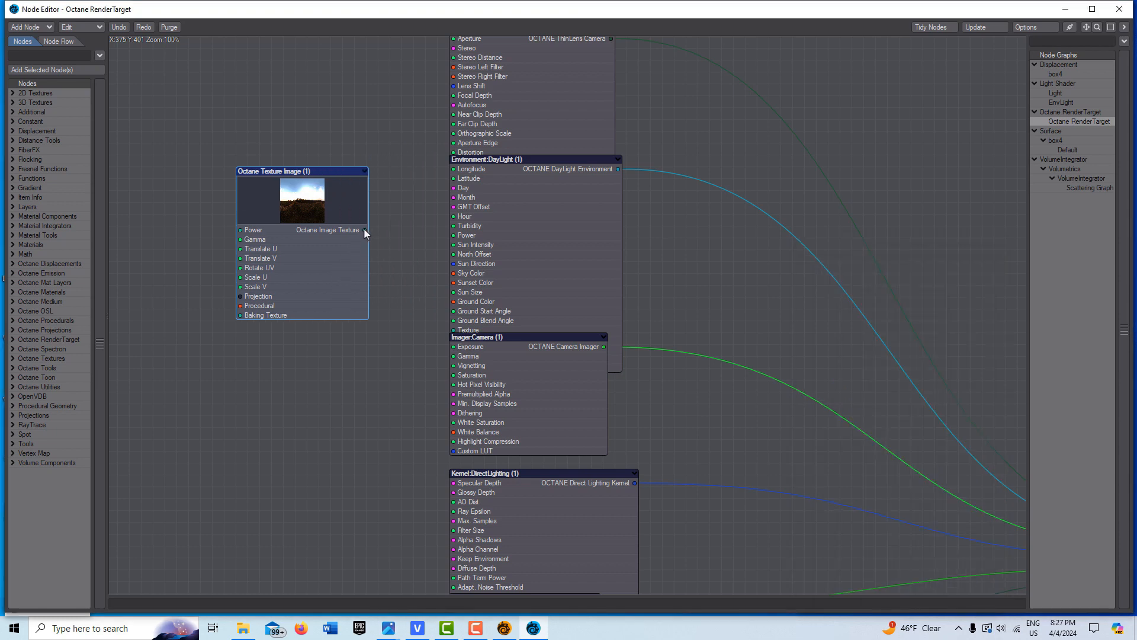
pyautogui.moveTo(365, 230); pyautogui.dragTo(447, 329)
# Set the environment texture image's power to 0.3 and gamma to 1.0, and close the render target node editor
pyautogui.doubleClick(340, 283)
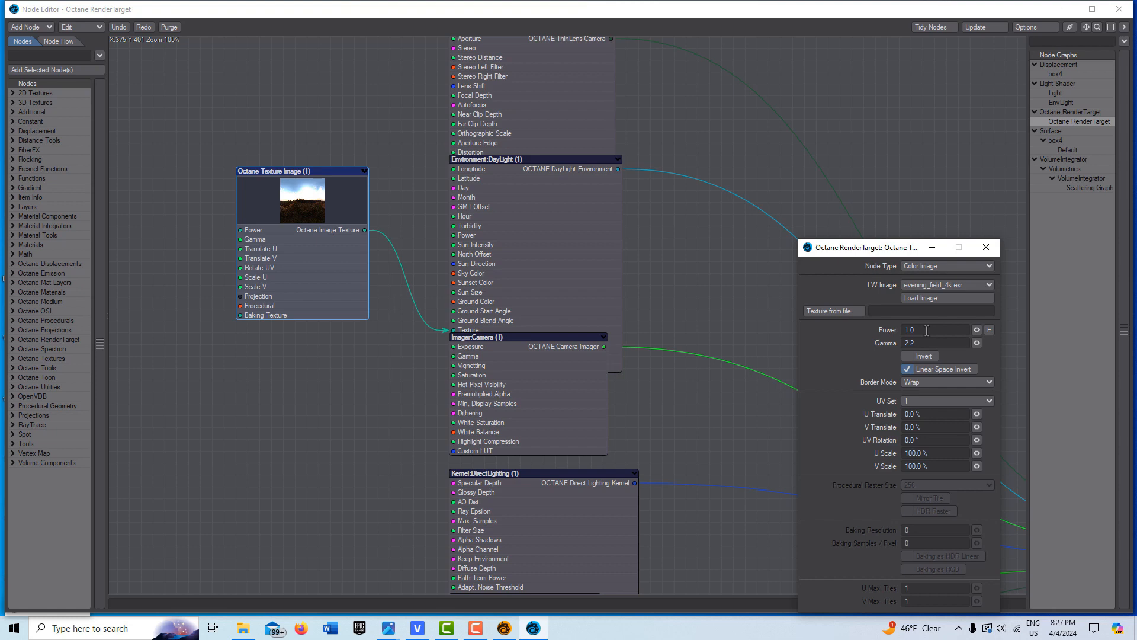
pyautogui.moveTo(926, 330); pyautogui.dragTo(829, 331)
pyautogui.write('.3')
pyautogui.press('Tab')
pyautogui.write('1.0')
pyautogui.press('Tab')
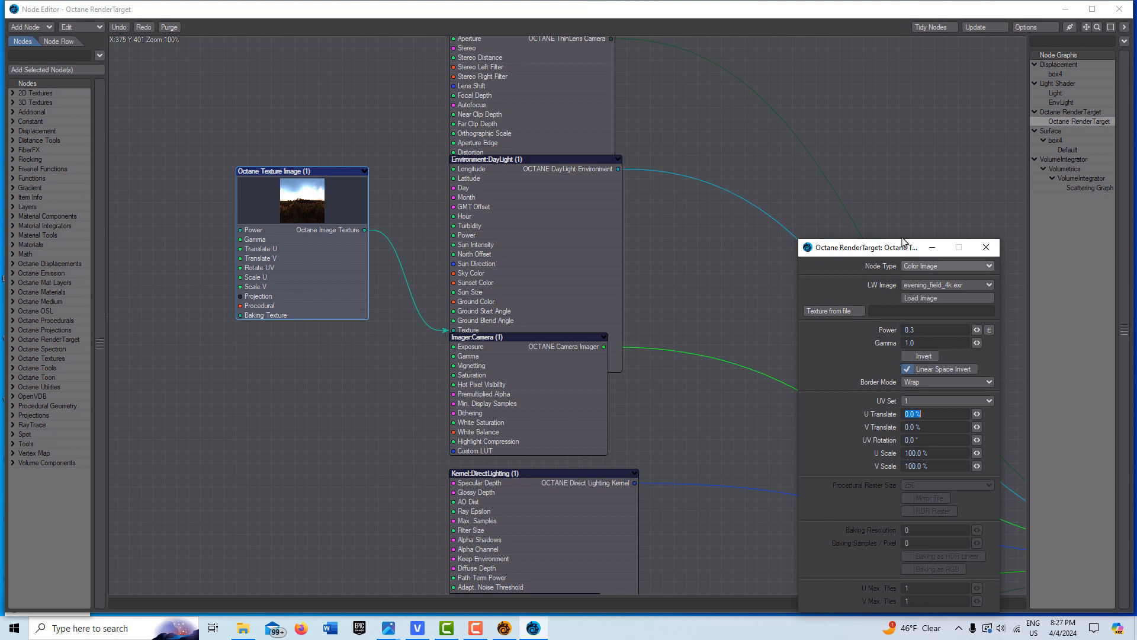
pyautogui.click(933, 248)
pyautogui.scroll(-3, 935, 243)
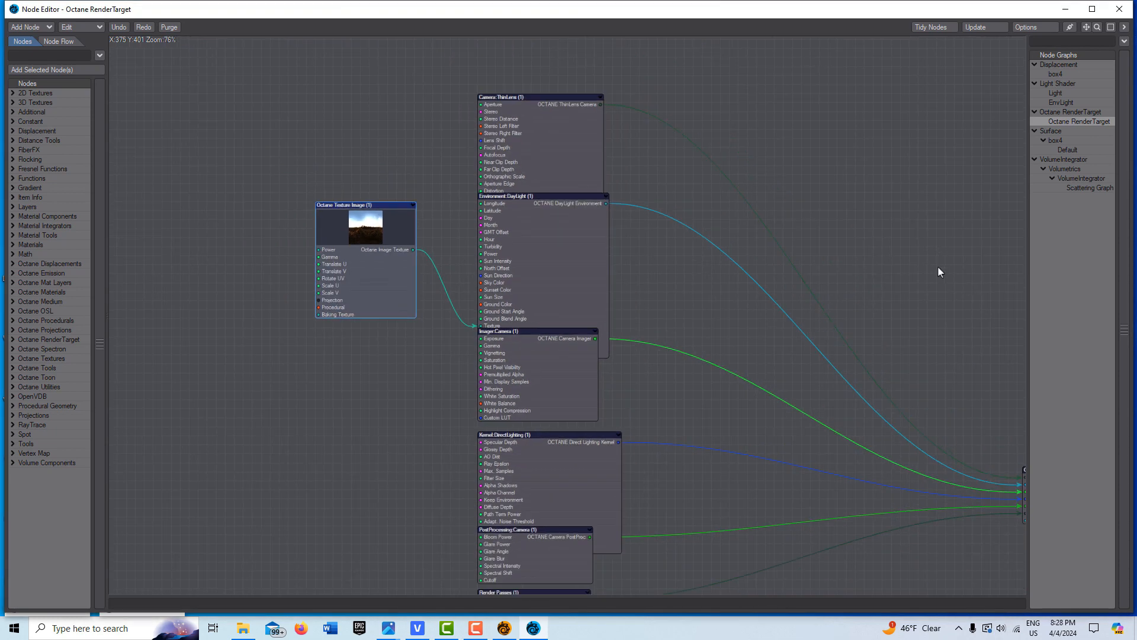
pyautogui.scroll(-2, 936, 271)
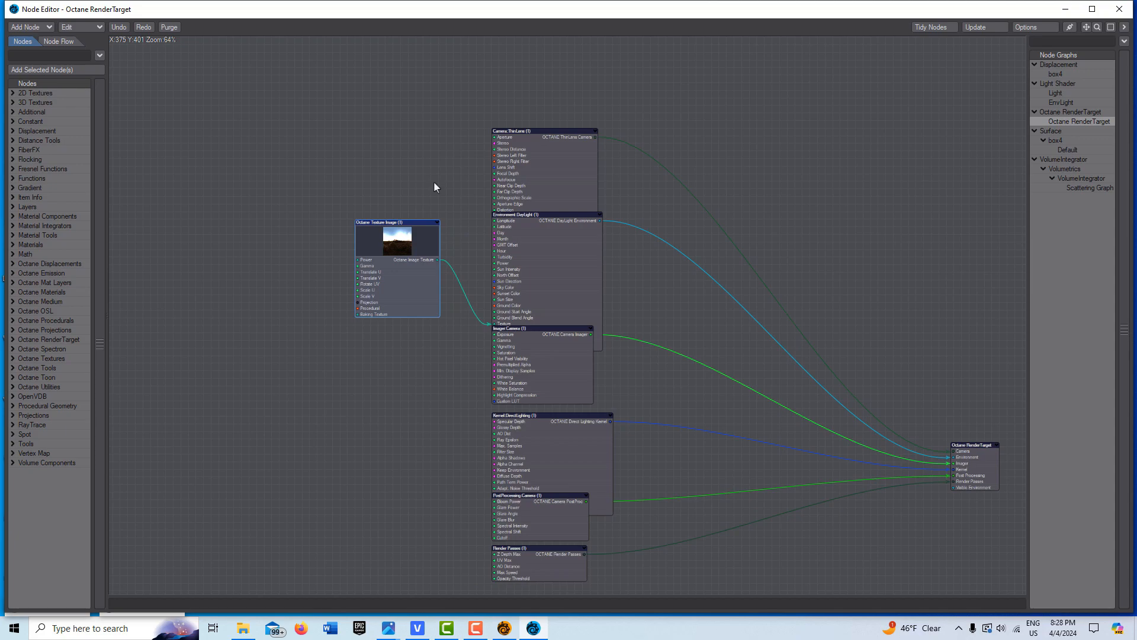
pyautogui.click(1119, 12)
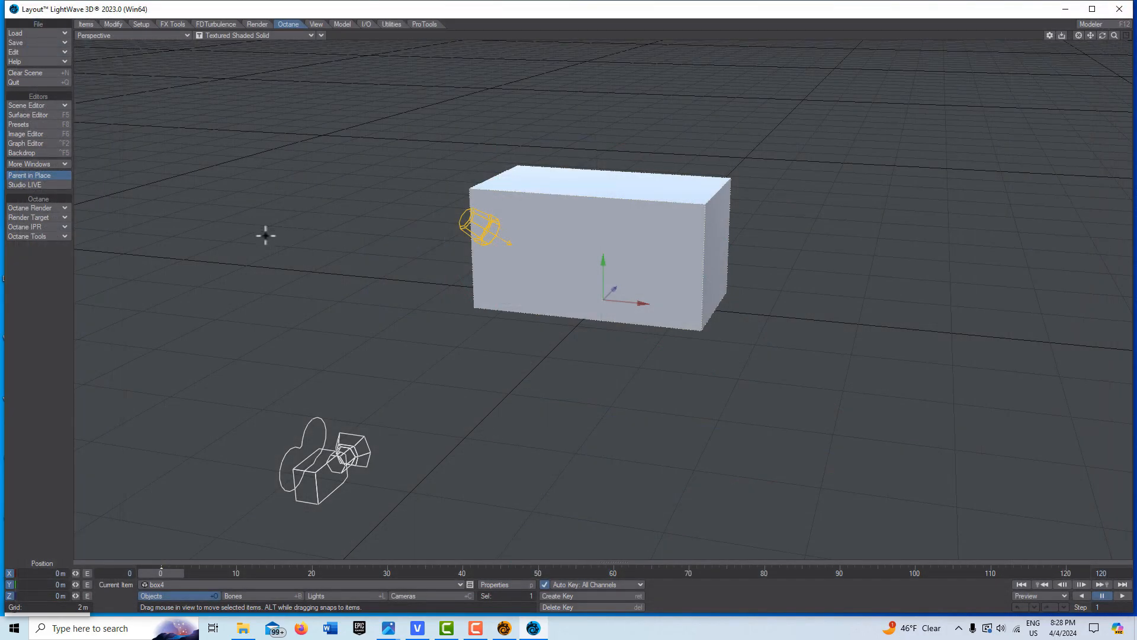
# Open the Surface Editor and change the box's Default surface material to Octane Universal Material
pyautogui.click(24, 116)
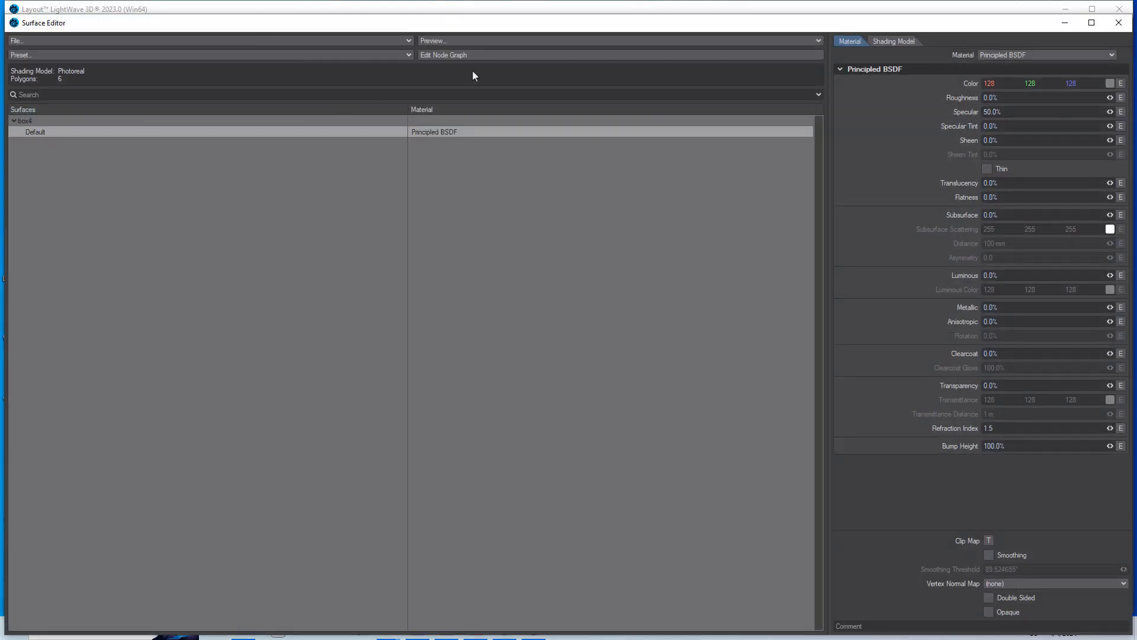
pyautogui.click(1111, 55)
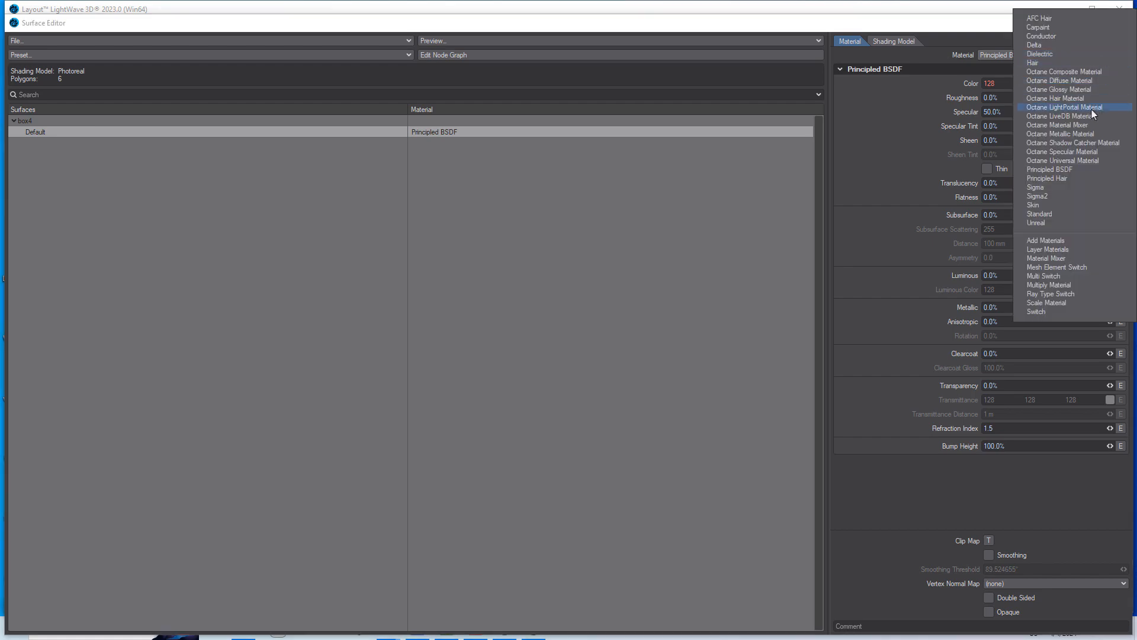
pyautogui.click(1074, 162)
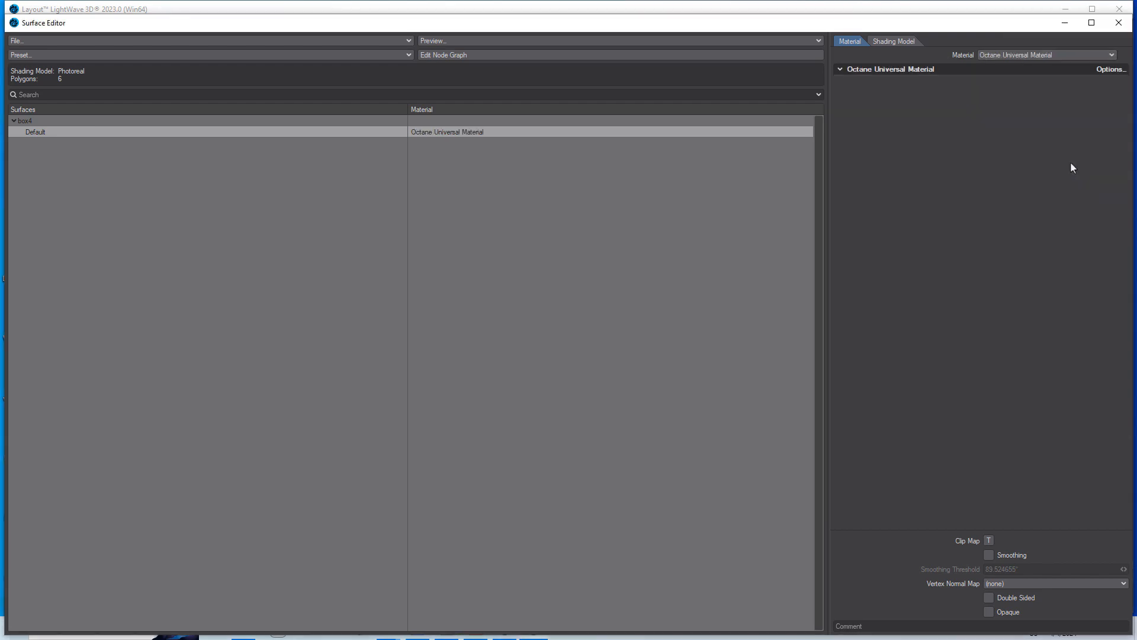
# Open the Default surface's node graph and move the Octane Universal Material node closer to the Surface node
pyautogui.click(495, 55)
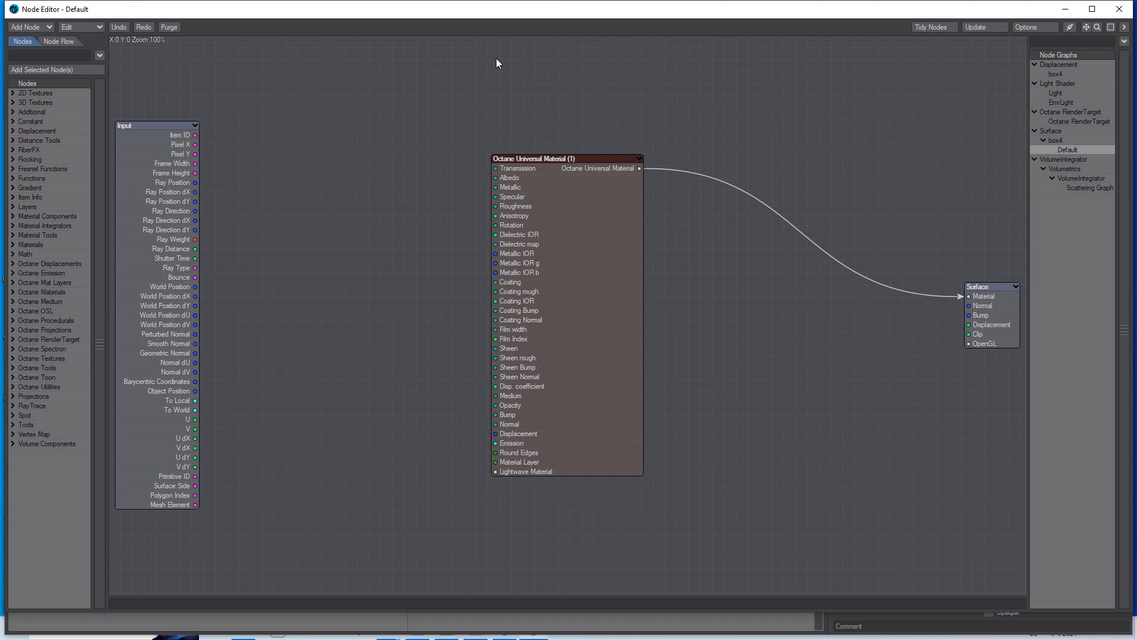
pyautogui.moveTo(834, 315); pyautogui.dragTo(831, 318)
pyautogui.click(593, 292)
pyautogui.press('Delete')
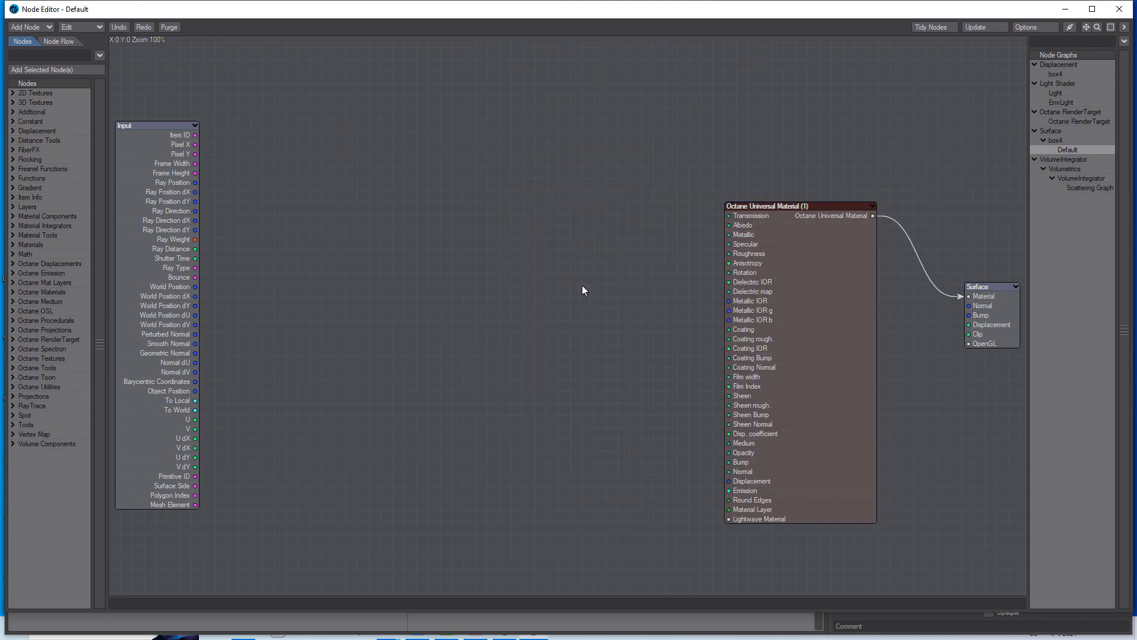
# Add an Octane Texture Image node to the surface graph and duplicate it to have four of them
pyautogui.click(12, 359)
pyautogui.click(68, 397)
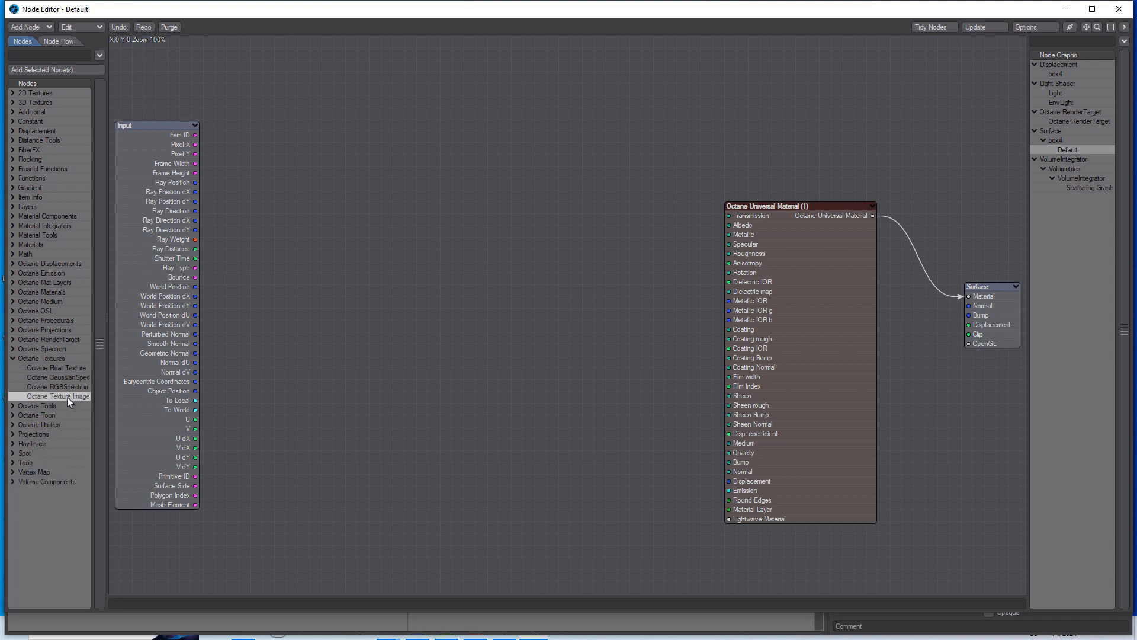
pyautogui.doubleClick(69, 396)
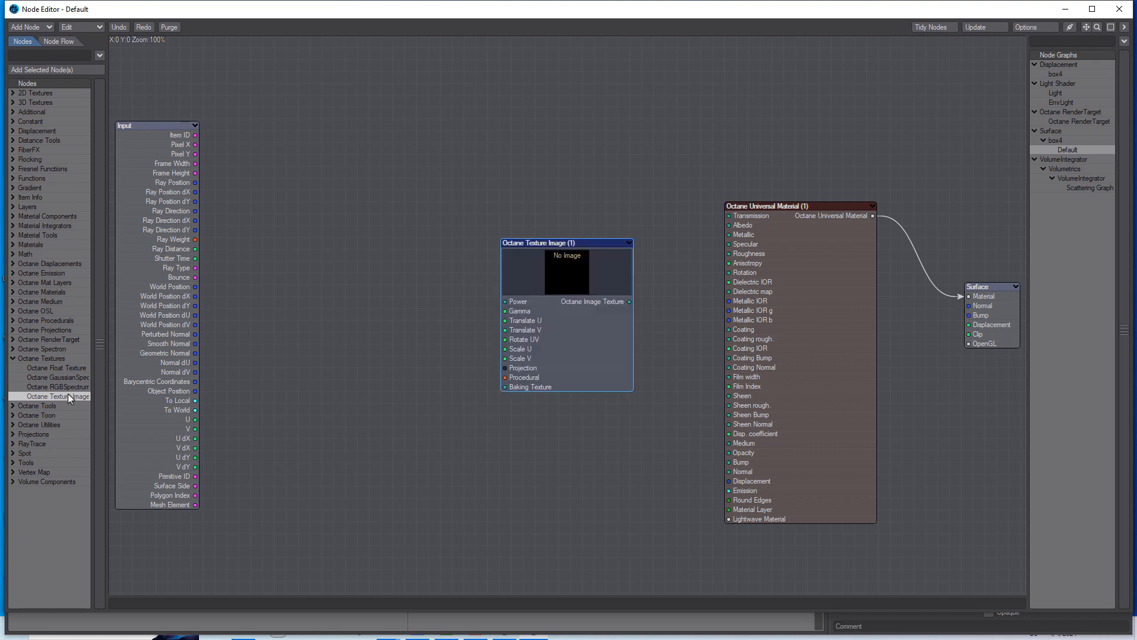
pyautogui.moveTo(586, 328); pyautogui.dragTo(513, 208)
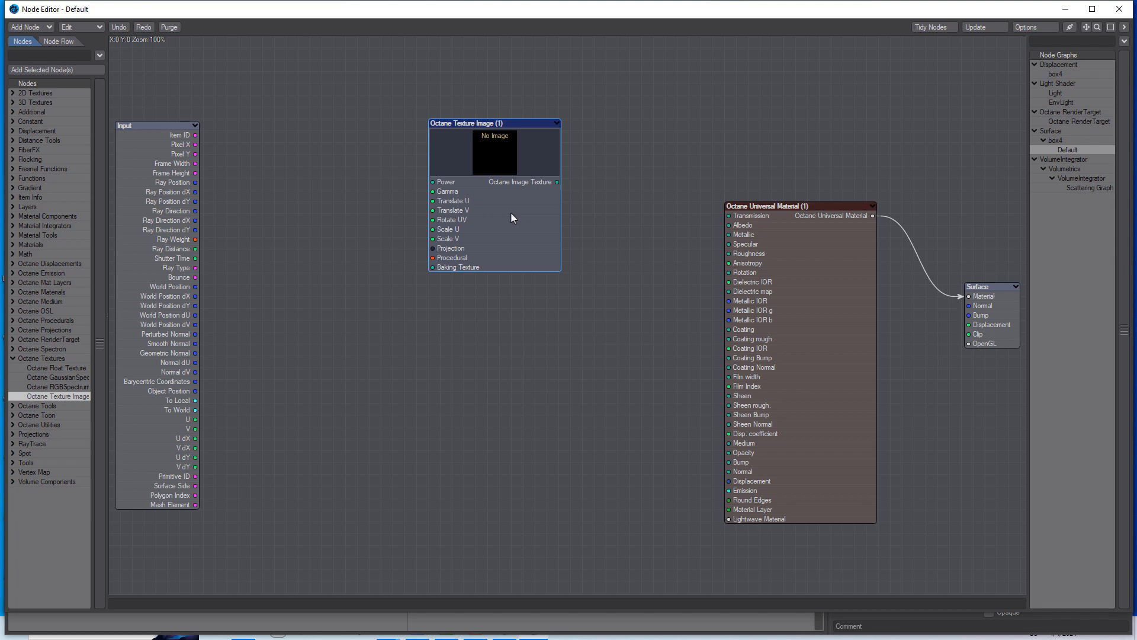
pyautogui.click(515, 365)
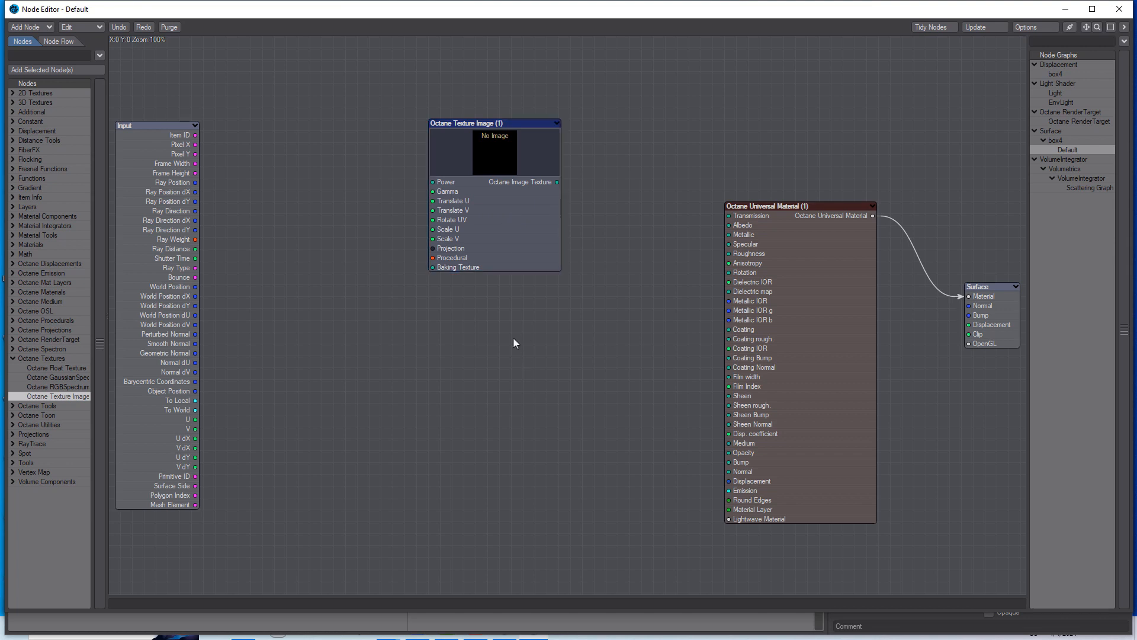
pyautogui.hotkey('ctrl', 'v')
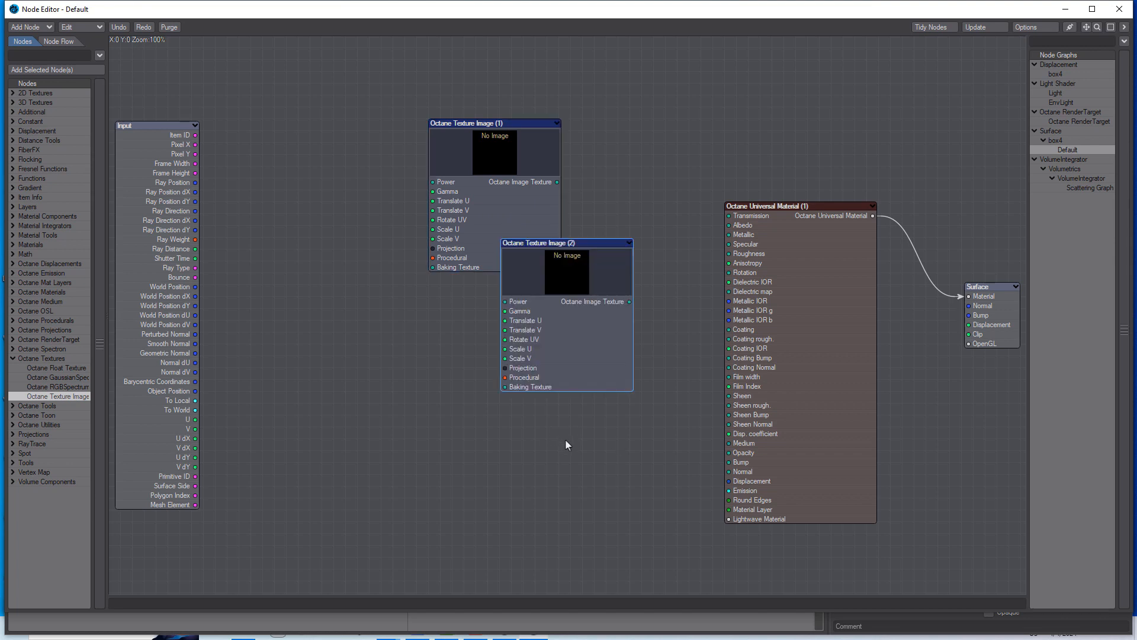
pyautogui.moveTo(575, 387); pyautogui.dragTo(578, 610)
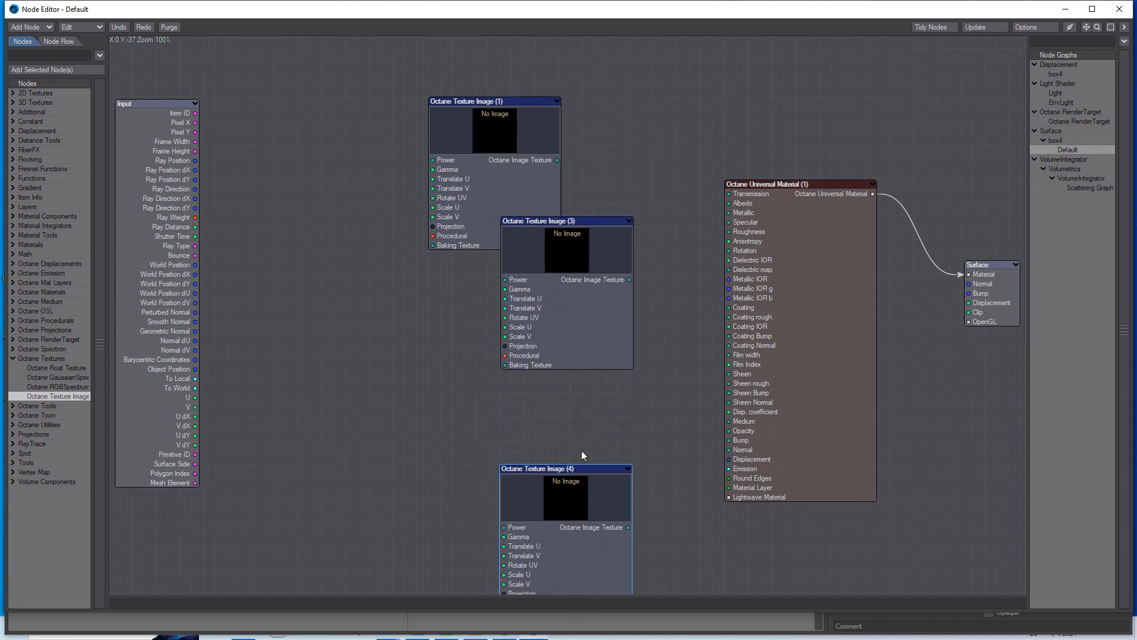
# Arrange the four texture image nodes in a vertical column between the Input and Octane Universal Material nodes
pyautogui.moveTo(566, 343); pyautogui.dragTo(570, 429)
pyautogui.moveTo(539, 132); pyautogui.dragTo(587, 72)
pyautogui.moveTo(585, 390)
pyautogui.mouseDown()
pyautogui.moveTo(585, 414)
pyautogui.moveTo(585, 403)
pyautogui.mouseUp()
pyautogui.moveTo(532, 240); pyautogui.dragTo(517, 223)
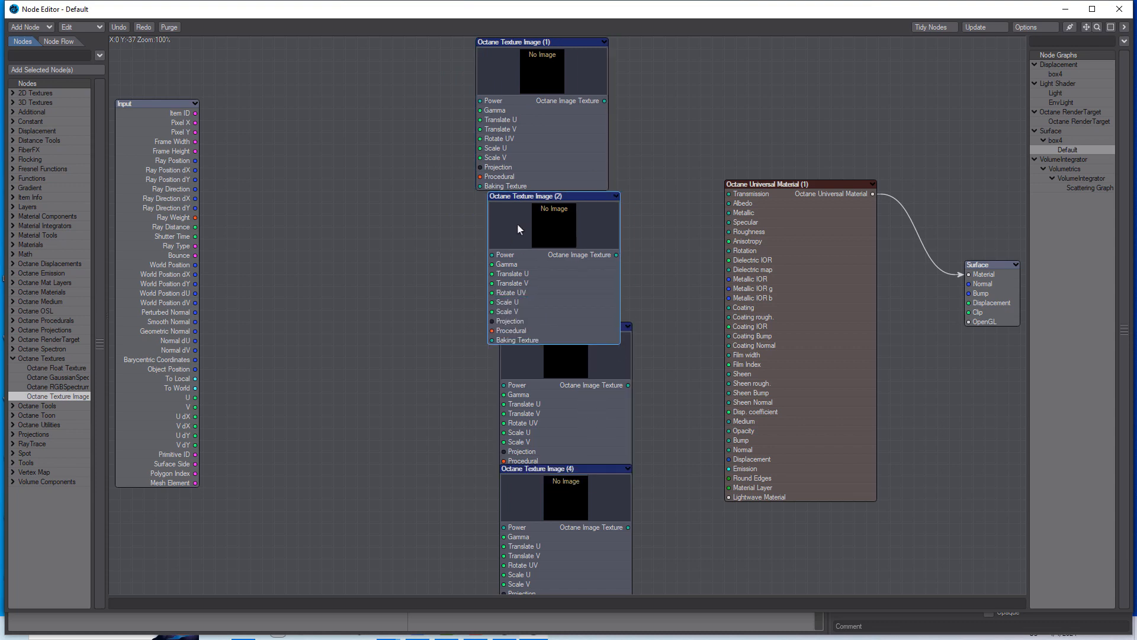
pyautogui.moveTo(547, 444); pyautogui.dragTo(523, 409)
pyautogui.moveTo(567, 527); pyautogui.dragTo(543, 468)
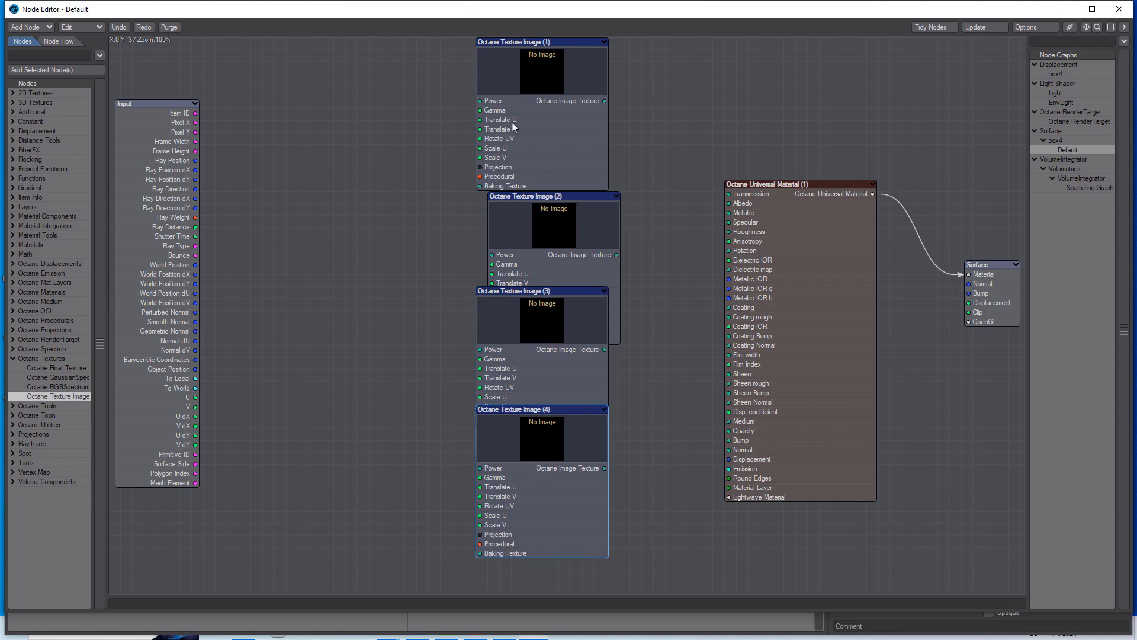
pyautogui.moveTo(538, 104); pyautogui.dragTo(550, 115)
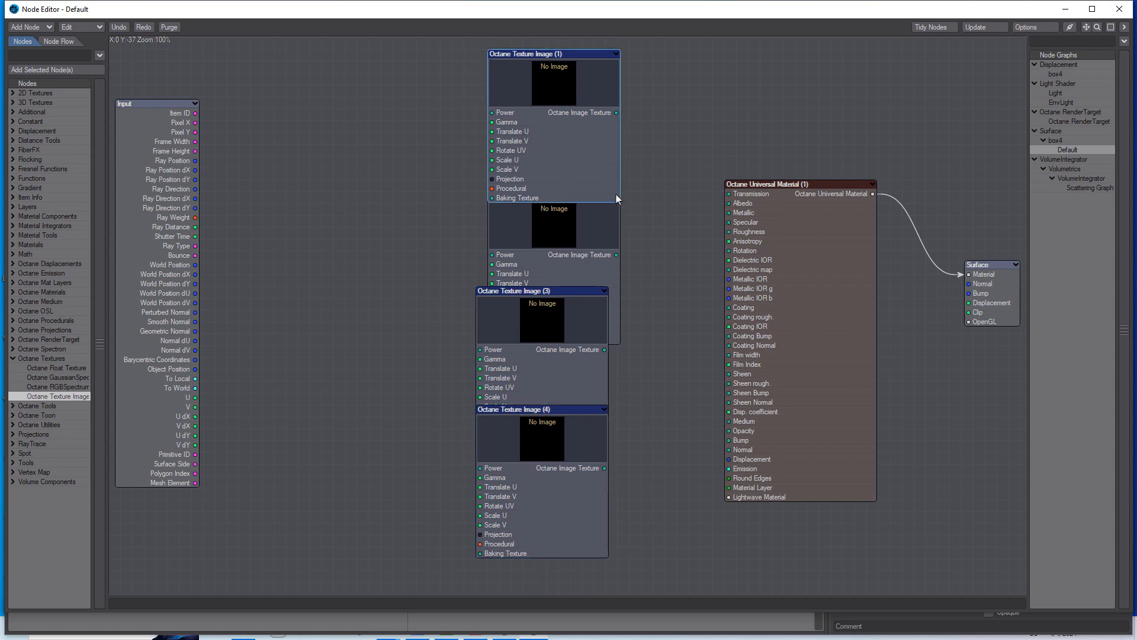
# Load brick_wall_08_diff_4k.jpg from the brick_wall_08_4k.blend textures folder into the first texture image node
pyautogui.doubleClick(550, 103)
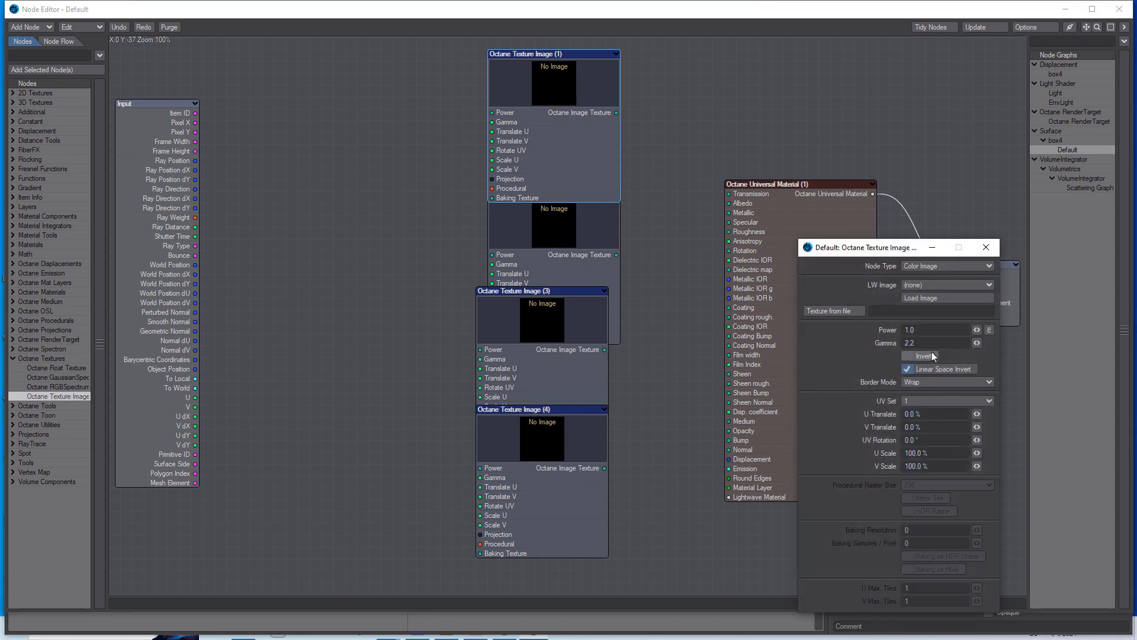
pyautogui.click(947, 297)
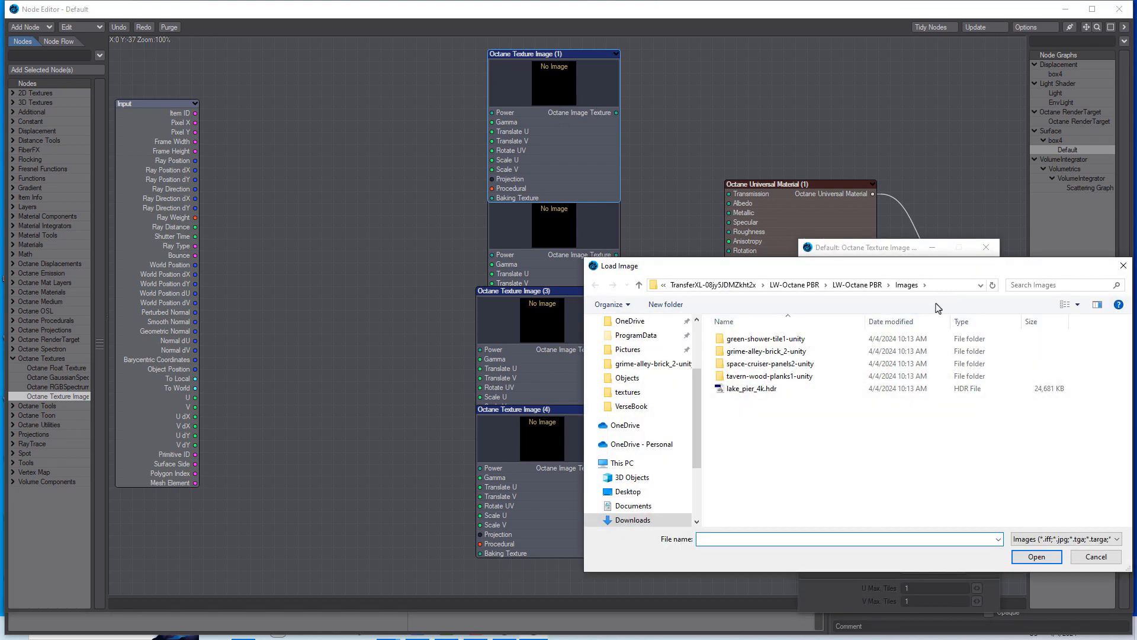
pyautogui.doubleClick(742, 360)
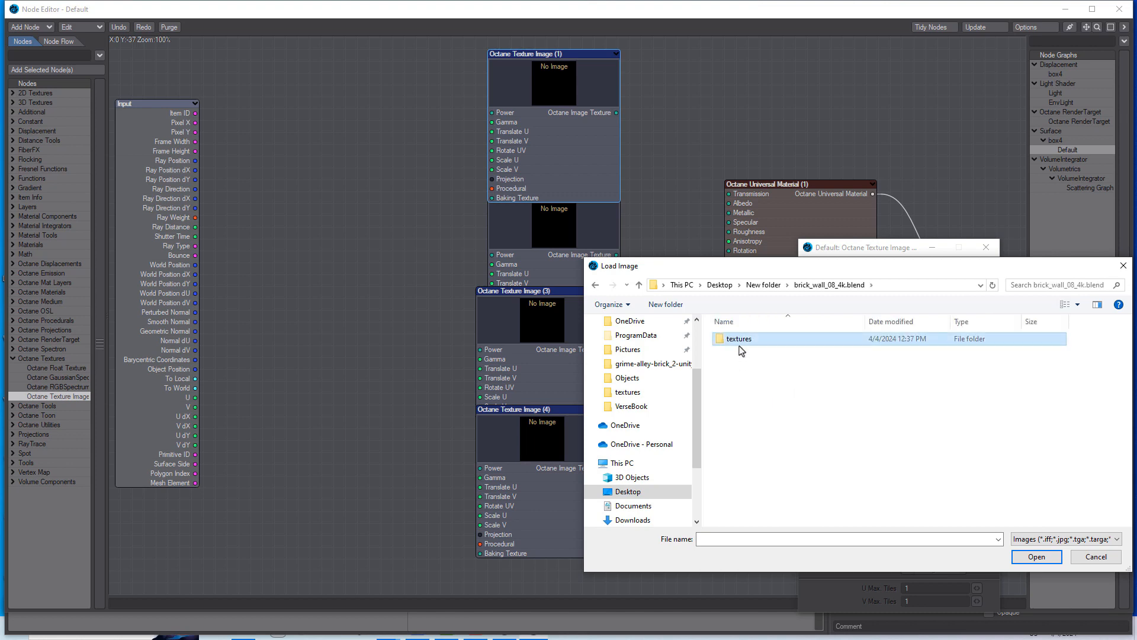
pyautogui.doubleClick(743, 342)
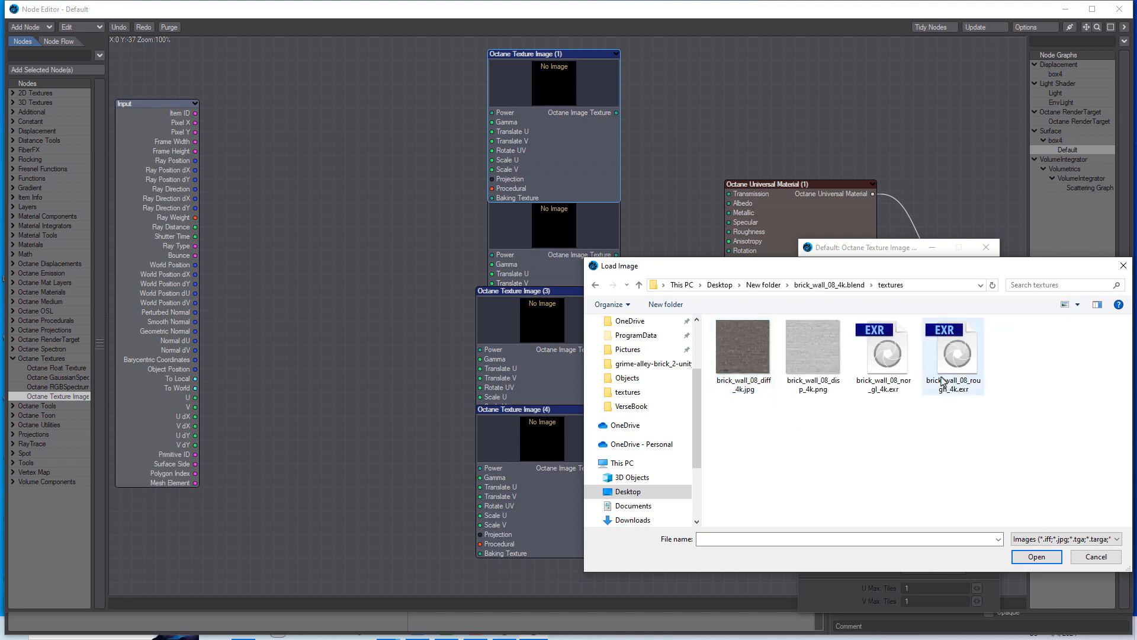
pyautogui.click(741, 363)
pyautogui.click(1035, 557)
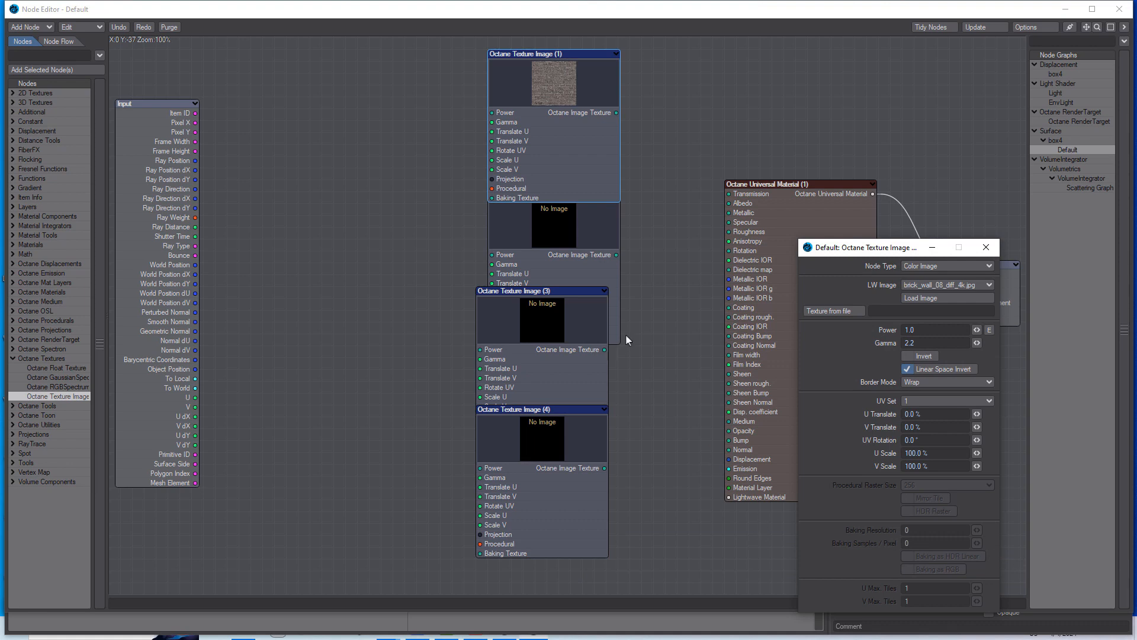
# Load the brick roughness map into the second texture image node and brick_wall_08_nor_gl_4k.exr into the third
pyautogui.click(574, 226)
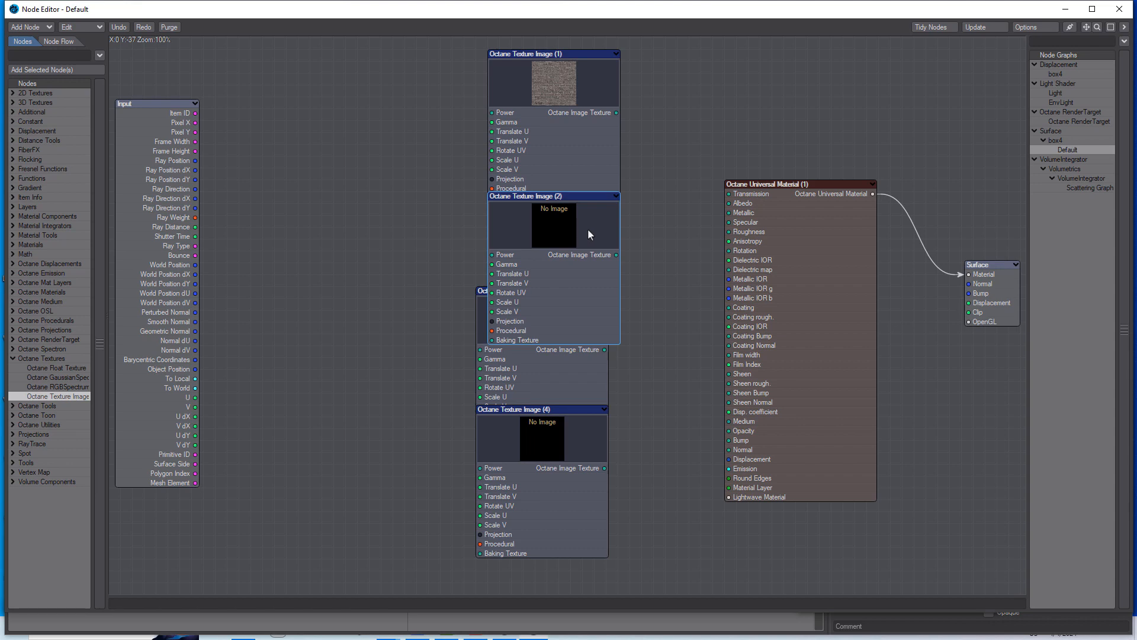
pyautogui.doubleClick(588, 230)
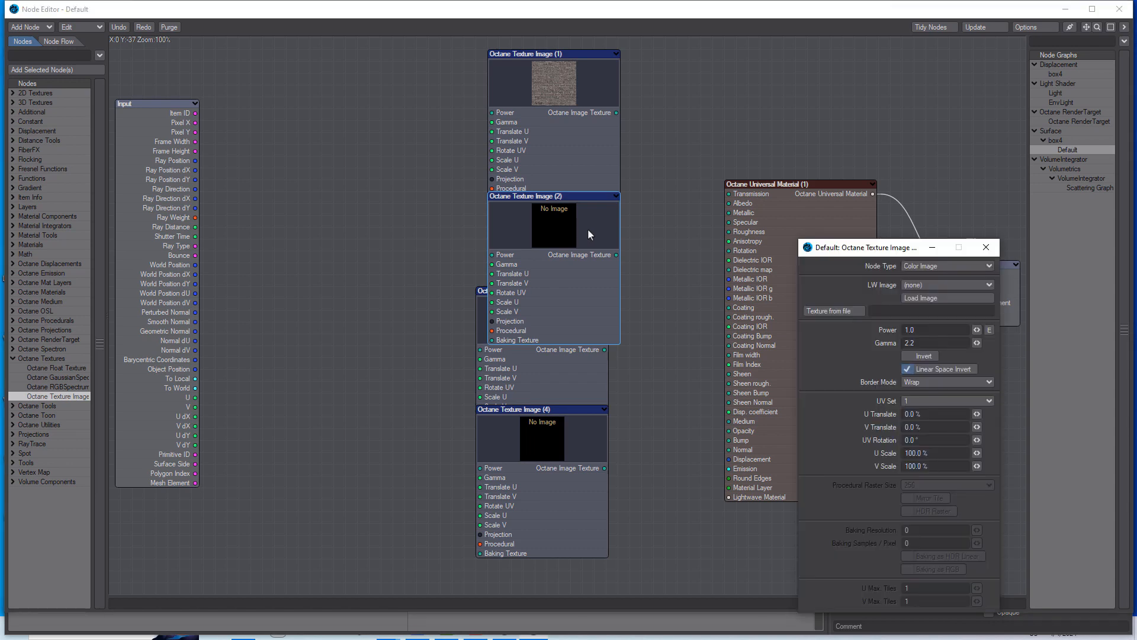
pyautogui.click(965, 301)
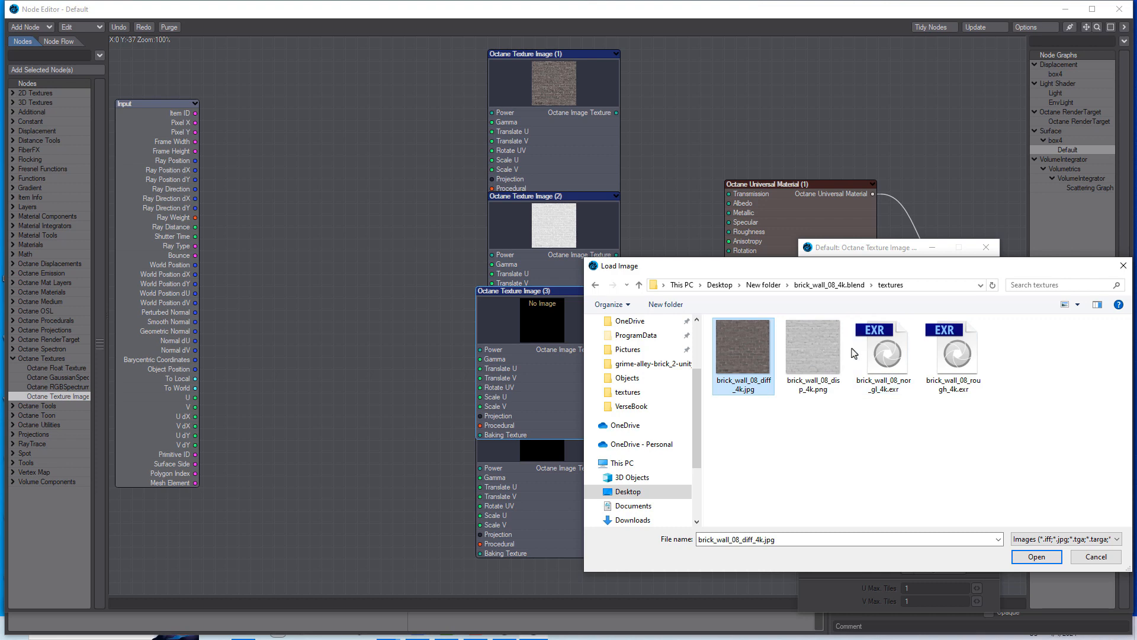
pyautogui.click(884, 354)
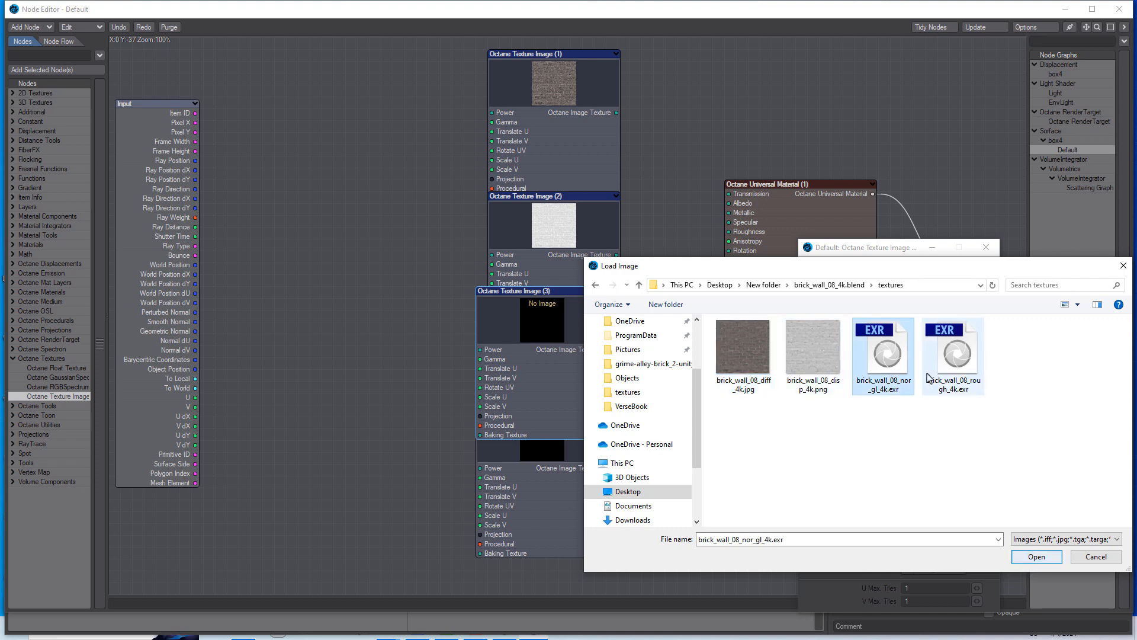
pyautogui.click(1045, 563)
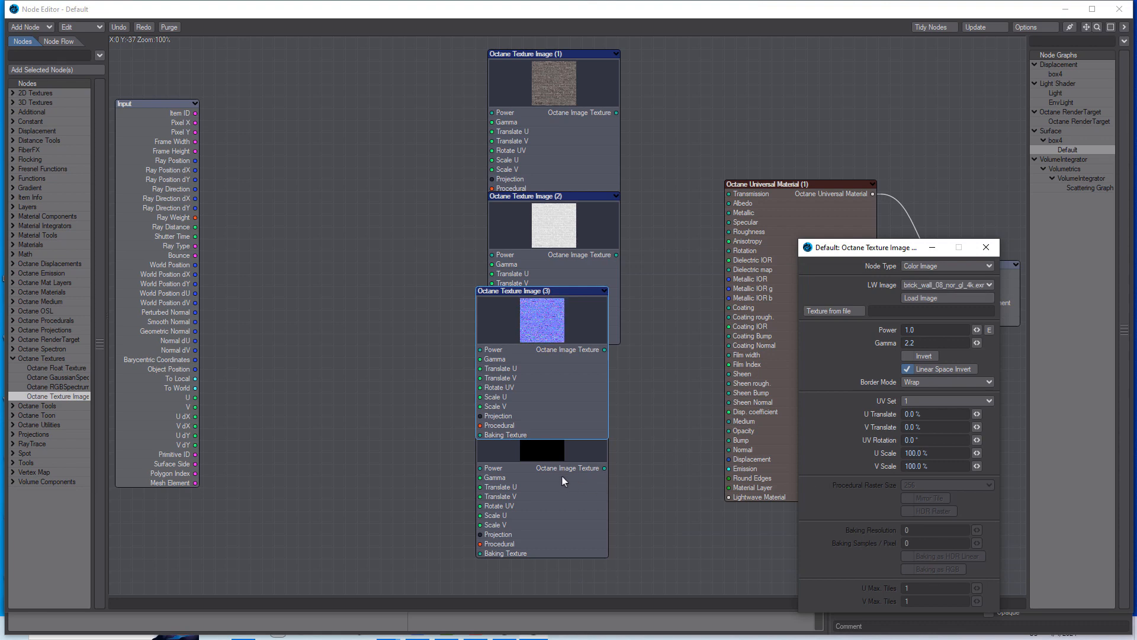
# Load brick_wall_08_disp_4k.png from the brick_wall_08_4k.blend textures folder into the fourth texture image node and close its properties
pyautogui.click(563, 470)
pyautogui.doubleClick(563, 470)
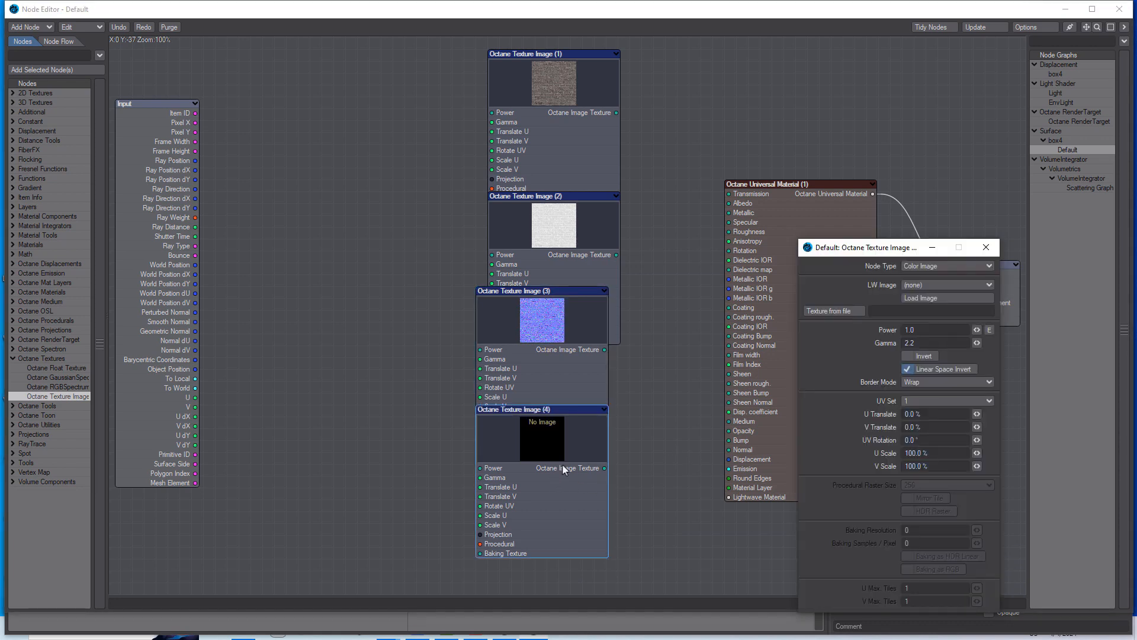
pyautogui.click(933, 299)
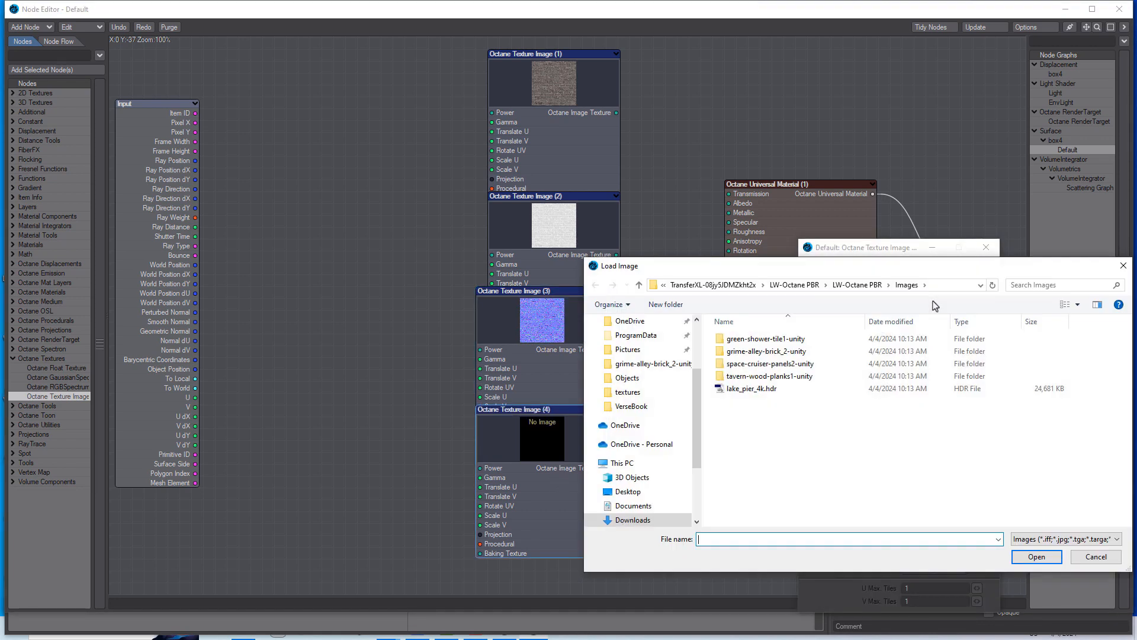
pyautogui.click(628, 492)
pyautogui.rightClick(738, 370)
pyautogui.click(777, 410)
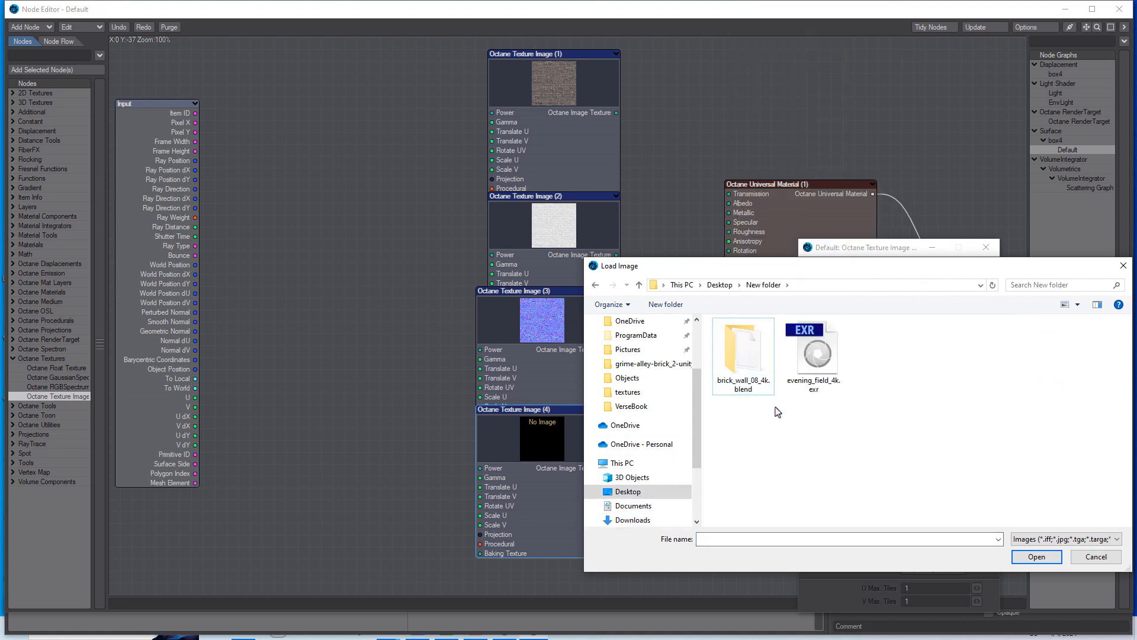
pyautogui.doubleClick(751, 356)
pyautogui.doubleClick(737, 346)
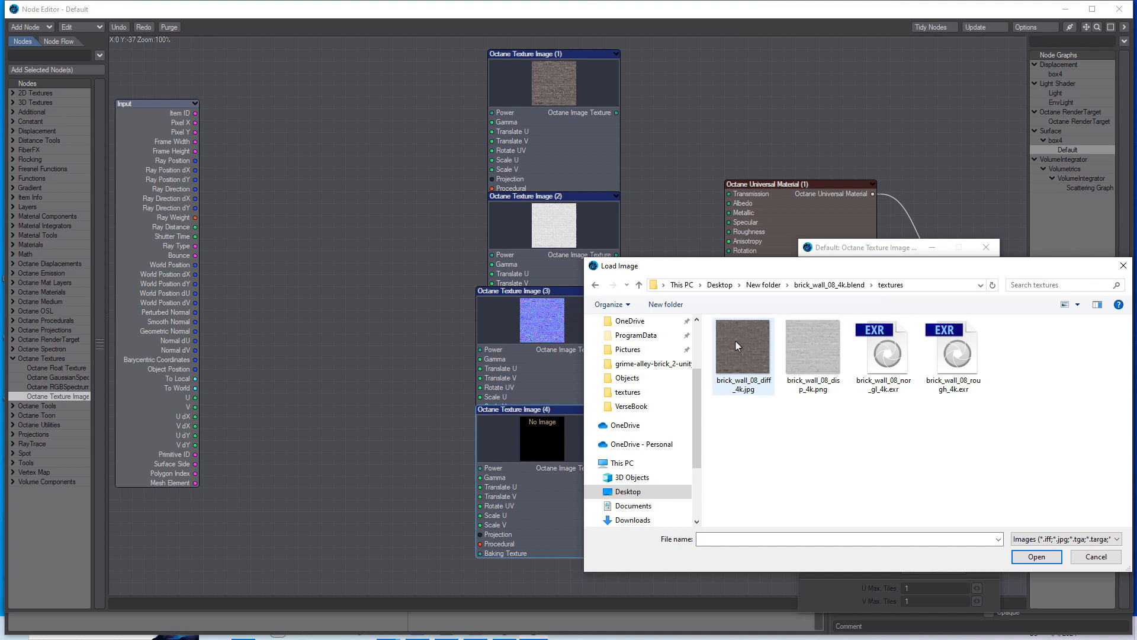
pyautogui.click(810, 361)
pyautogui.click(1034, 557)
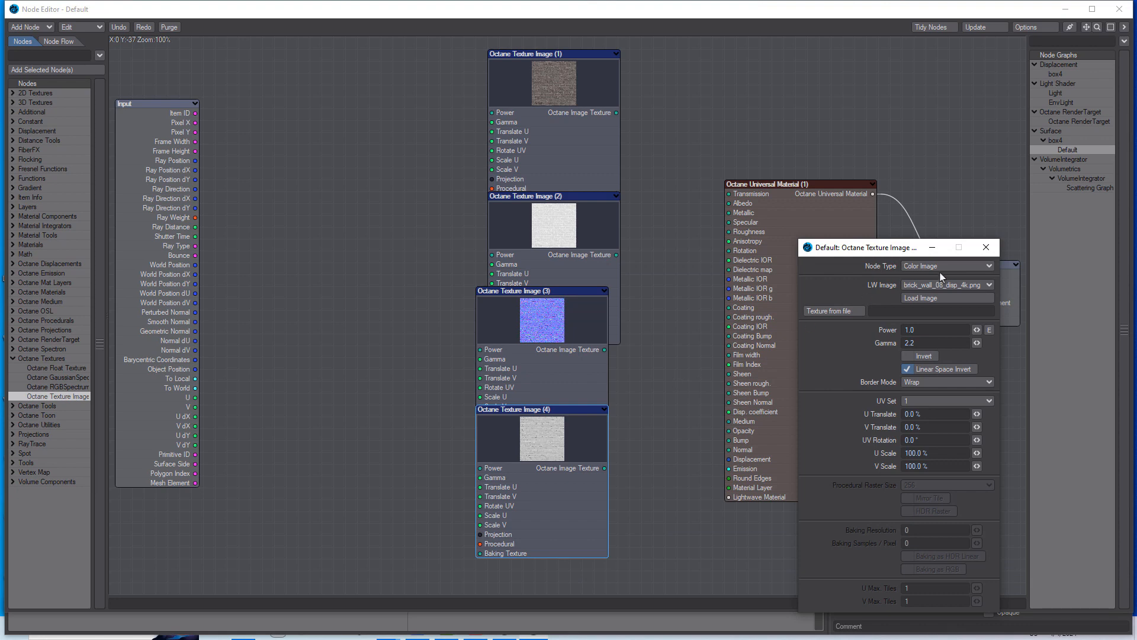
pyautogui.click(986, 247)
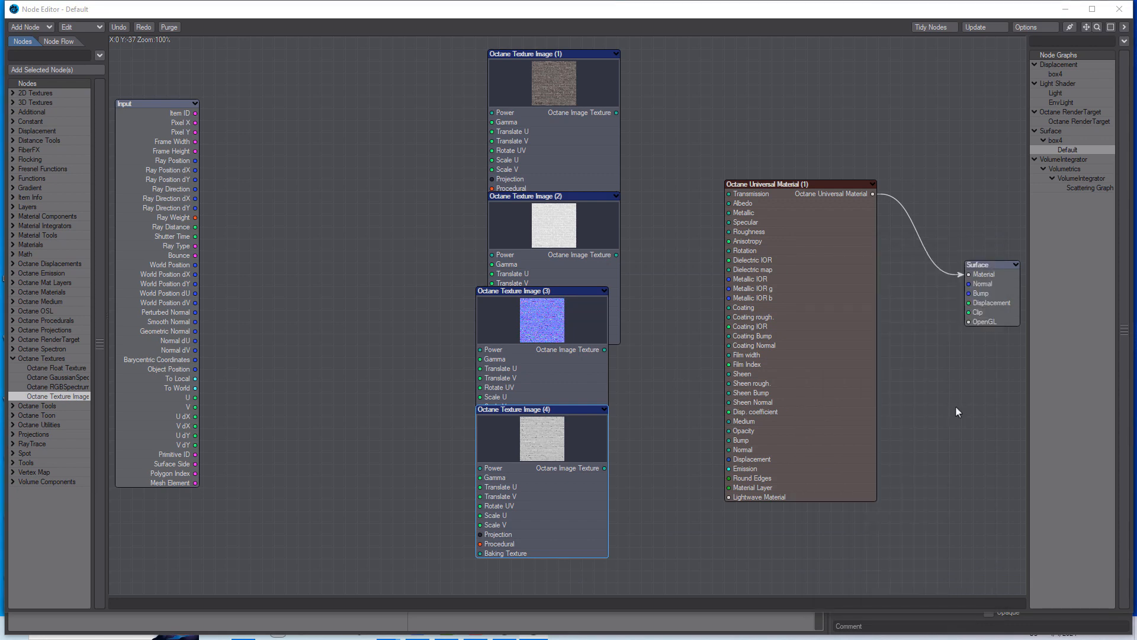
# Set the Octane Universal Material's specular value to 0%
pyautogui.click(823, 313)
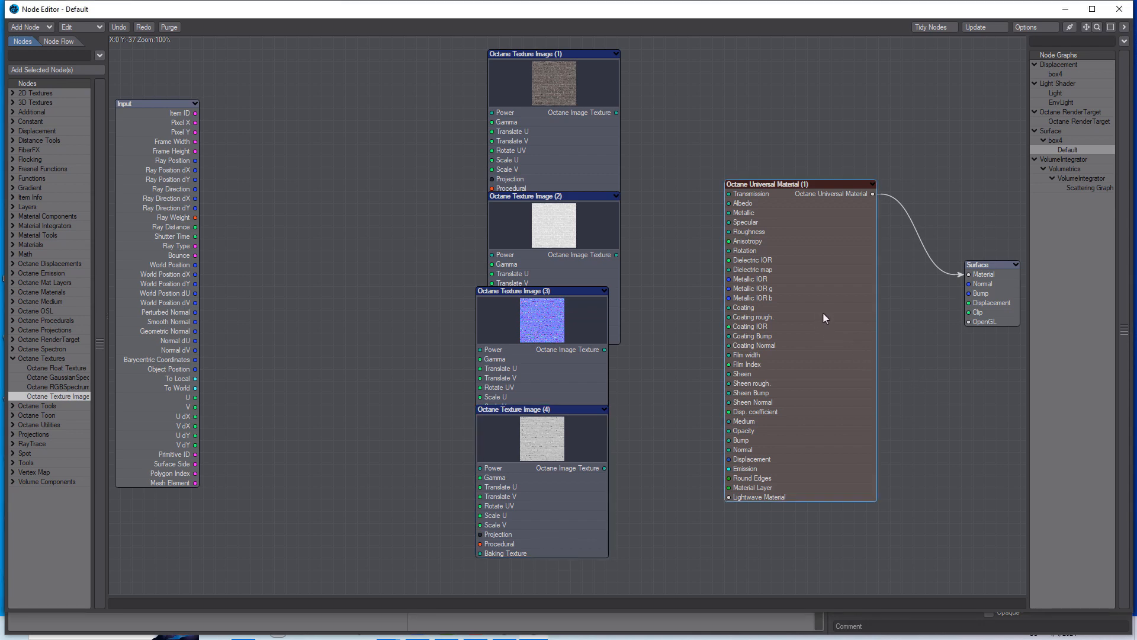
pyautogui.doubleClick(823, 313)
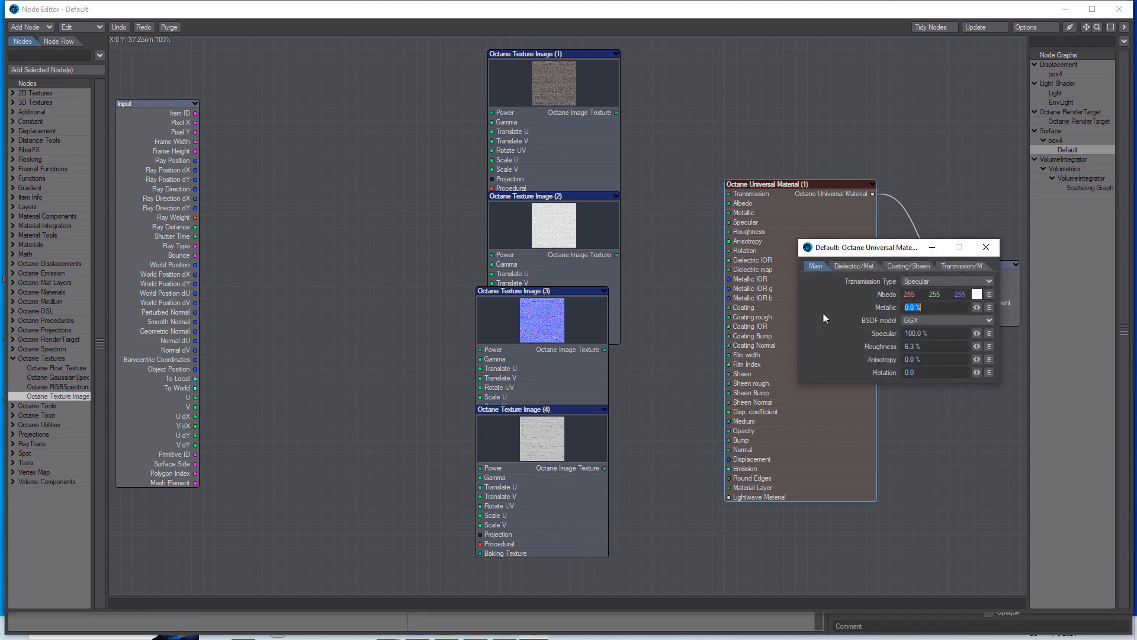
pyautogui.click(931, 333)
pyautogui.doubleClick(928, 334)
pyautogui.write('0')
pyautogui.press('Tab')
pyautogui.click(937, 248)
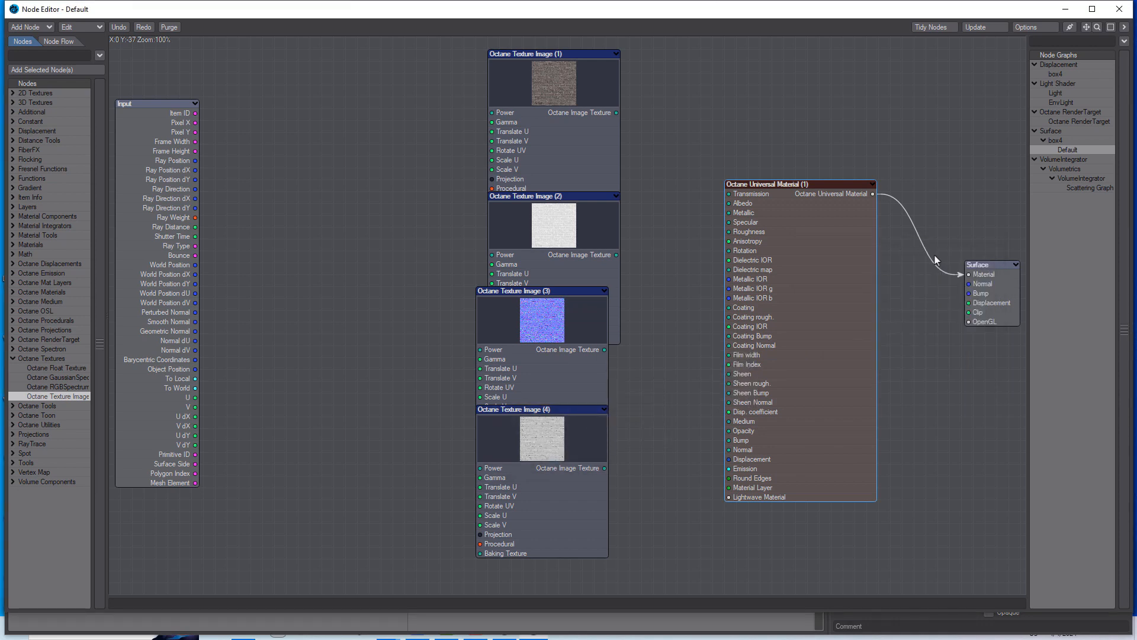
# Connect the diffuse, roughness and normal texture nodes to the material's Albedo, Roughness and Normal inputs respectively
pyautogui.click(570, 153)
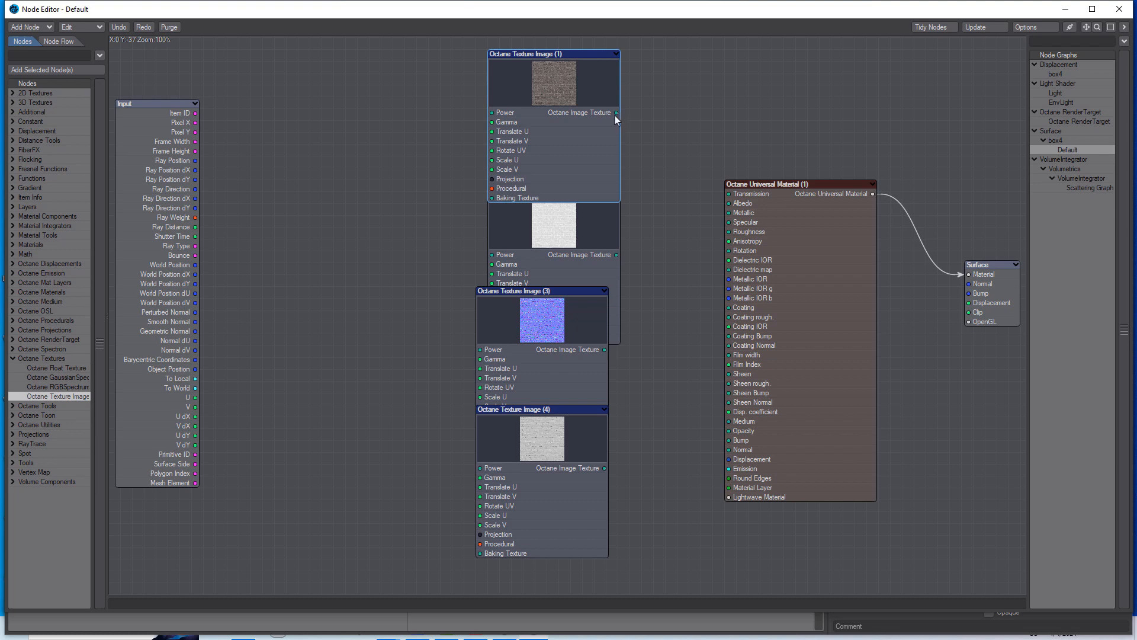
pyautogui.moveTo(616, 113); pyautogui.dragTo(724, 206)
pyautogui.click(585, 267)
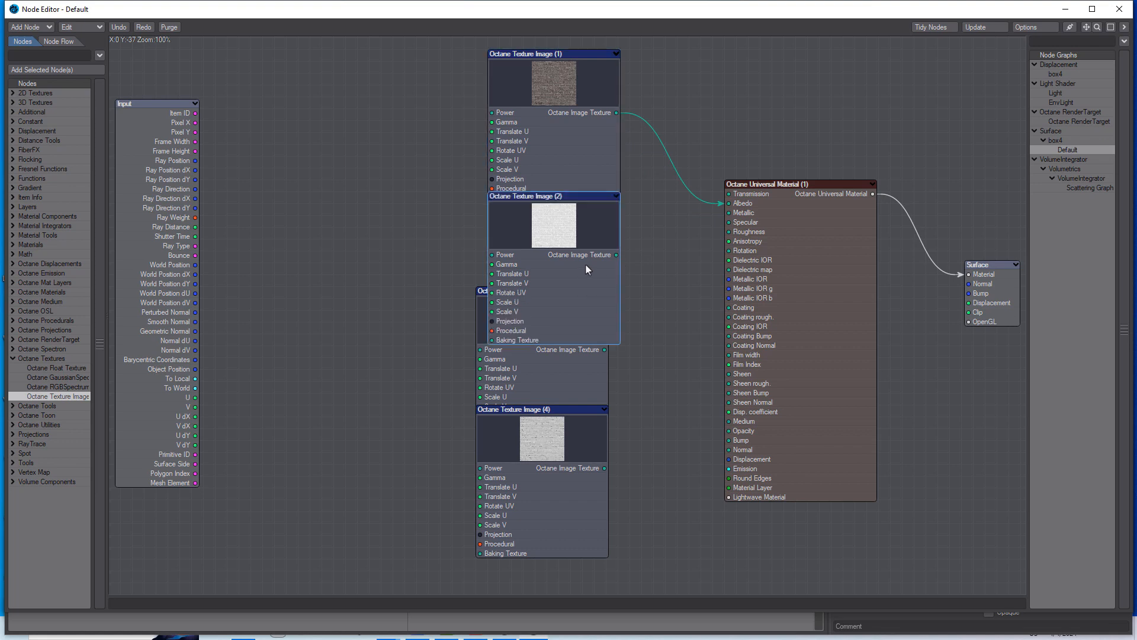
pyautogui.moveTo(616, 256); pyautogui.dragTo(635, 263)
pyautogui.moveTo(702, 246); pyautogui.dragTo(729, 231)
pyautogui.click(574, 371)
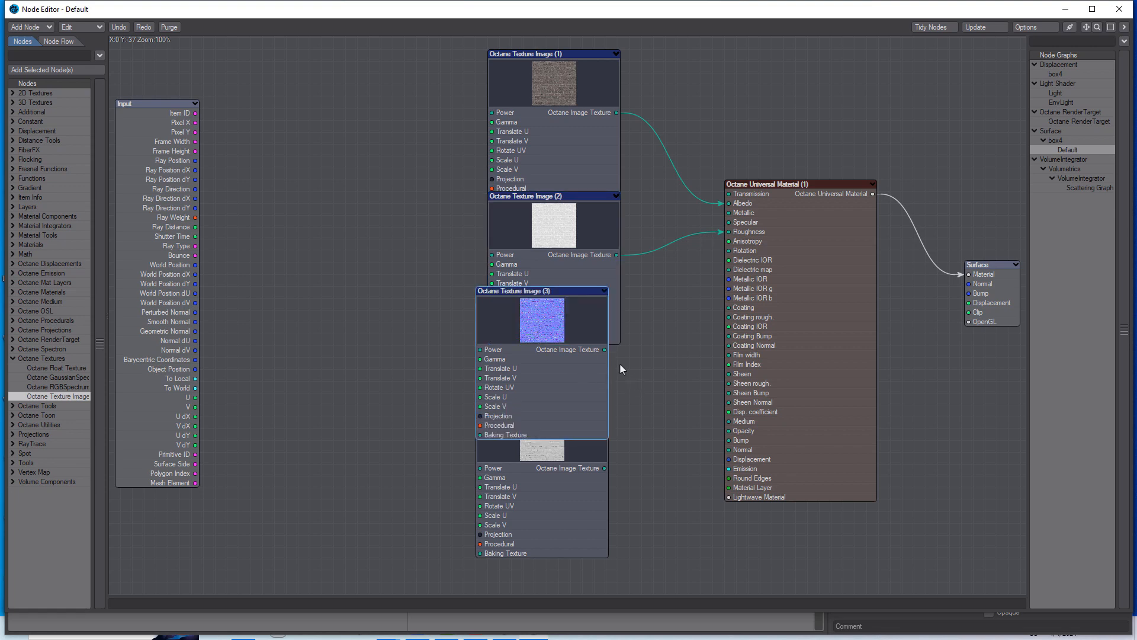
pyautogui.moveTo(604, 350); pyautogui.dragTo(728, 449)
# Add an Octane Displacement node and place it between the fourth texture image node and the material node
pyautogui.click(594, 500)
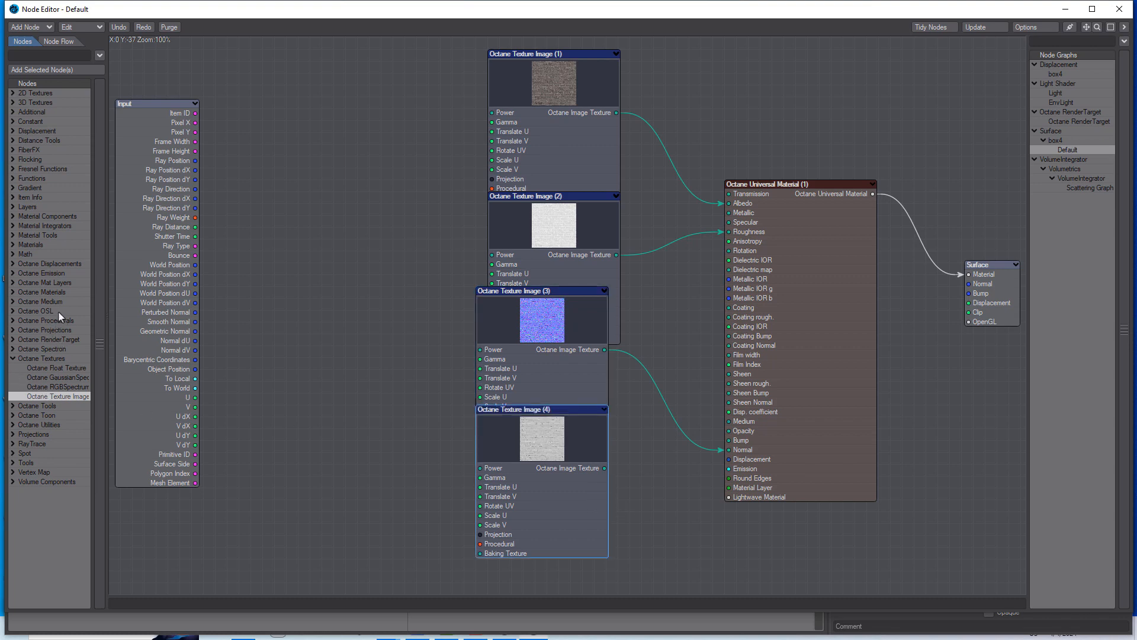
pyautogui.click(52, 264)
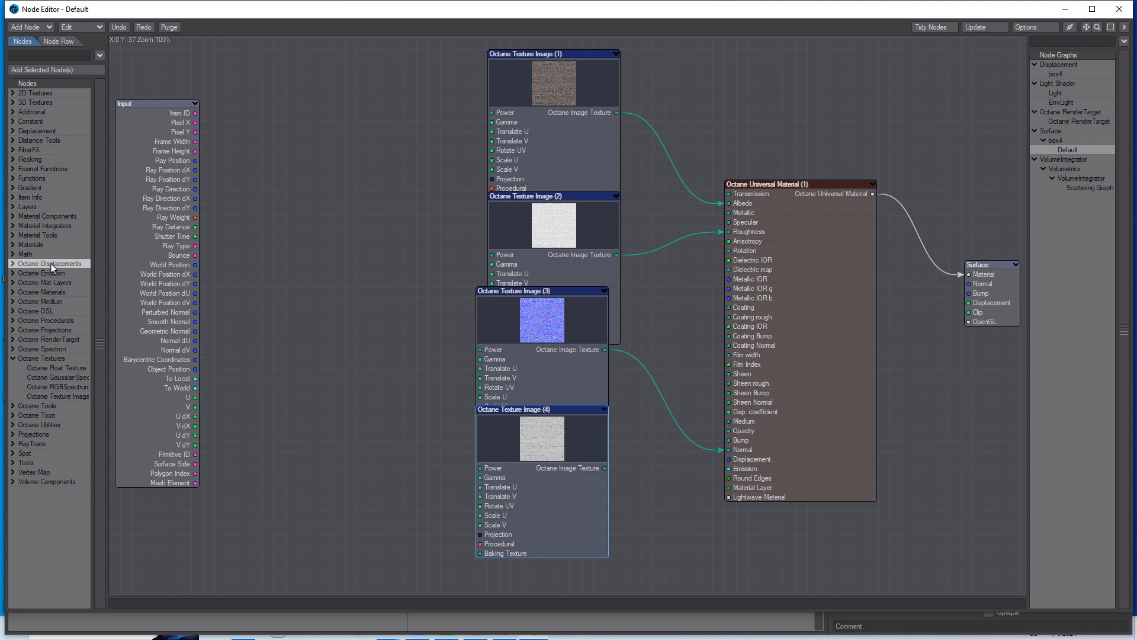
pyautogui.click(12, 263)
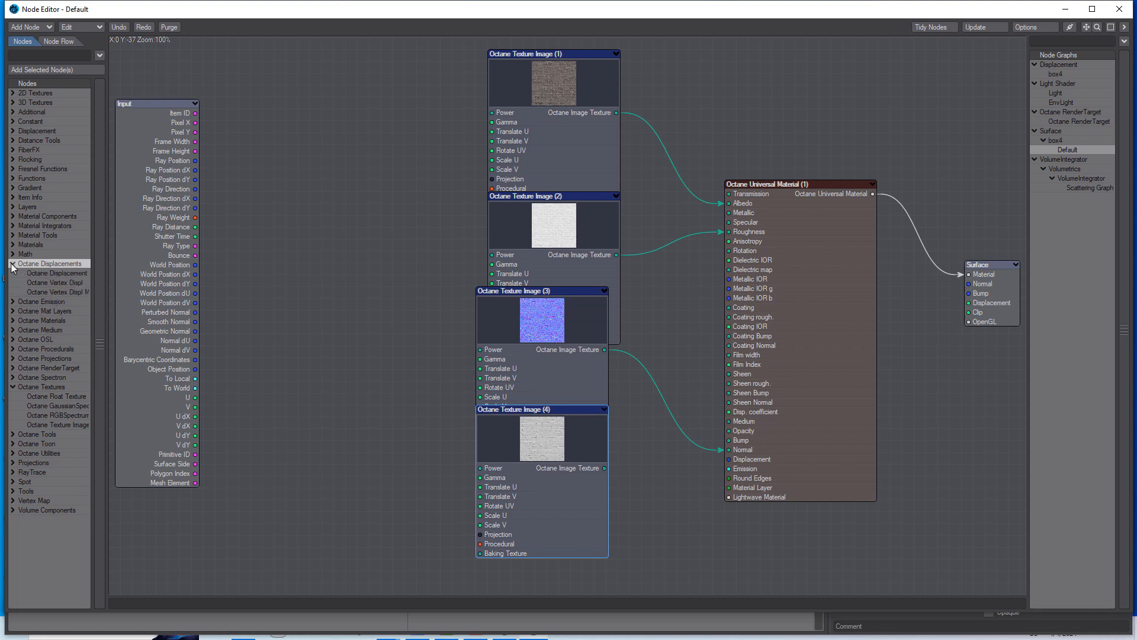
pyautogui.doubleClick(57, 274)
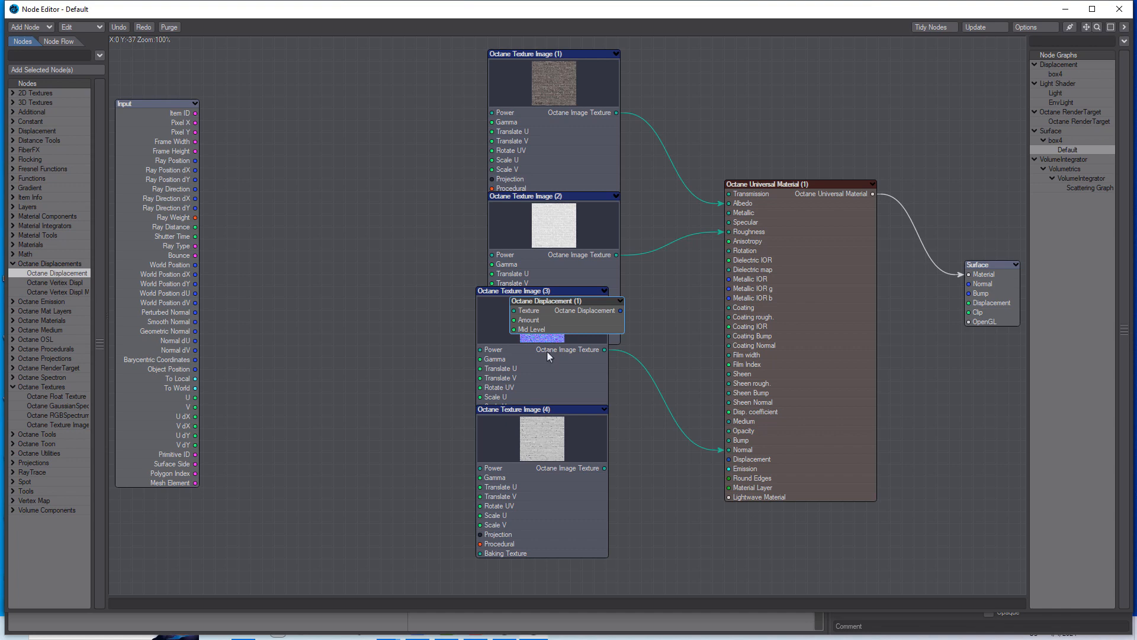
pyautogui.moveTo(582, 317); pyautogui.dragTo(665, 472)
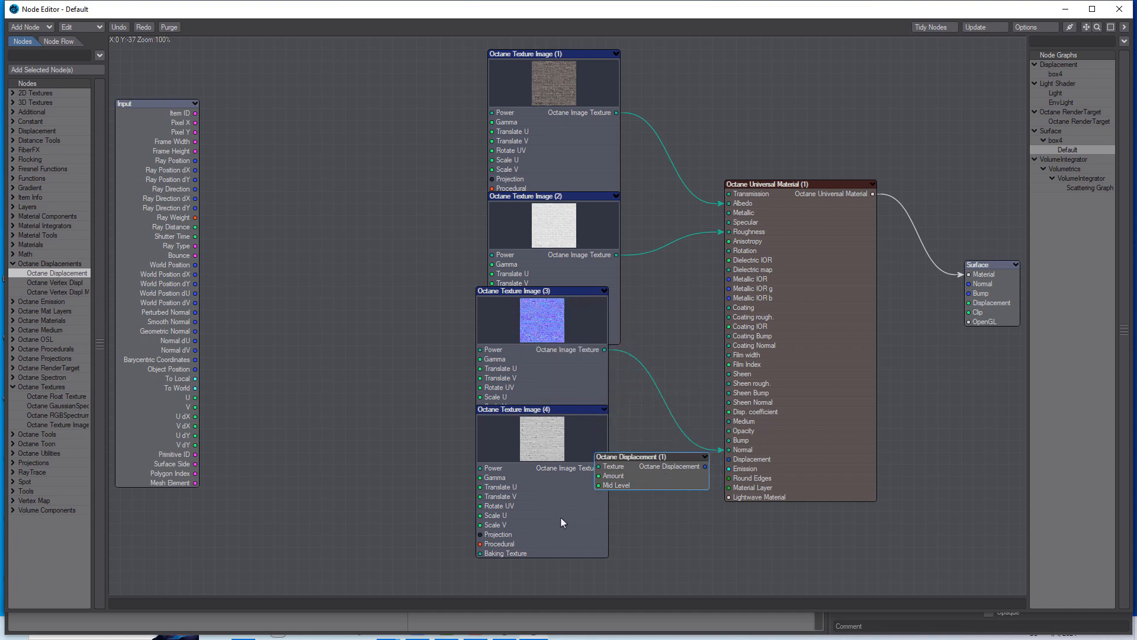
# Connect the fourth texture through the Octane Displacement node to the material's Displacement input, spacing the nodes apart
pyautogui.moveTo(561, 516); pyautogui.dragTo(443, 515)
pyautogui.moveTo(486, 468); pyautogui.dragTo(599, 489)
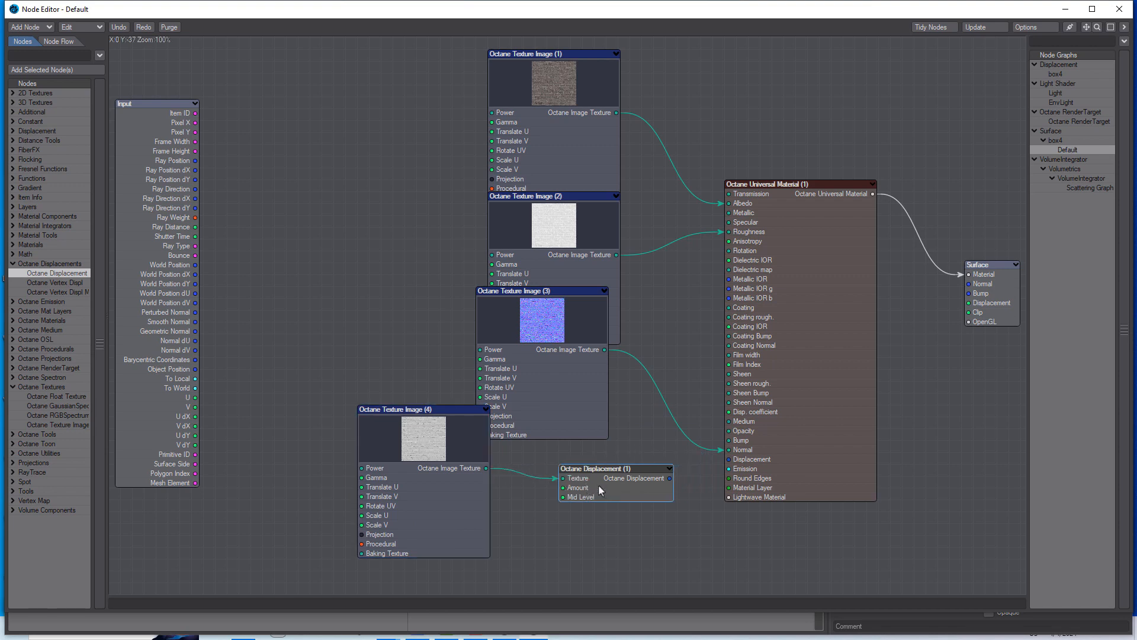
pyautogui.moveTo(669, 478); pyautogui.dragTo(729, 459)
# Set the diffuse texture image's gamma to 1.0 and its power to 0.3
pyautogui.doubleClick(563, 134)
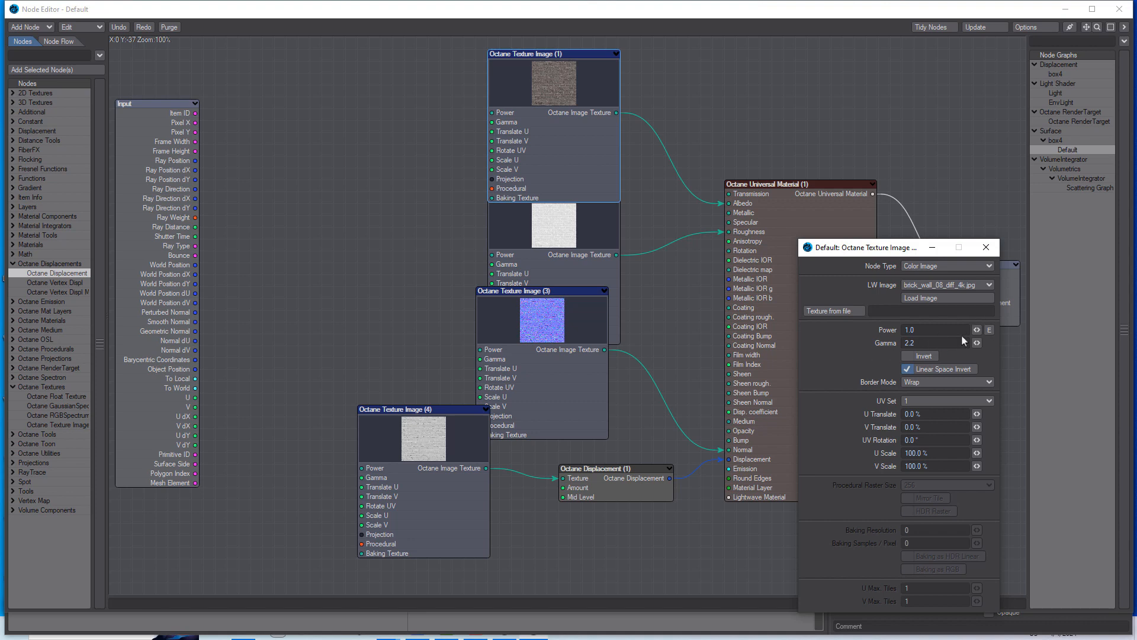
pyautogui.click(935, 342)
pyautogui.write('1.0')
pyautogui.click(920, 329)
pyautogui.write('.3')
pyautogui.press('Tab')
pyautogui.click(933, 248)
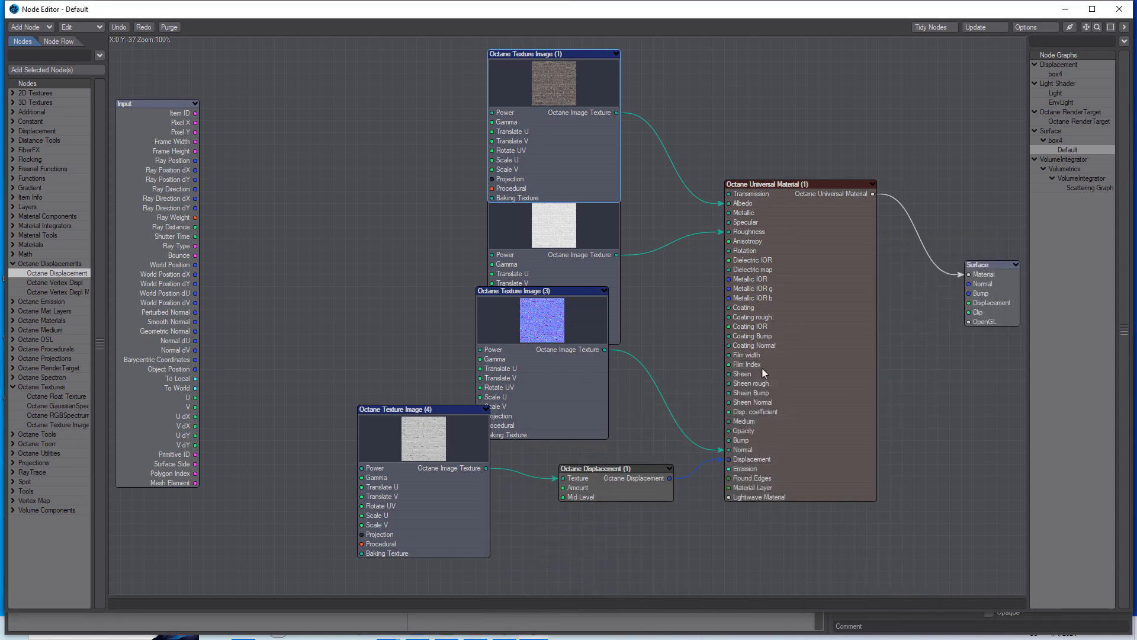
# Put away the node and surface editors and open the Octane IPR preview
pyautogui.click(1065, 10)
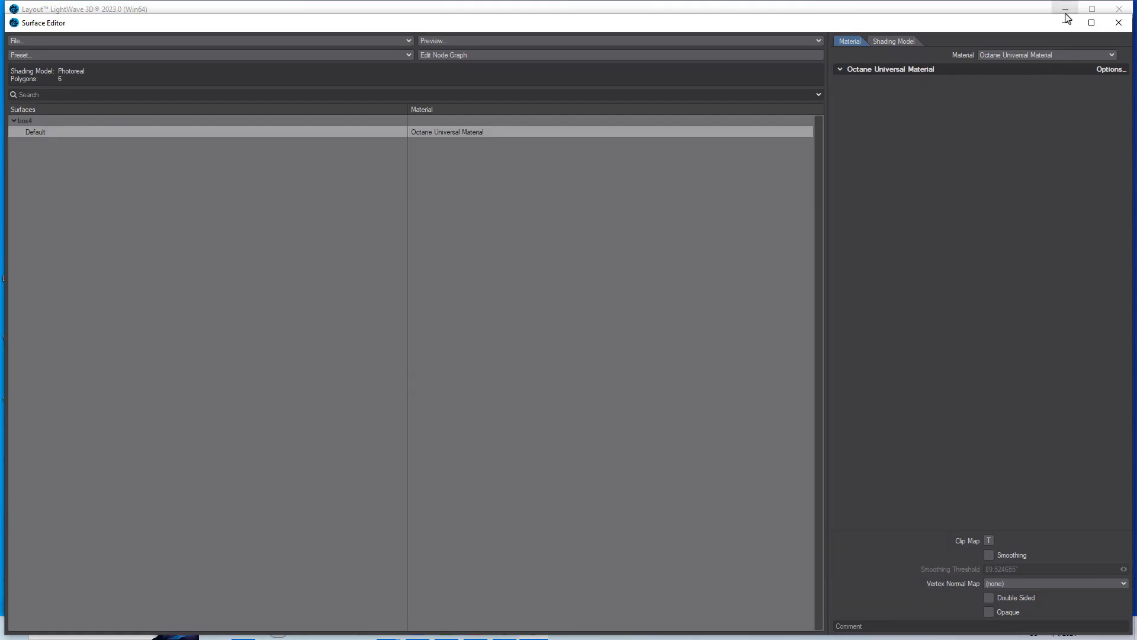
pyautogui.click(1118, 24)
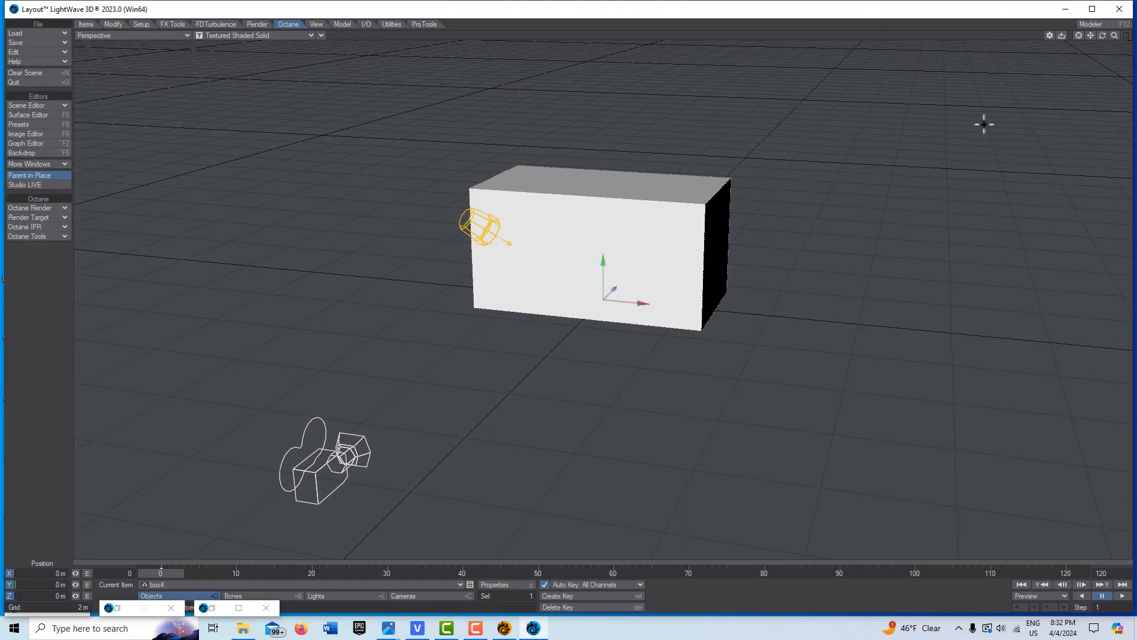
pyautogui.click(32, 228)
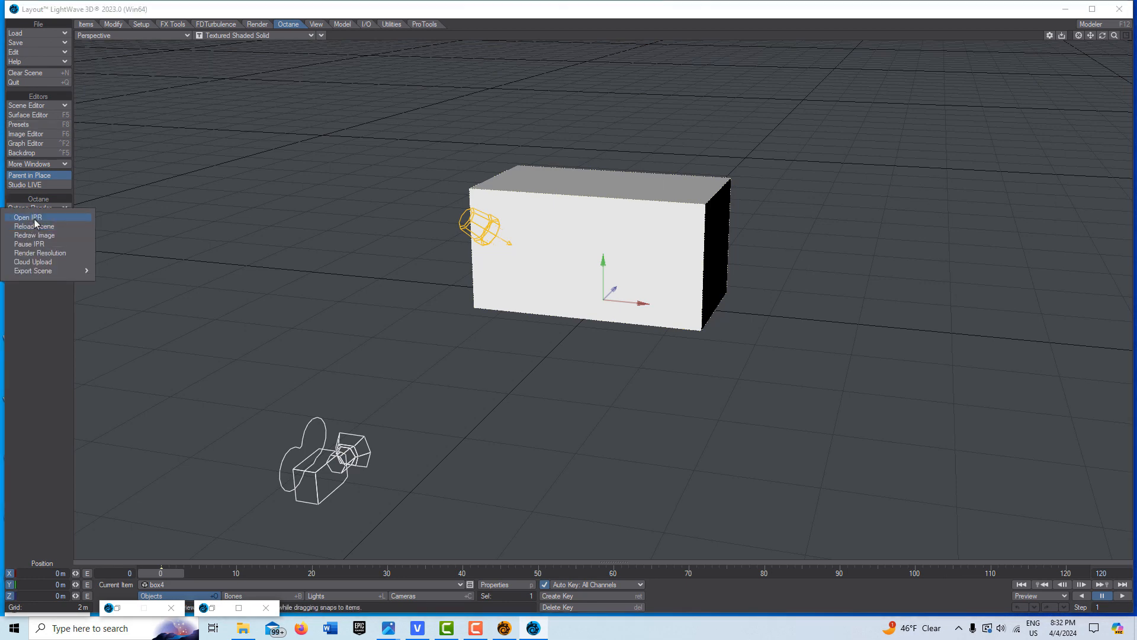
pyautogui.click(34, 220)
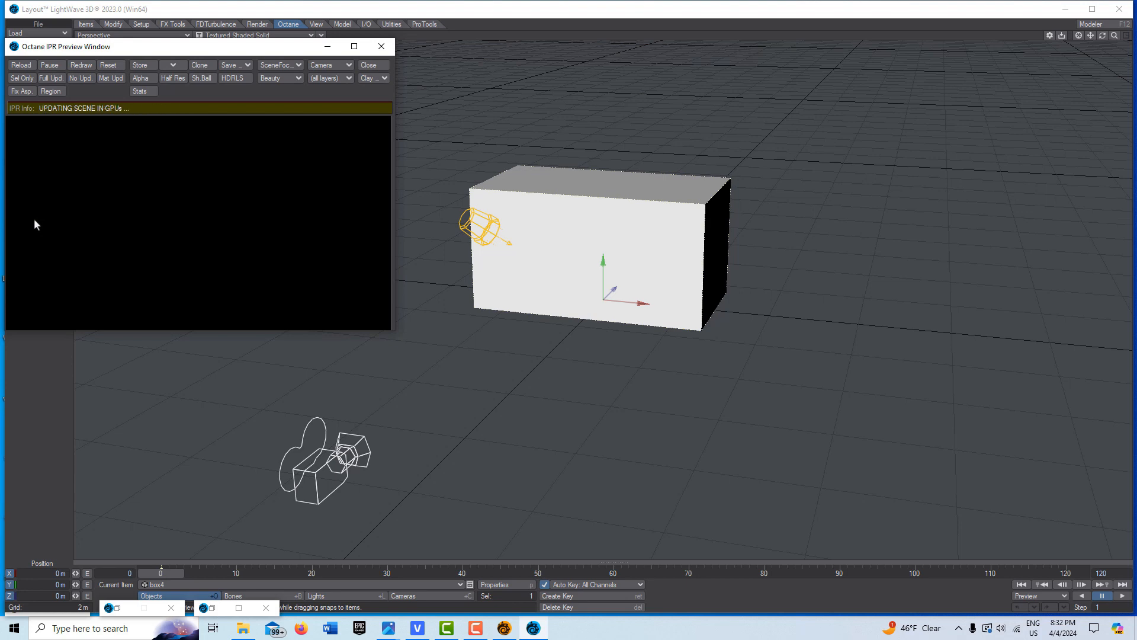
# Move the camera to about 6.24 m in X and turn its heading to about -24.5° to frame the box's corner
pyautogui.click(322, 473)
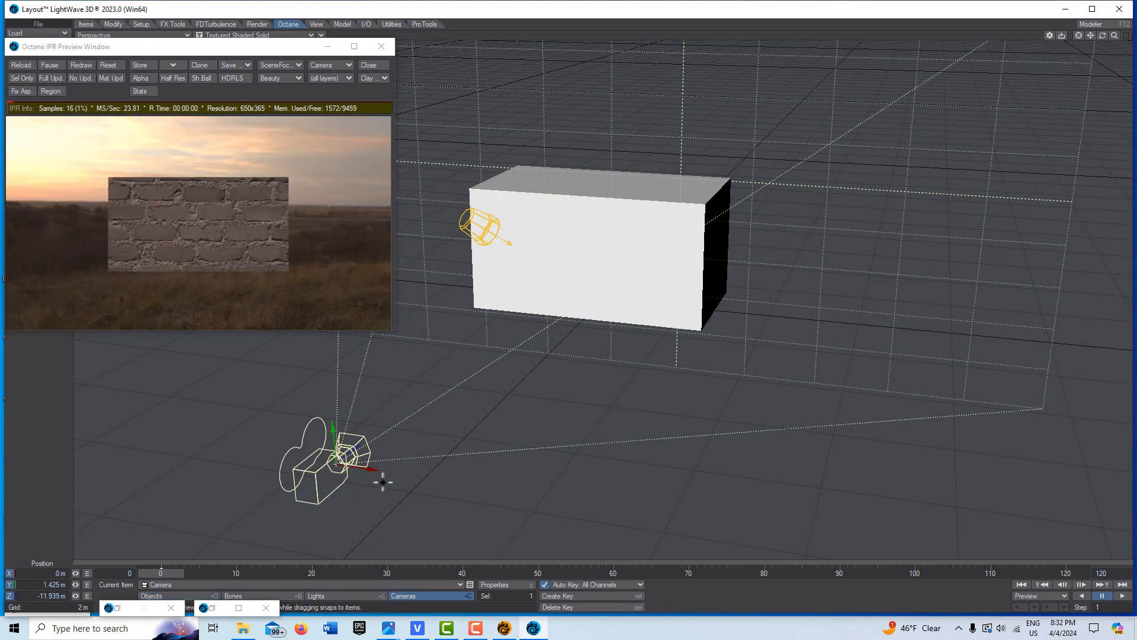
pyautogui.moveTo(370, 469); pyautogui.dragTo(847, 536)
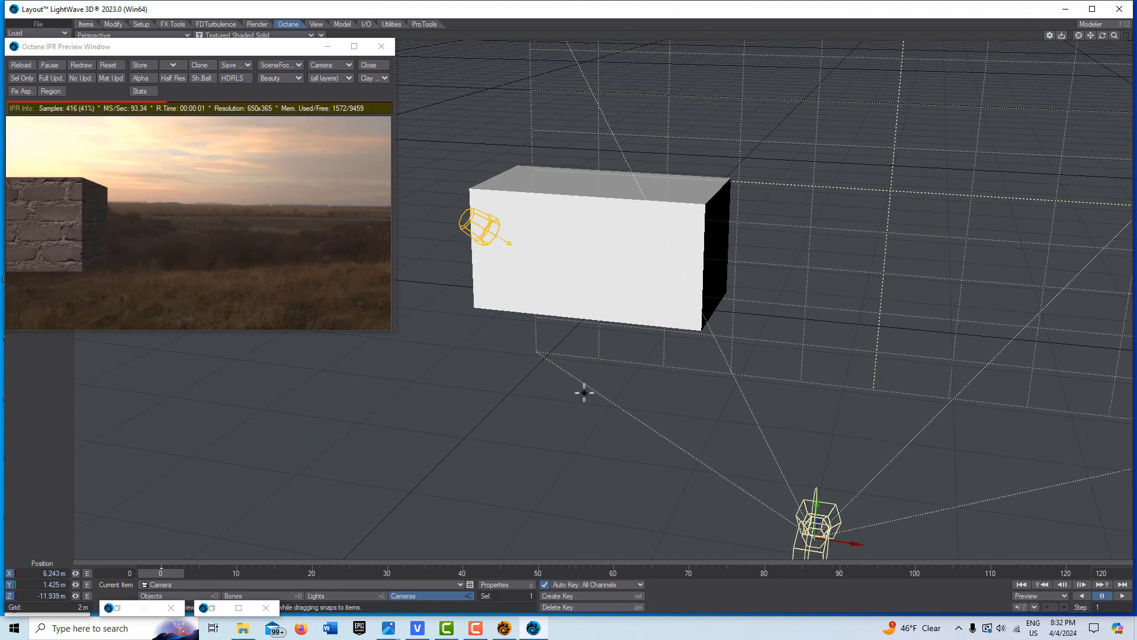
pyautogui.press('y')
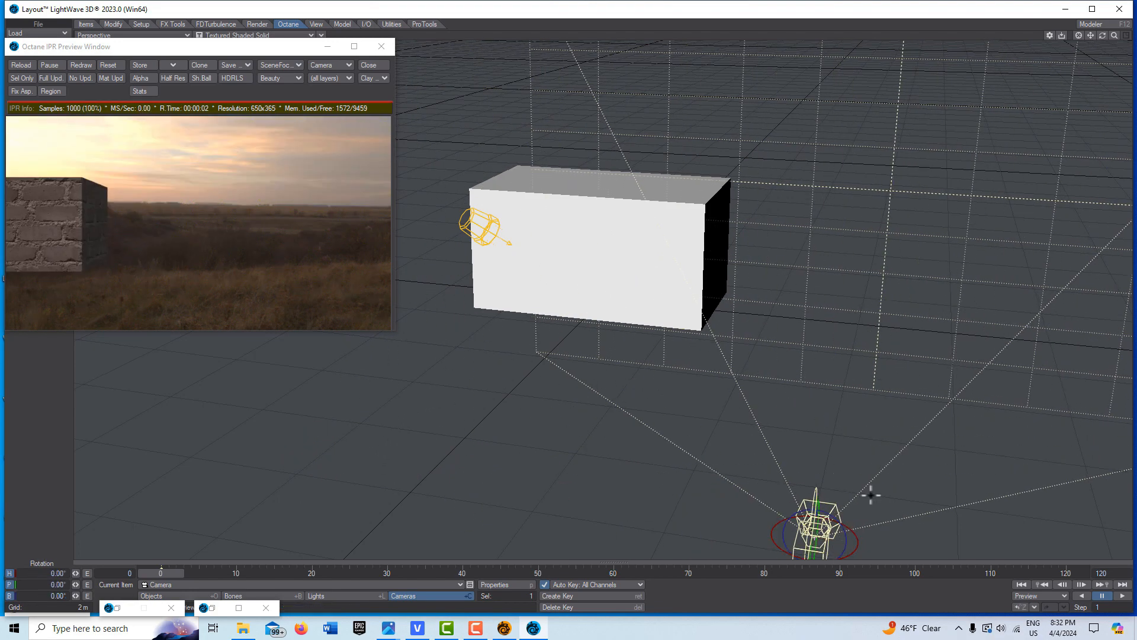
pyautogui.moveTo(870, 495); pyautogui.dragTo(769, 497)
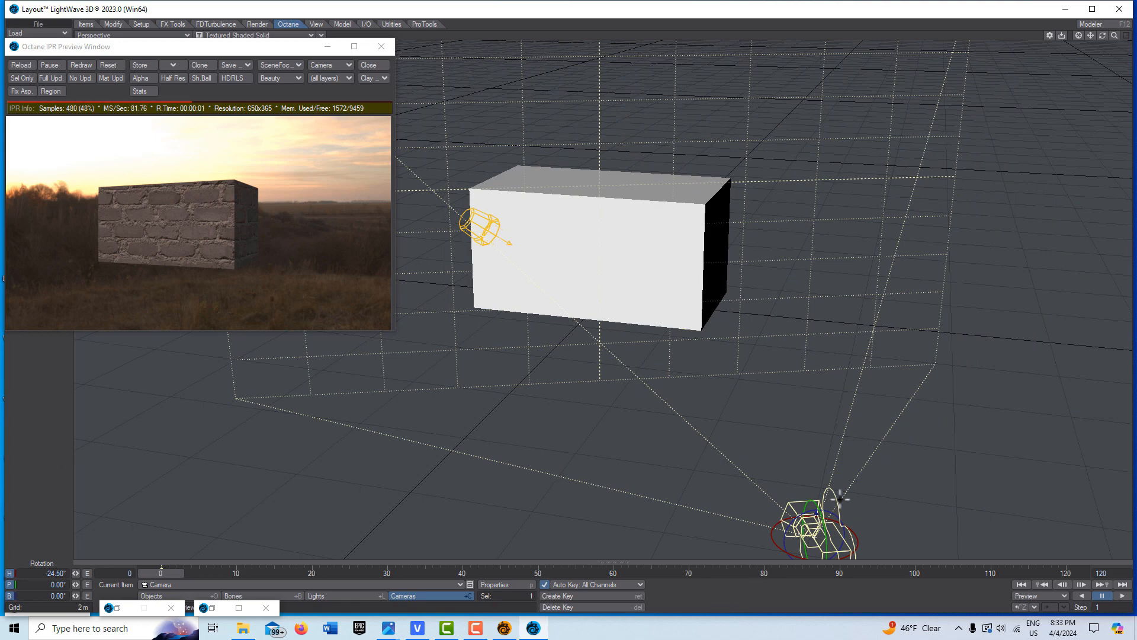
# Move the camera to the opposite side of the box and rotate it to about 3.2° heading and 0.2° pitch
pyautogui.press('t')
pyautogui.moveTo(853, 565); pyautogui.dragTo(233, 474)
pyautogui.press('y')
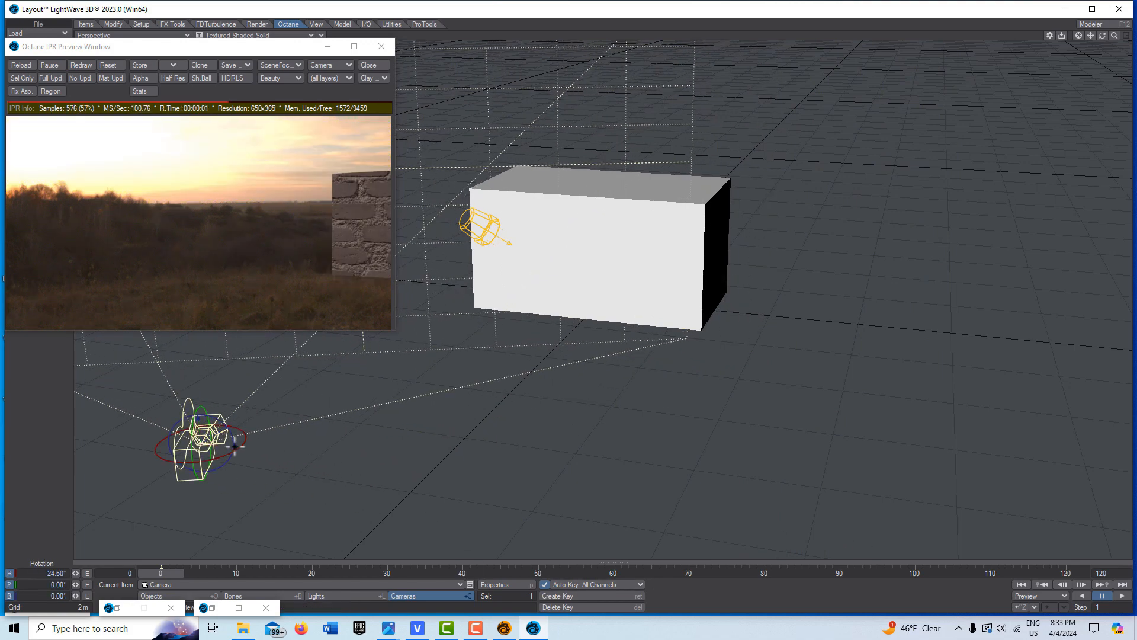
pyautogui.moveTo(75, 573); pyautogui.dragTo(241, 572)
pyautogui.moveTo(652, 246); pyautogui.dragTo(650, 243)
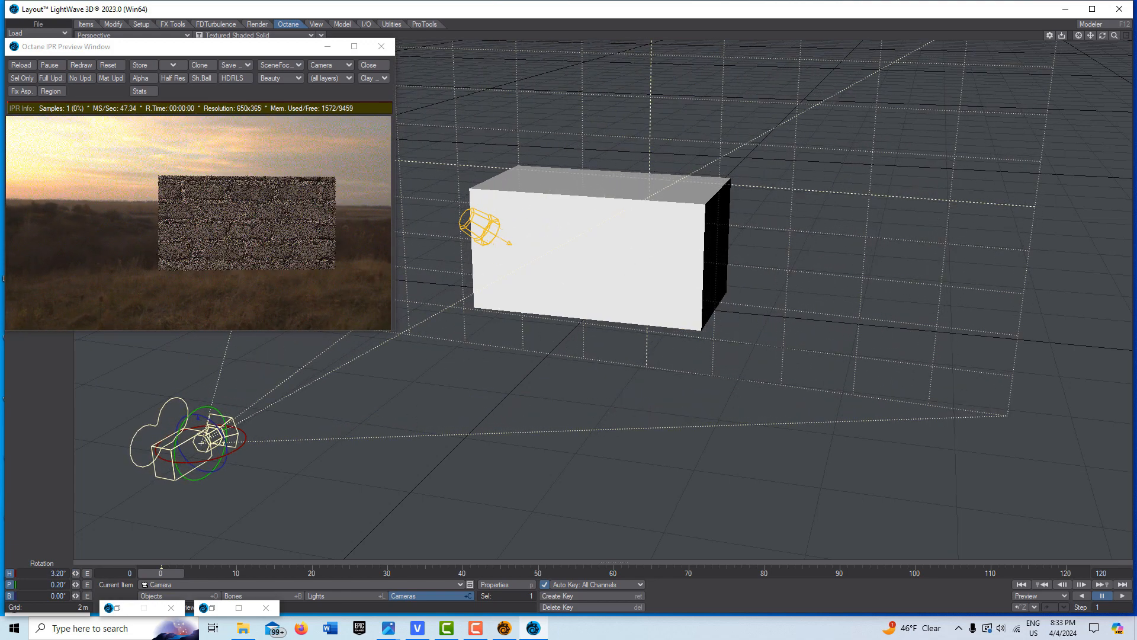
# Select the box object and rotate its heading to about -24.6° so two brick faces show in the preview
pyautogui.click(166, 596)
pyautogui.press('y')
pyautogui.moveTo(76, 573); pyautogui.dragTo(49, 573)
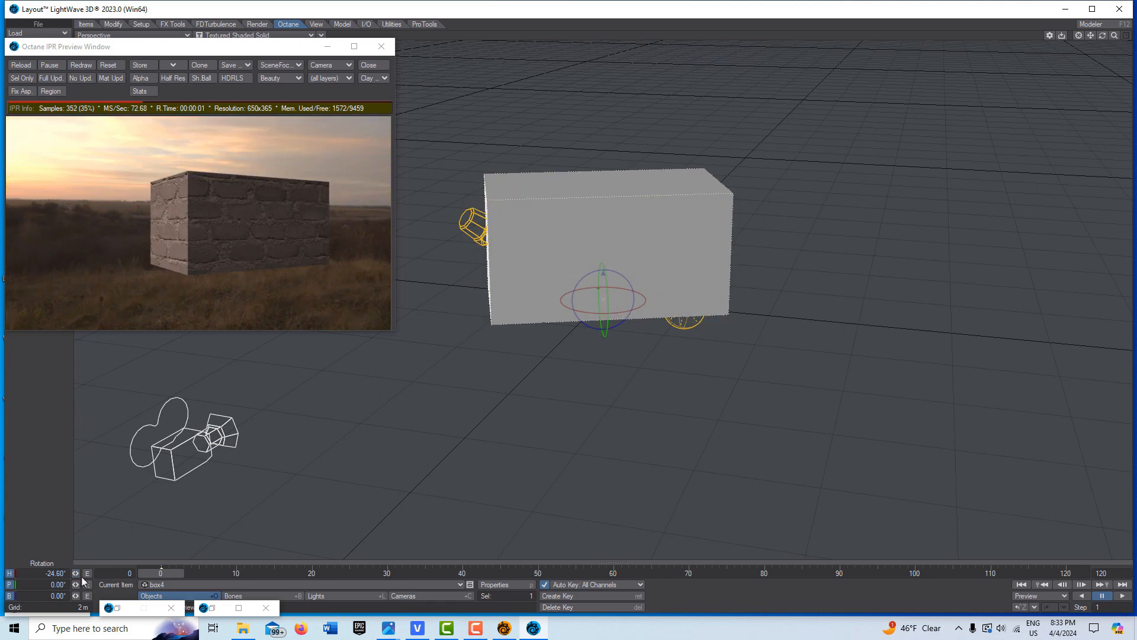
# Put away the Octane IPR preview, then render the brick box through the camera and maximize the rendered image window
pyautogui.click(329, 51)
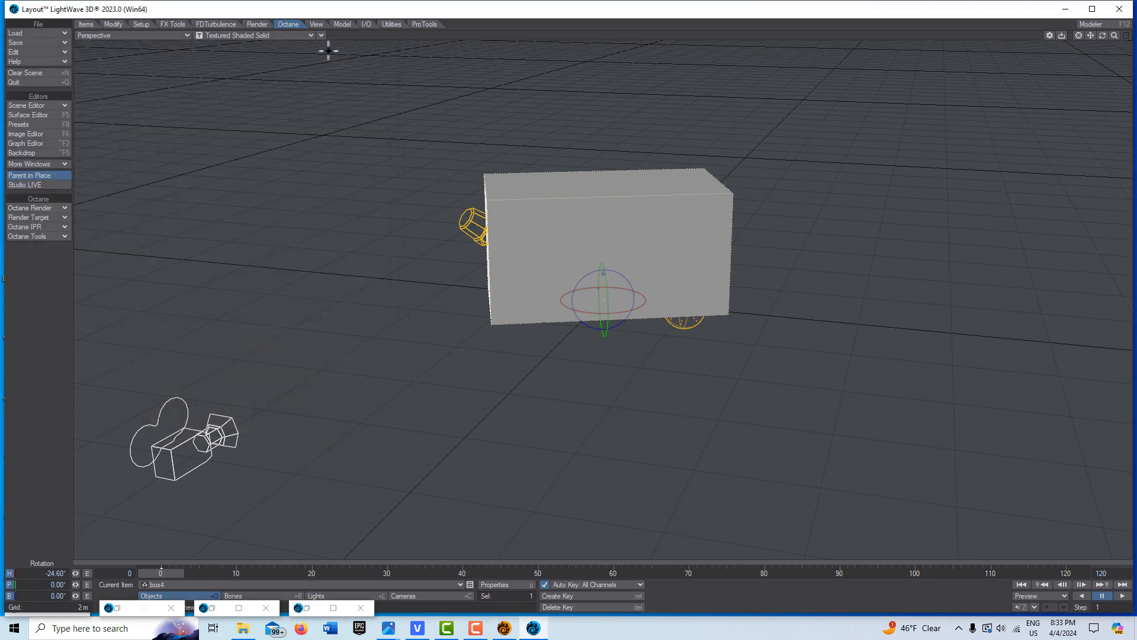
pyautogui.hotkey('shift', 'l')
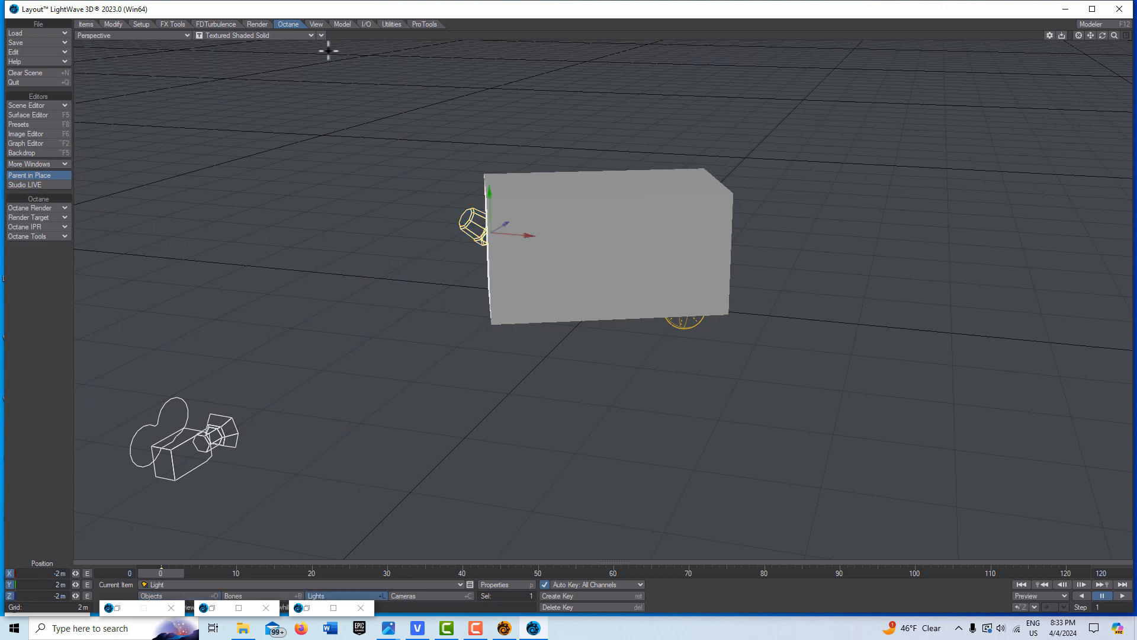
pyautogui.click(259, 25)
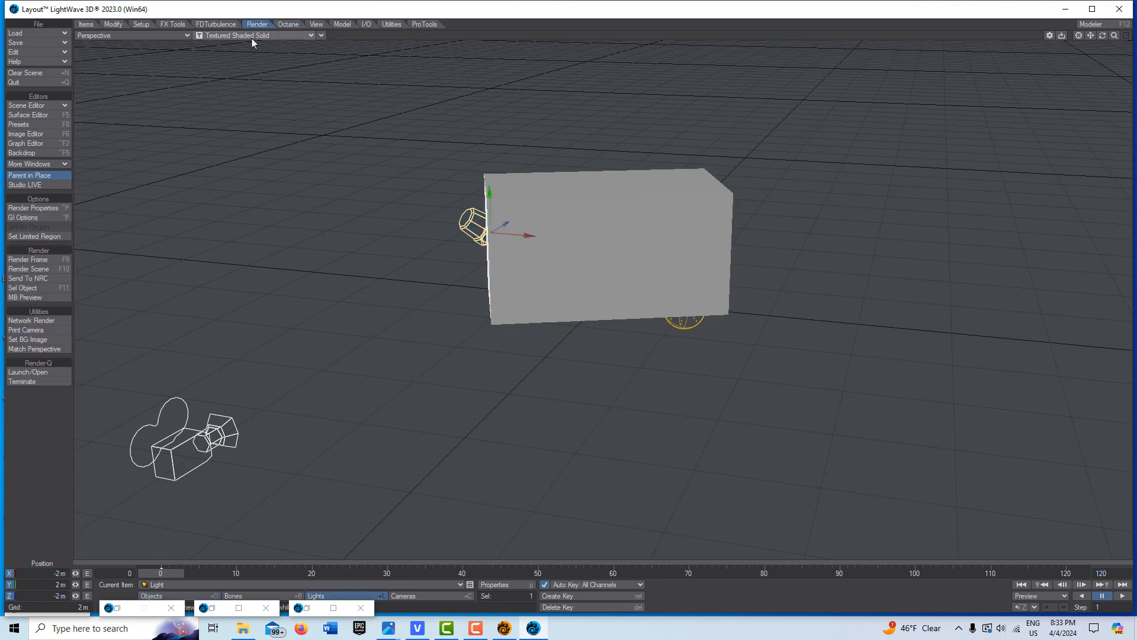
pyautogui.click(43, 260)
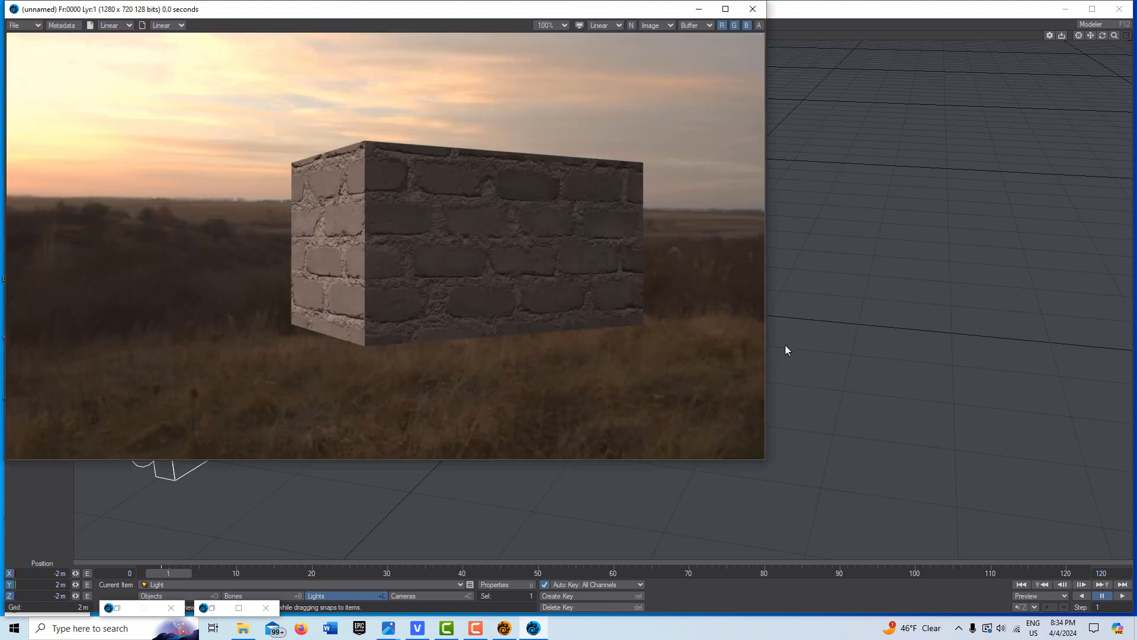
pyautogui.click(726, 10)
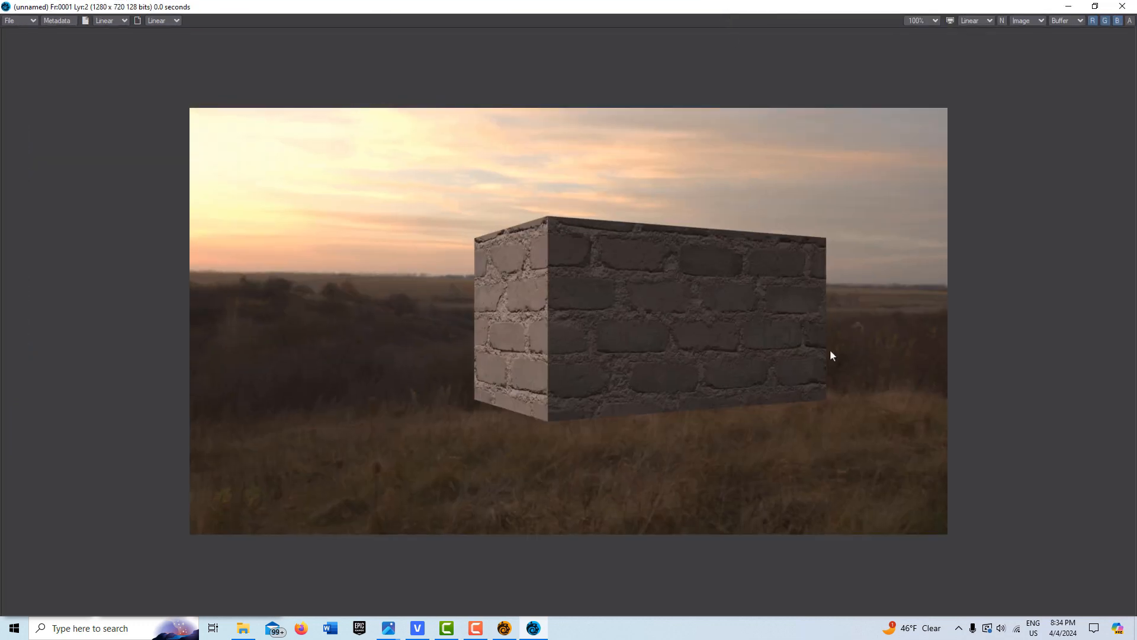